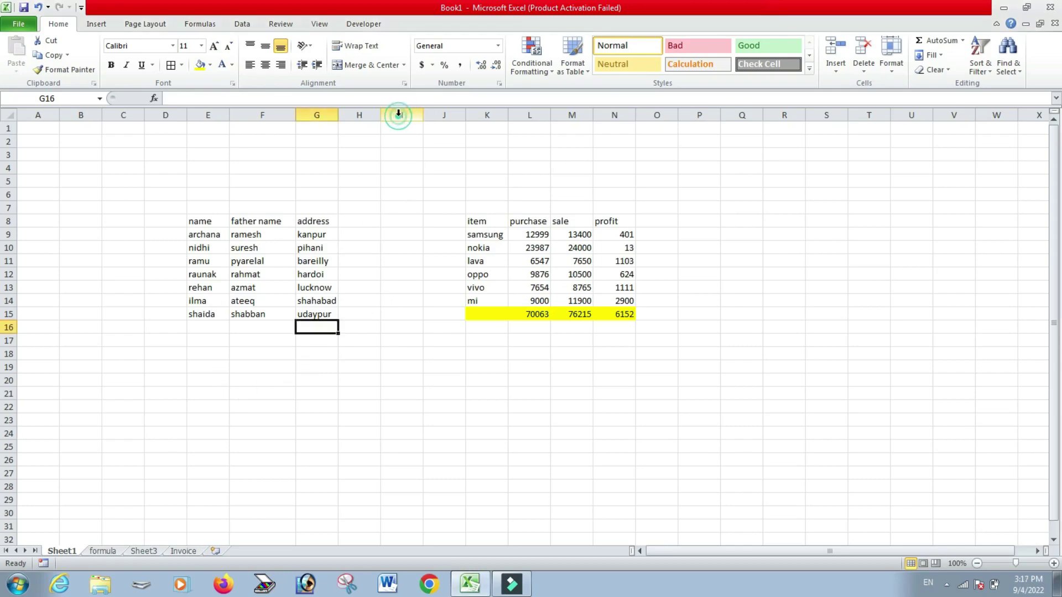
Enter =UPPER(E8) in H8 and fill it down to H15 for uppercase names.
left_click(358, 226)
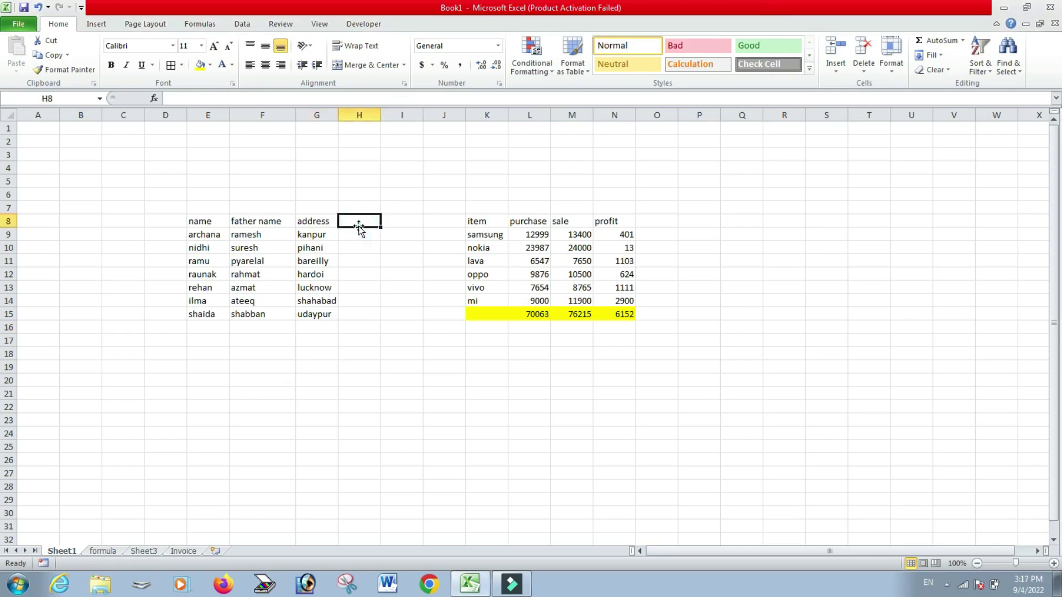
type("=")
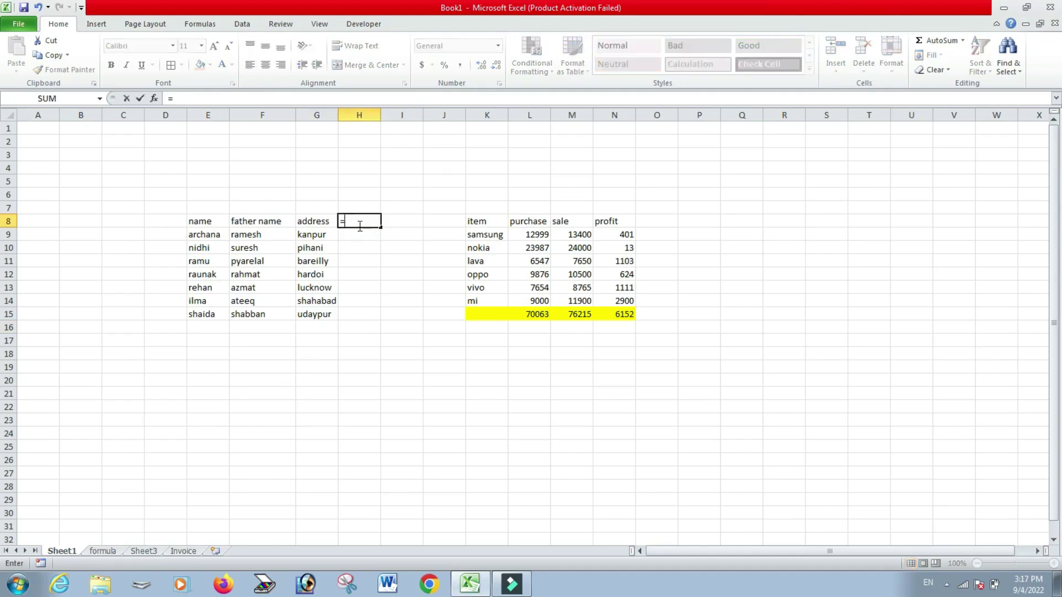
type("uppe")
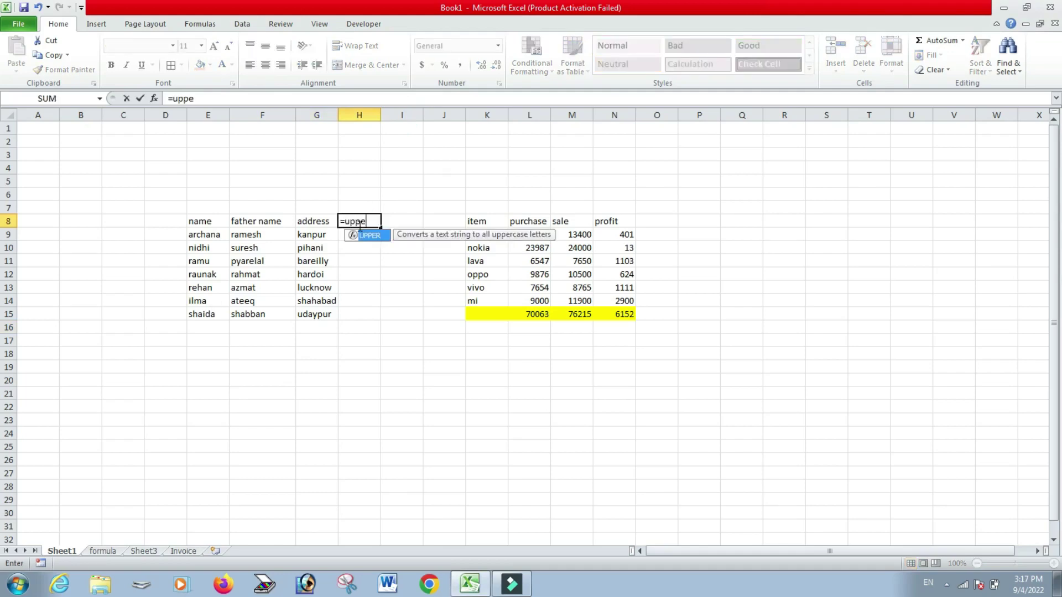
type("r(")
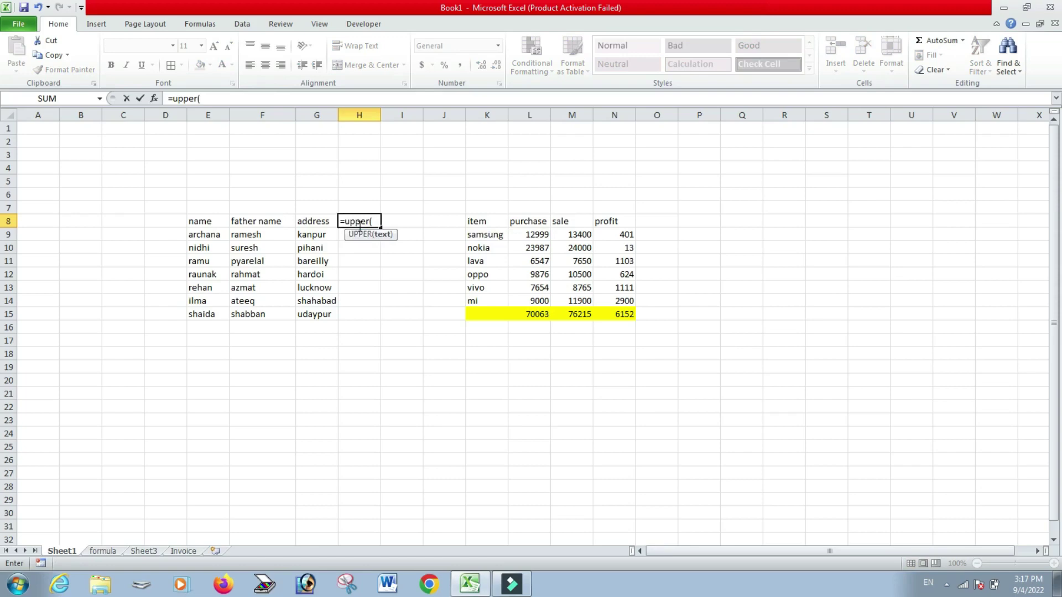
left_click(211, 223)
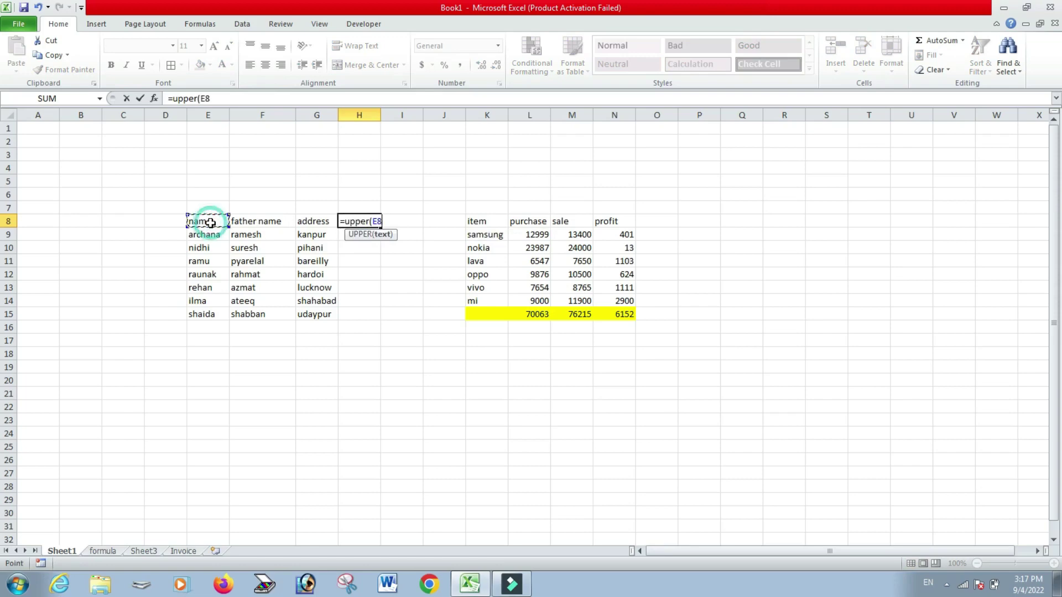
key("Return")
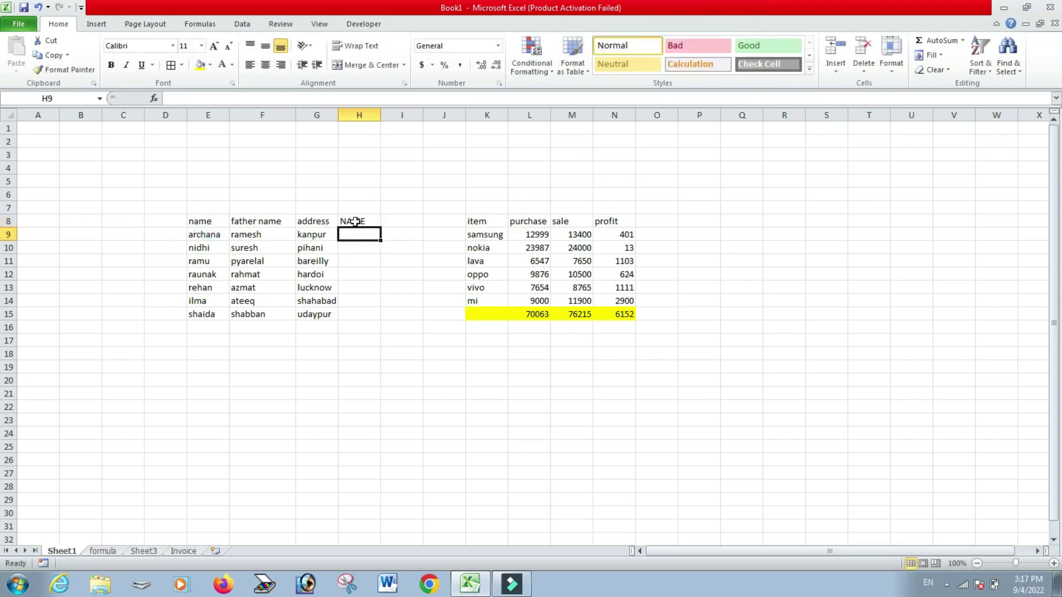
left_click(355, 222)
left_click_drag(380, 228, 383, 325)
left_click(393, 421)
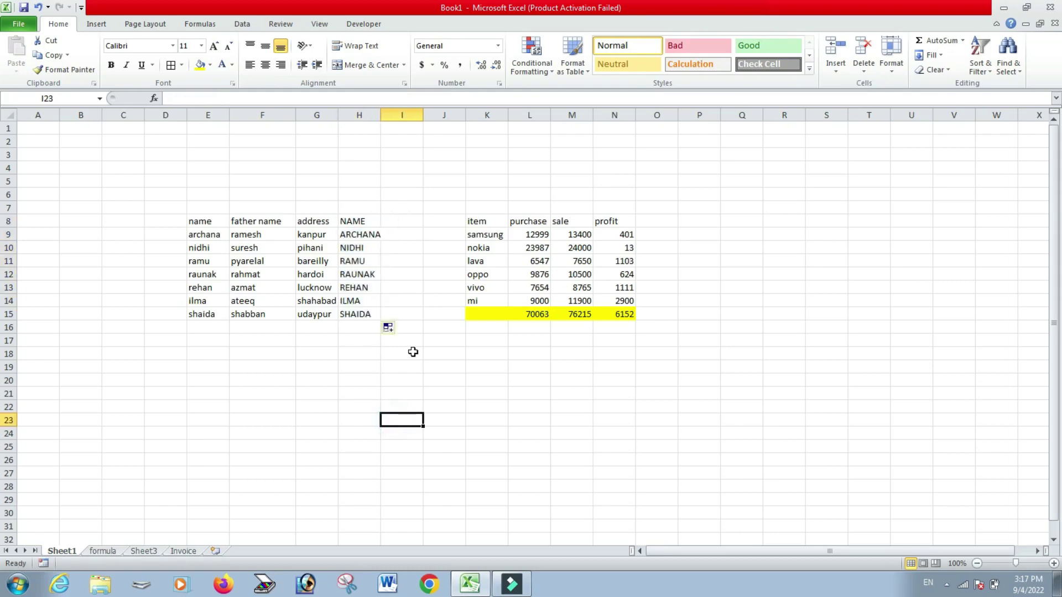
Enter =UPPER(F8) in I8 and fill uppercase father names down to row 15.
left_click(406, 219)
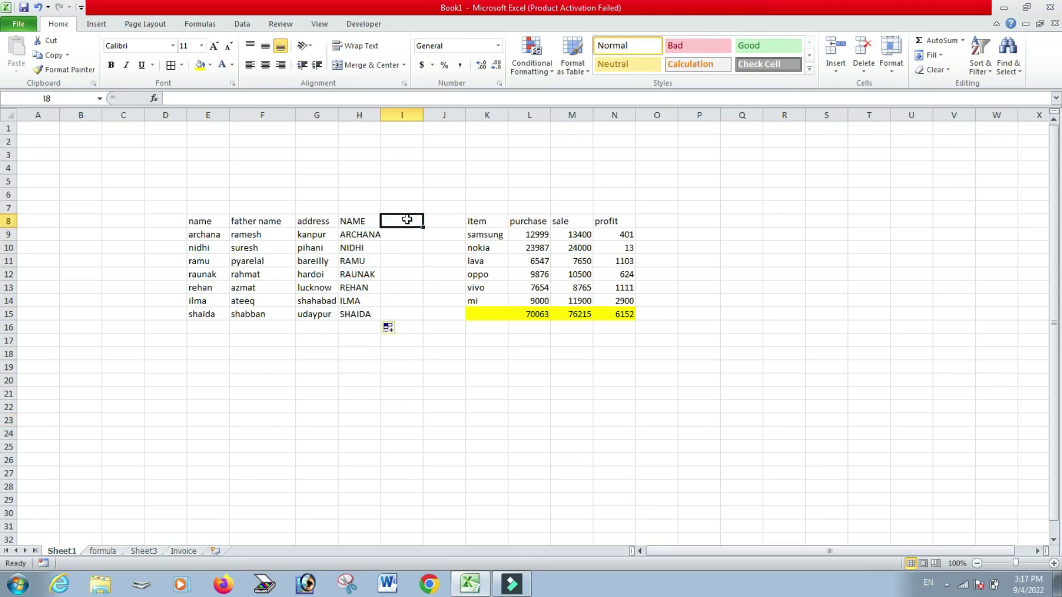
type("=")
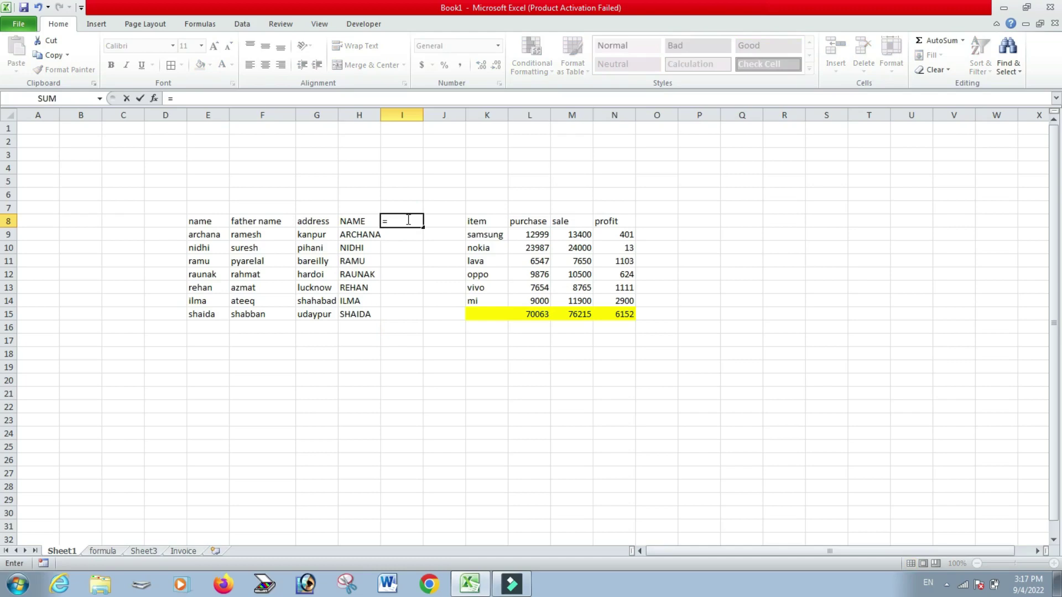
type("upper")
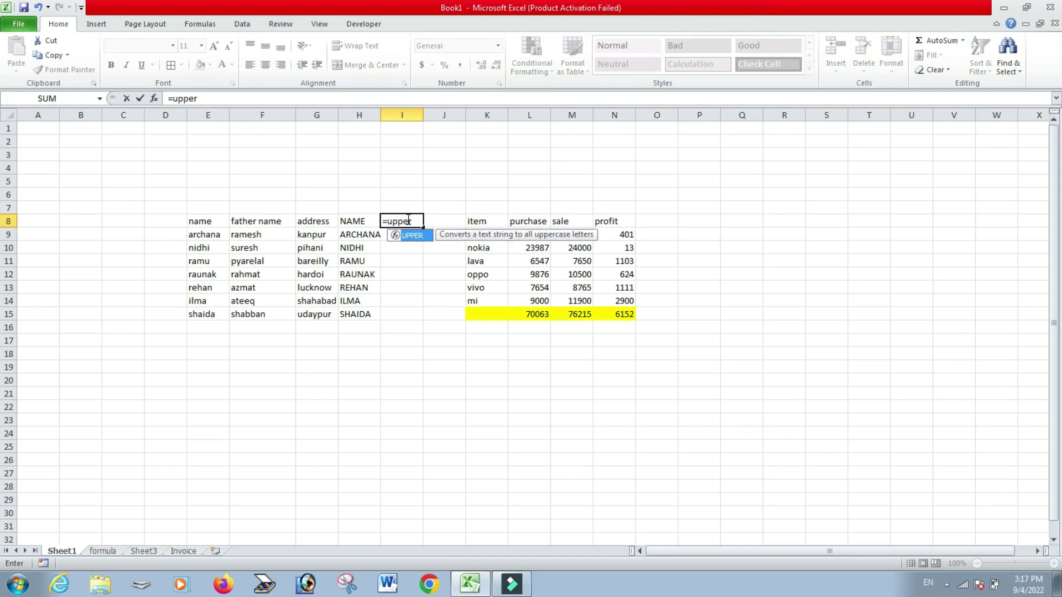
type("(")
left_click(262, 222)
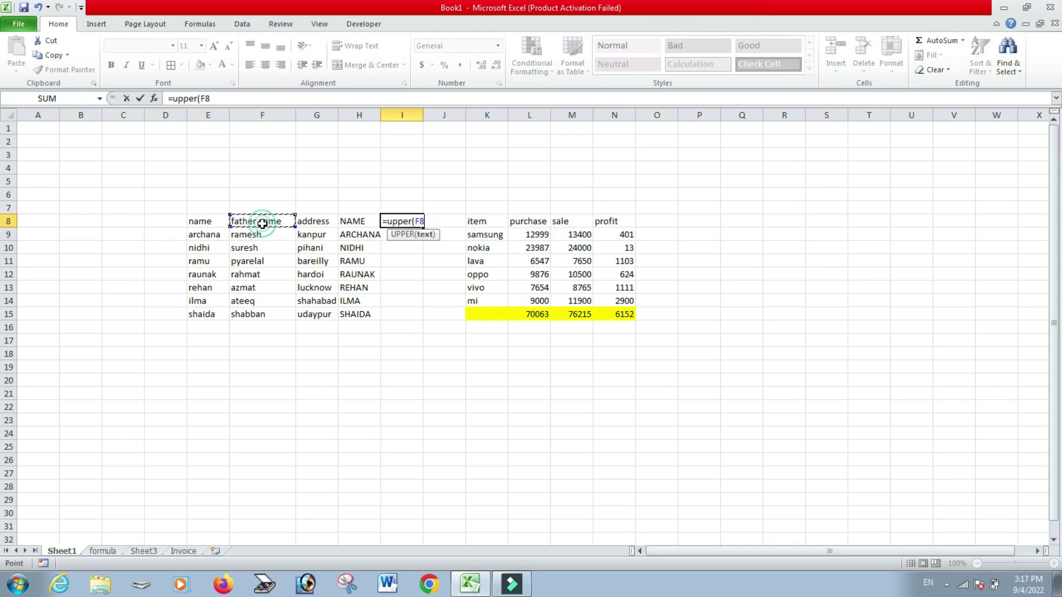
key("Return")
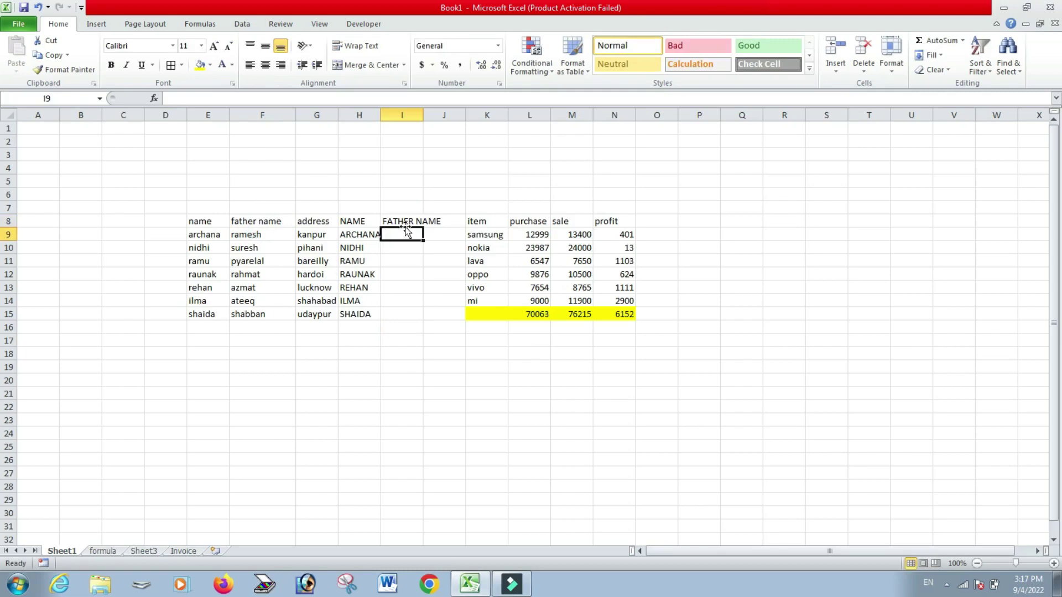
left_click(407, 221)
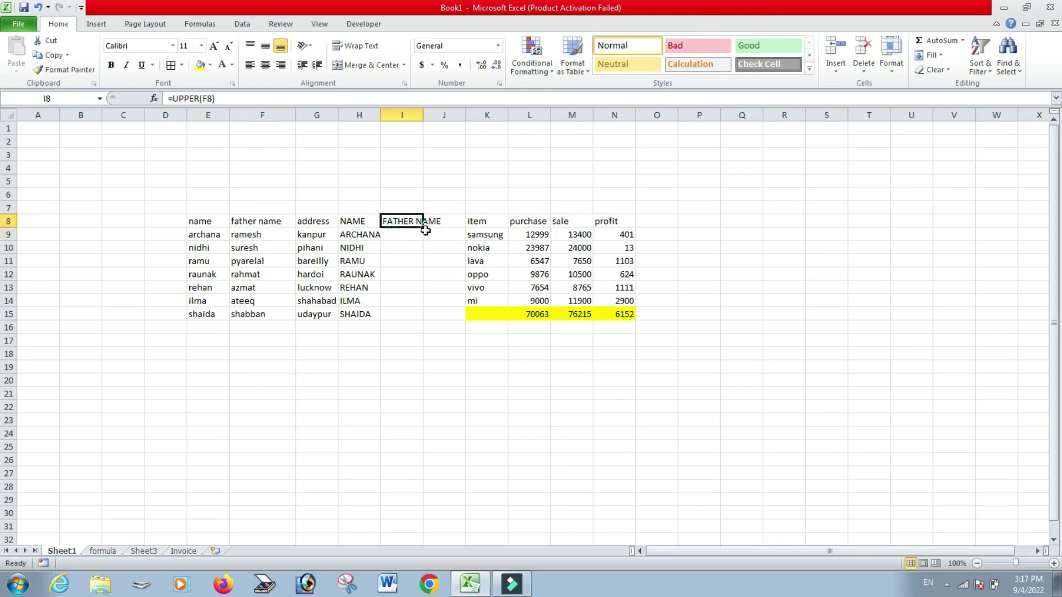
double_click(423, 228)
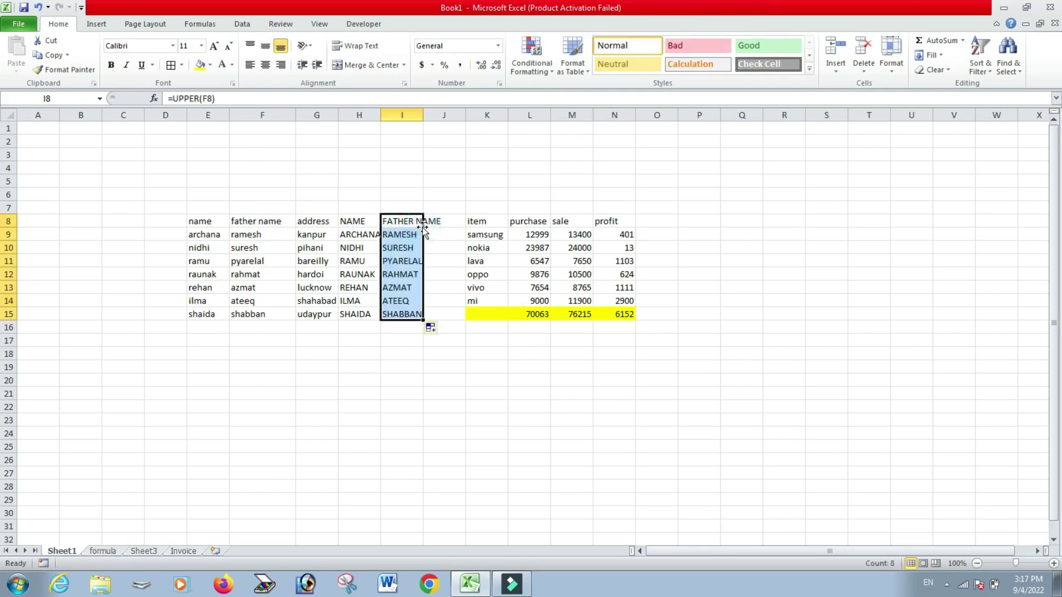
left_click(442, 221)
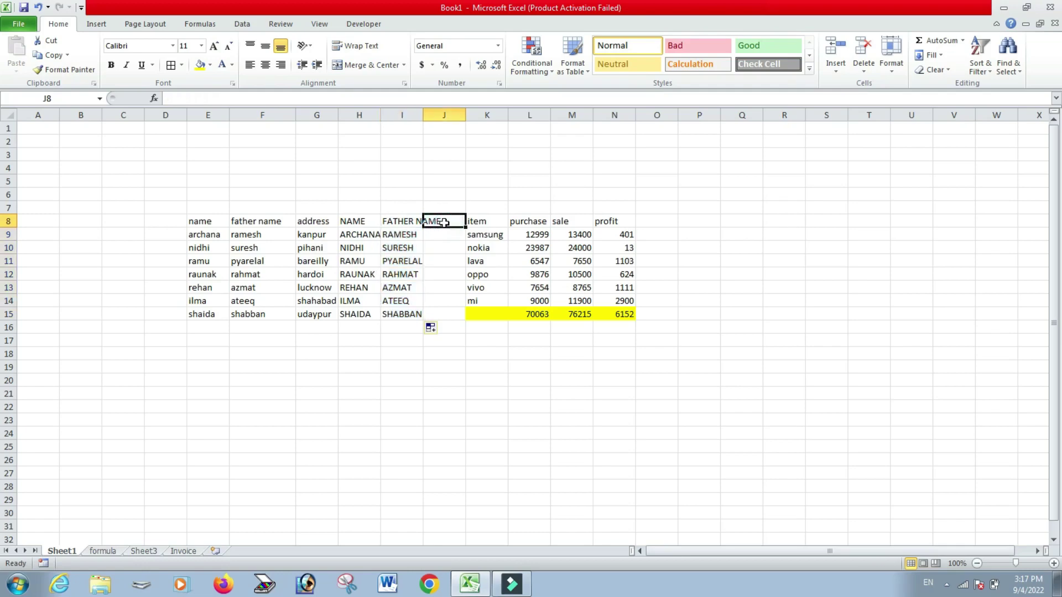
Enter =UPPER(G8) in J8 and fill the uppercase addresses down the column.
type("=")
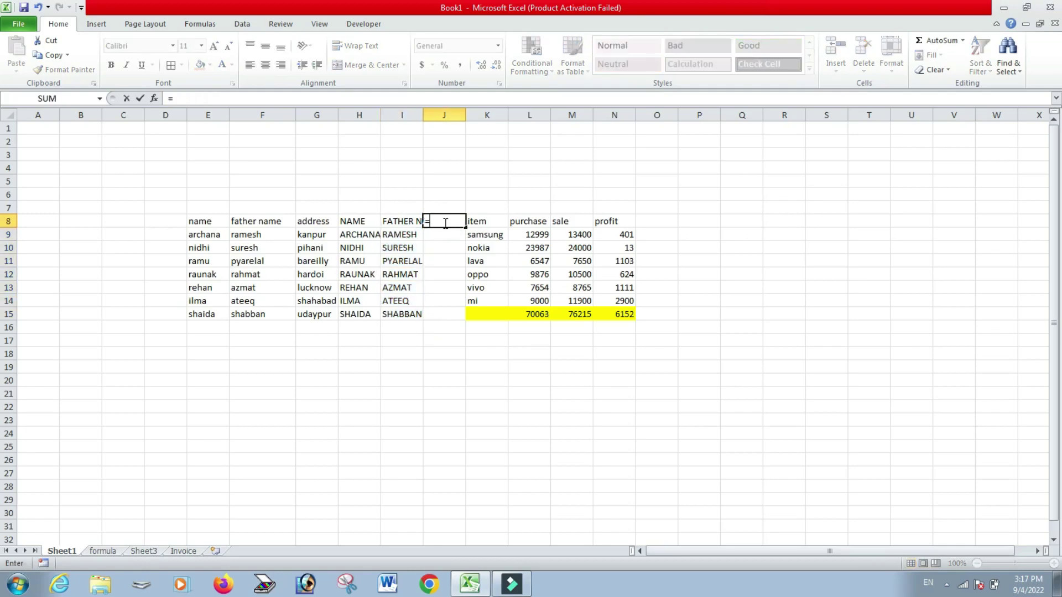
type("upper")
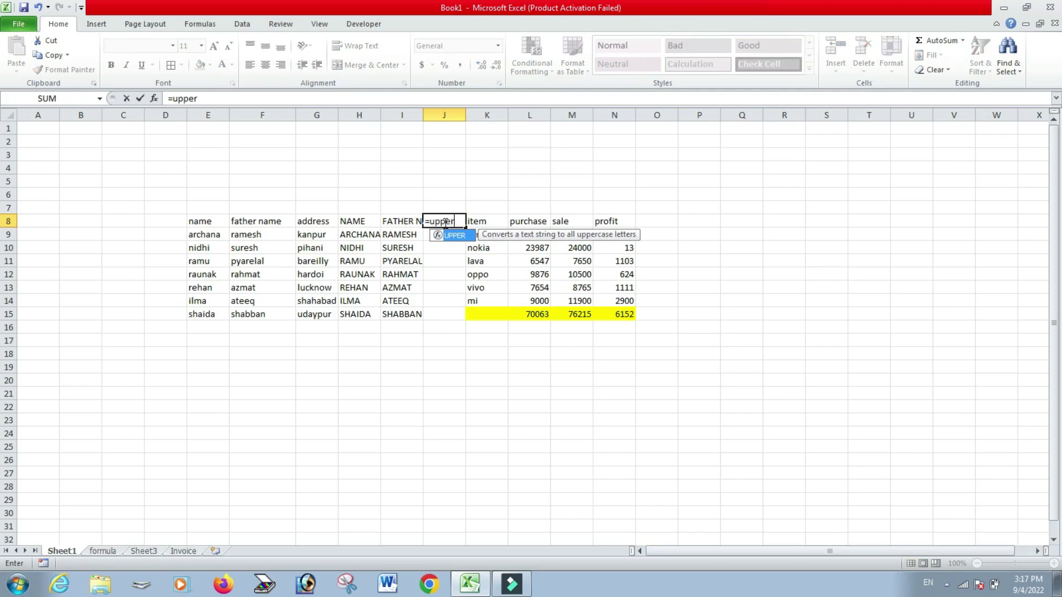
type("(")
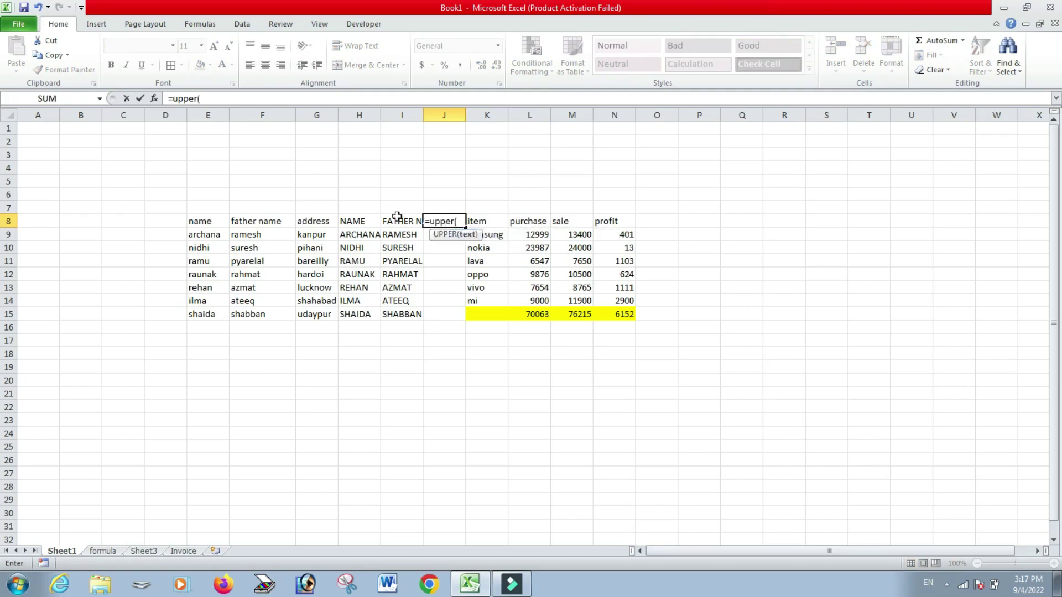
left_click(314, 222)
key("Return")
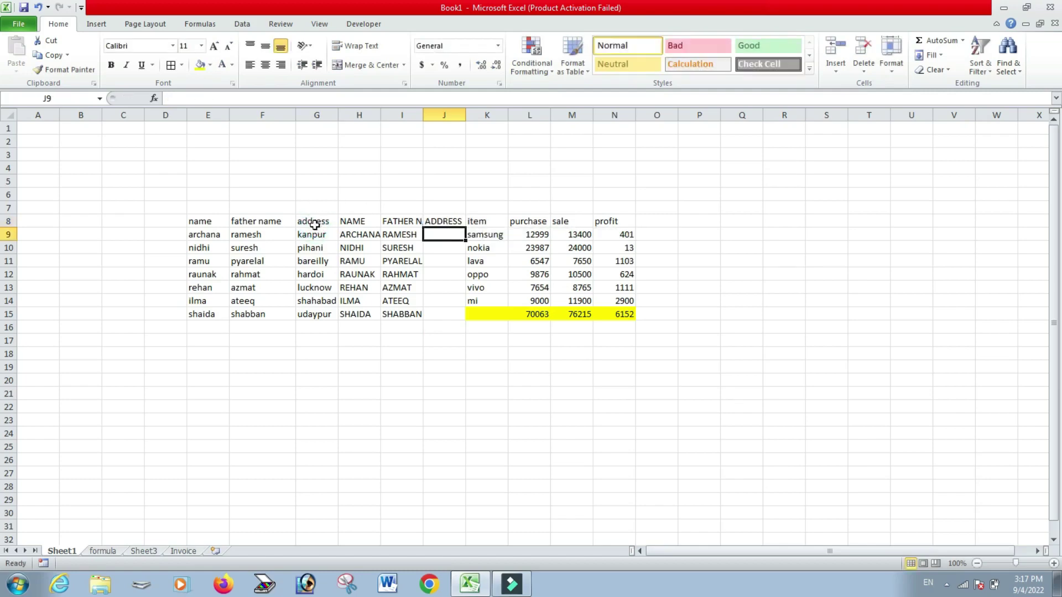
left_click(445, 222)
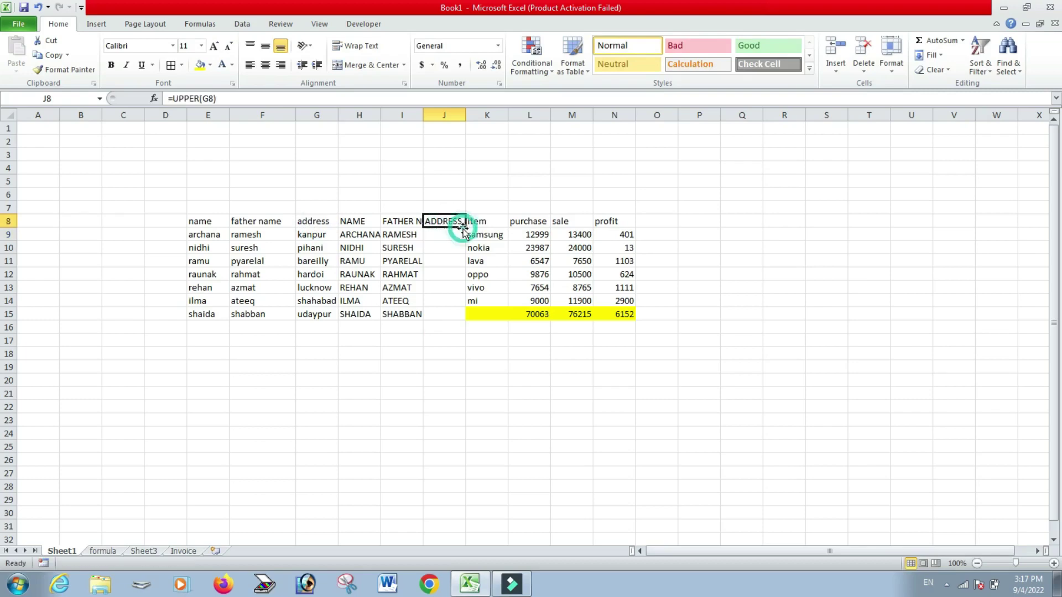
left_click_drag(463, 228, 465, 301)
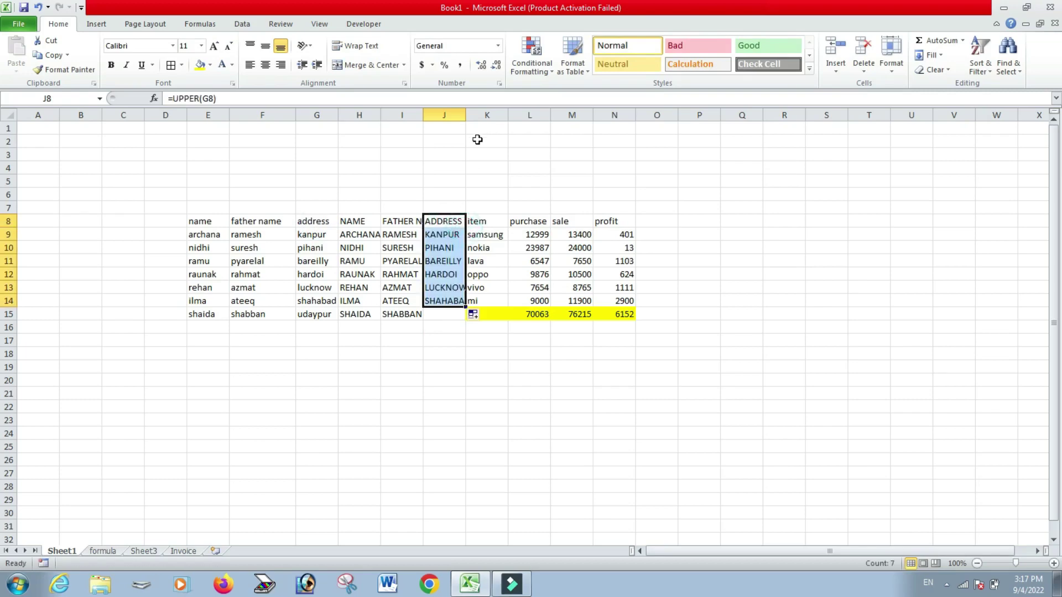
Insert an empty column at K, before the item table.
left_click(474, 115)
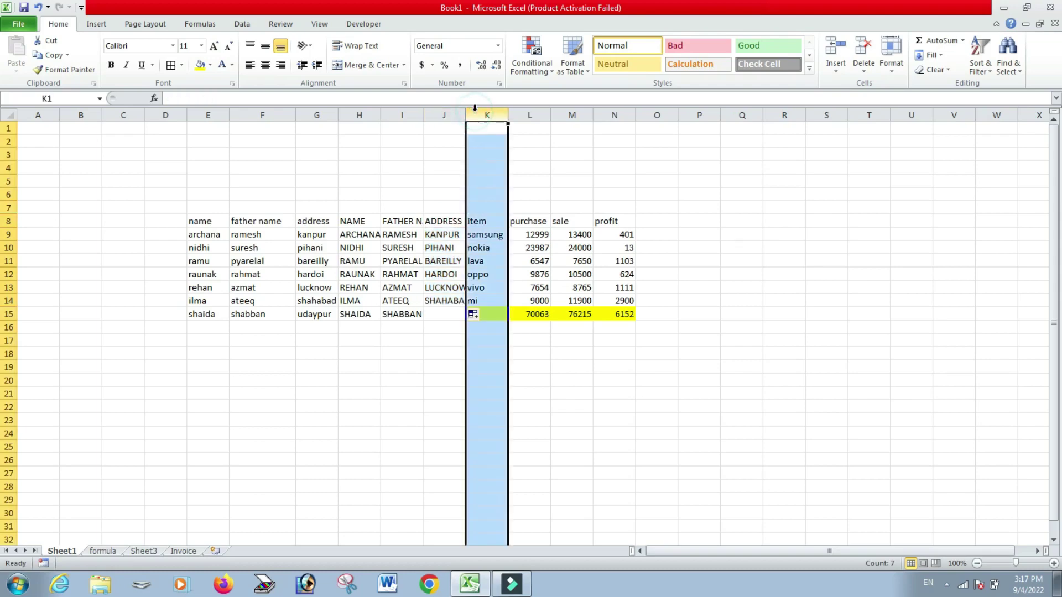
right_click(474, 115)
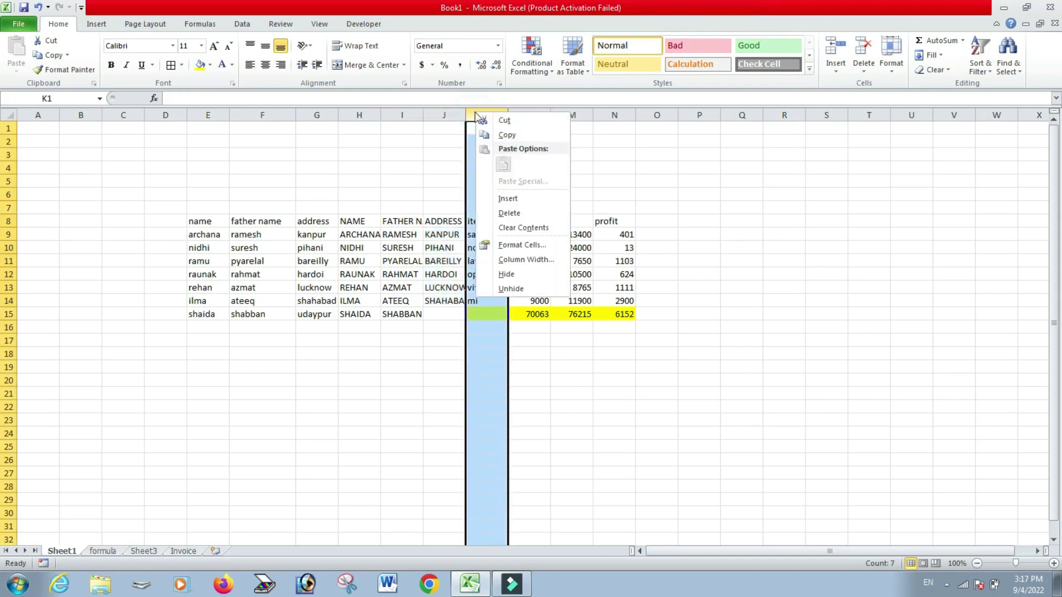
left_click(508, 199)
left_click(584, 407)
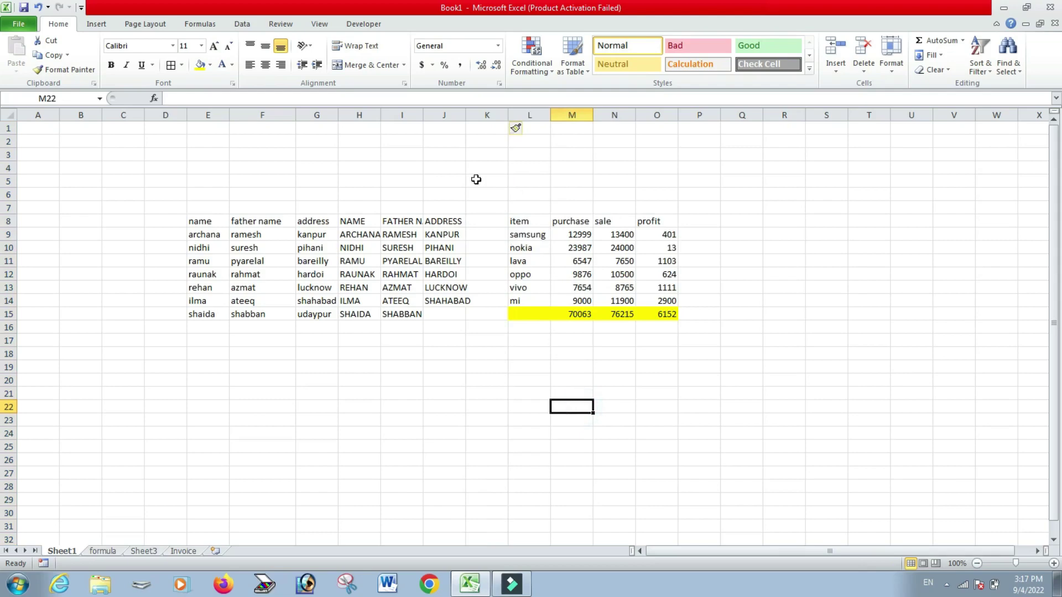
Widen columns I and H so FATHER NAME and ARCHANA fit.
left_click_drag(423, 114, 455, 157)
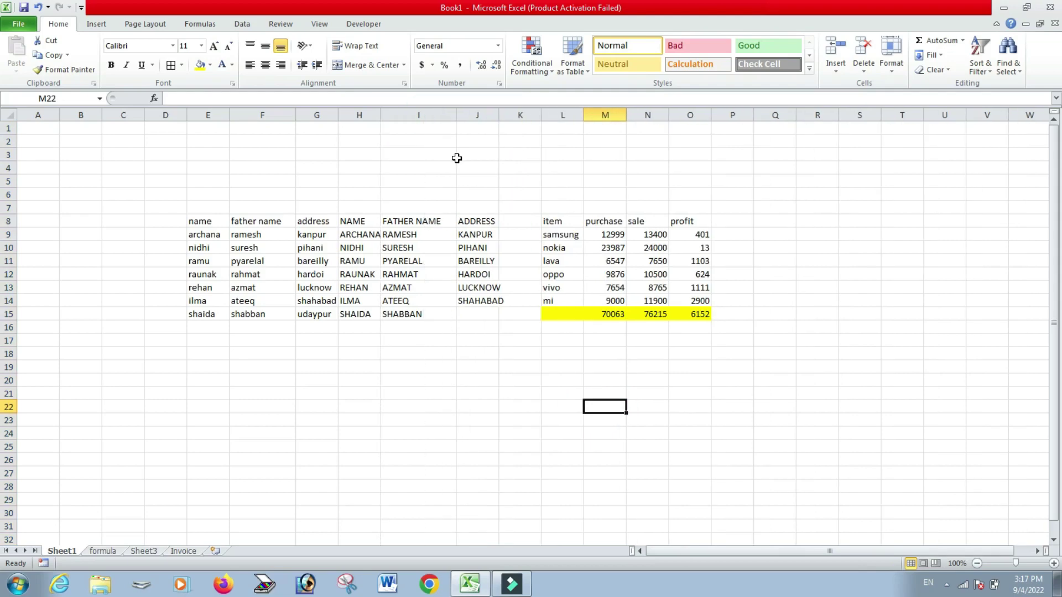
left_click_drag(377, 114, 403, 150)
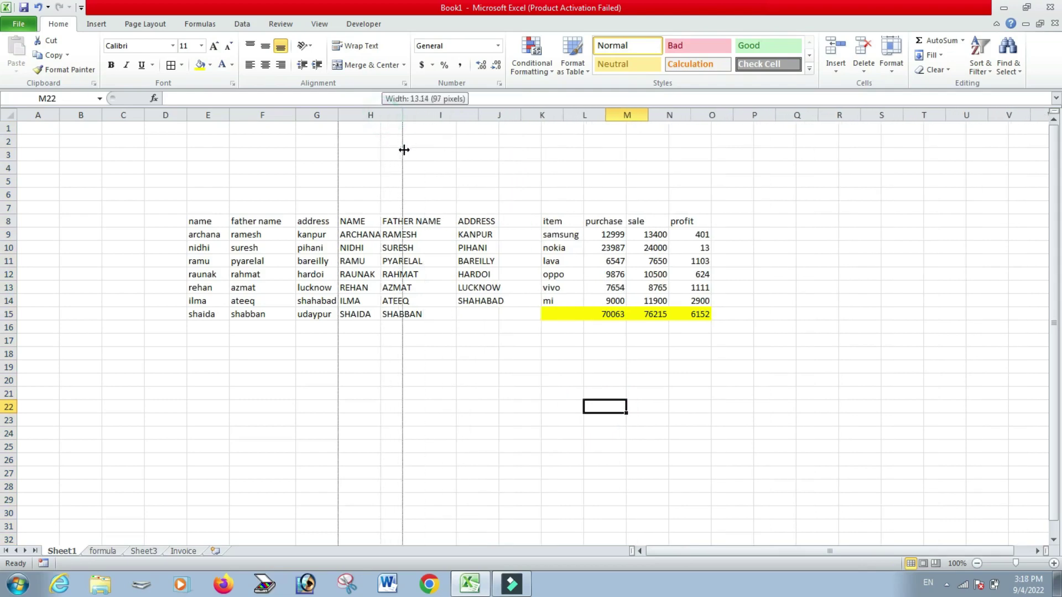
left_click(451, 410)
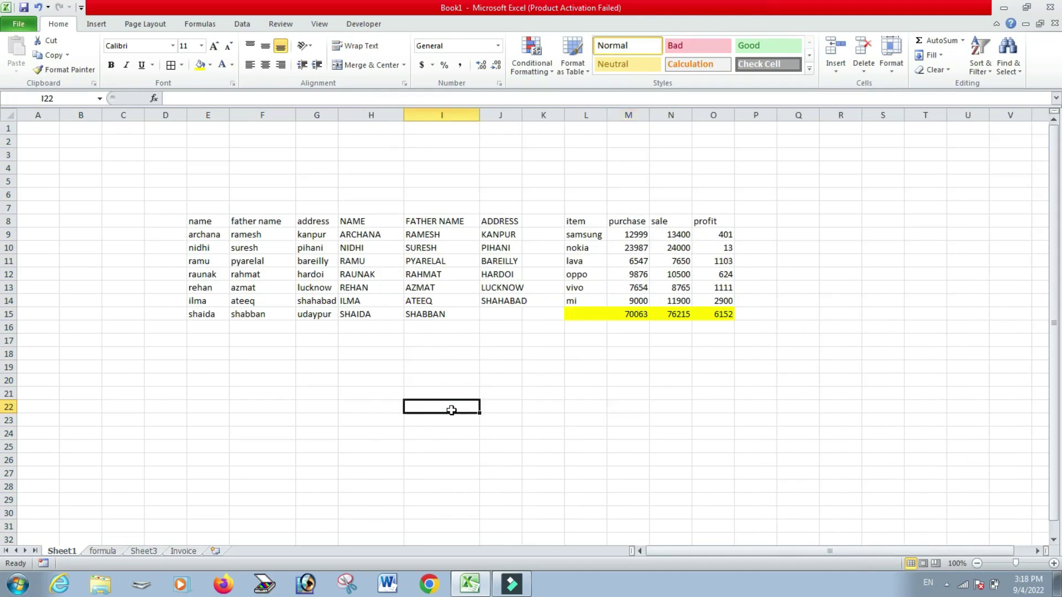
Extend the uppercase address formula from J13 to J15 and widen column J.
left_click(514, 289)
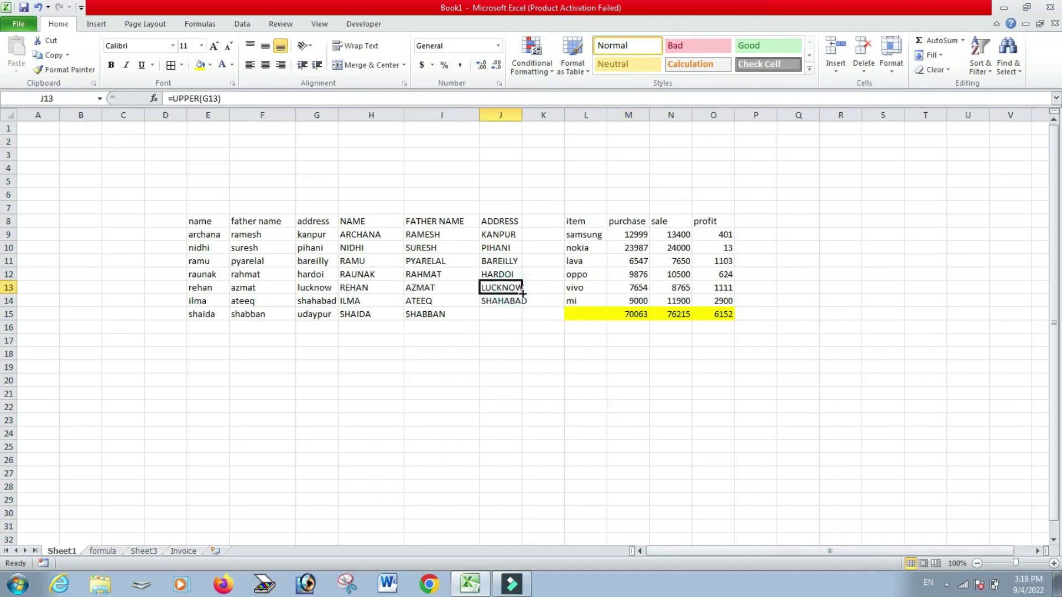
left_click_drag(521, 293, 527, 317)
left_click(520, 379)
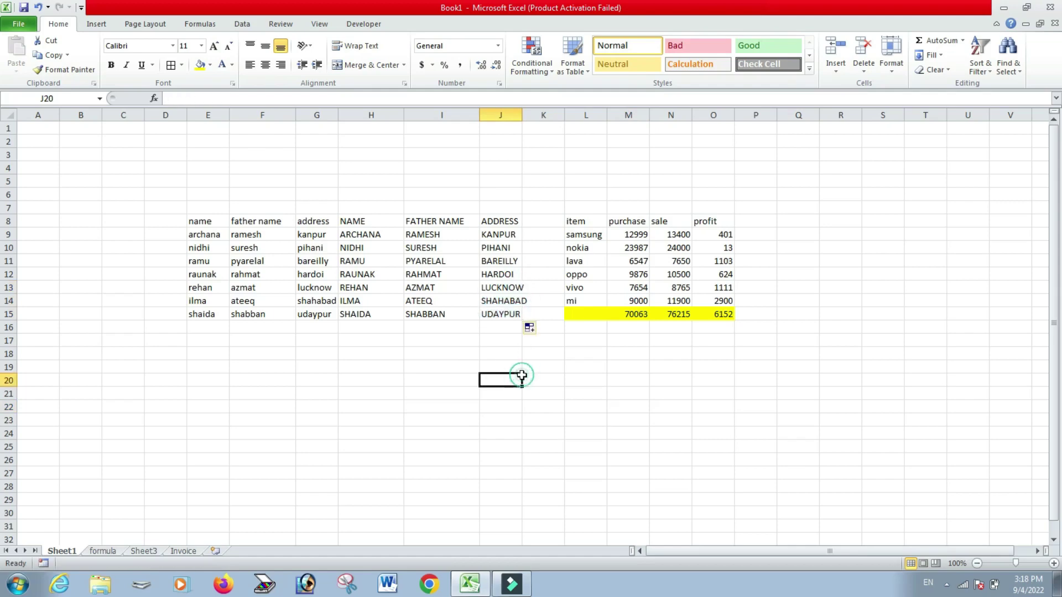
left_click_drag(522, 115, 536, 115)
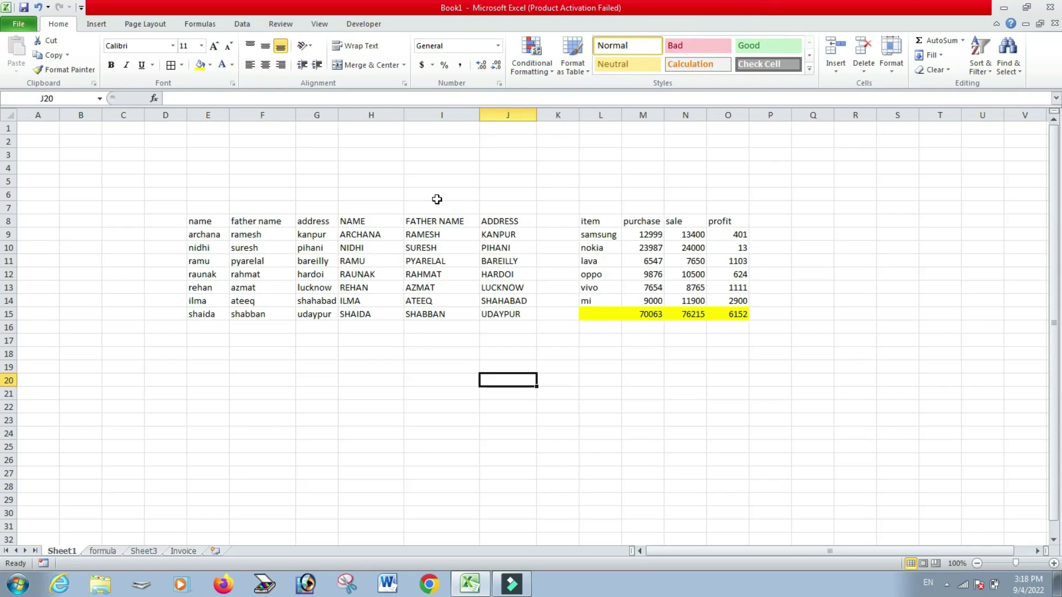
left_click(266, 245)
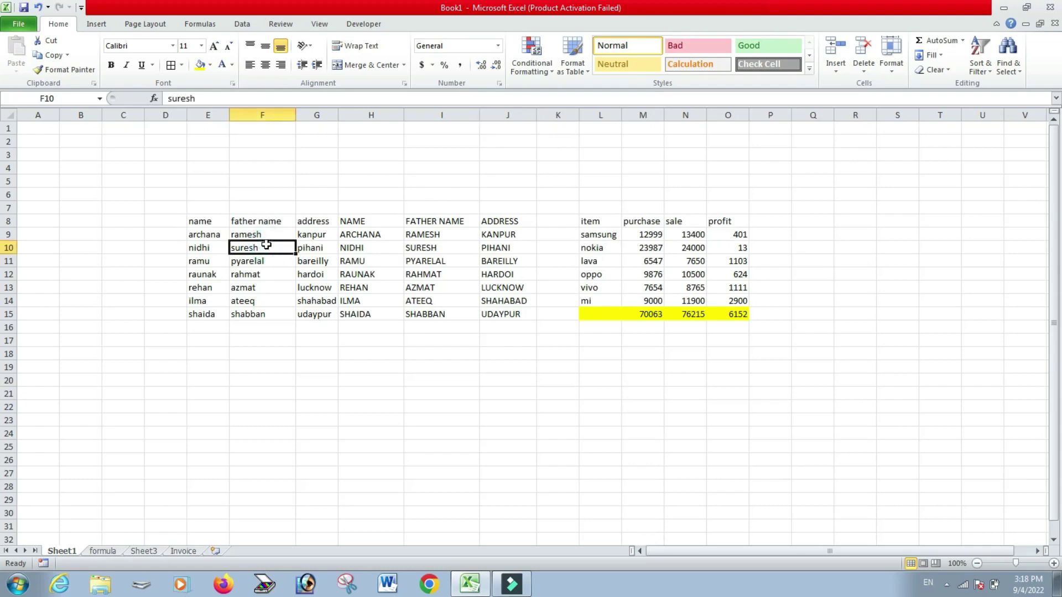
left_click(355, 250)
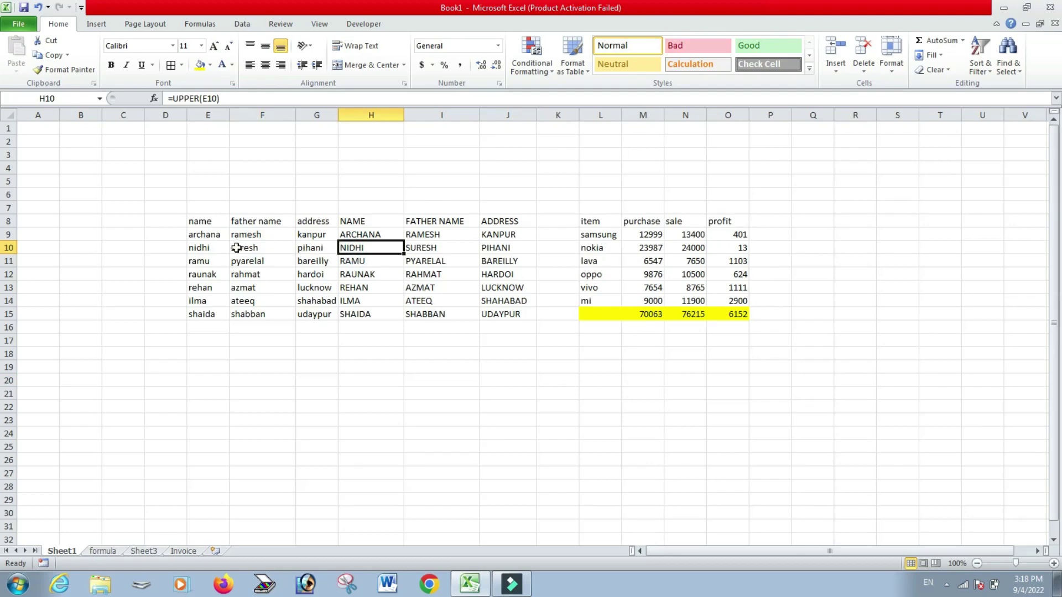
left_click_drag(202, 223, 308, 315)
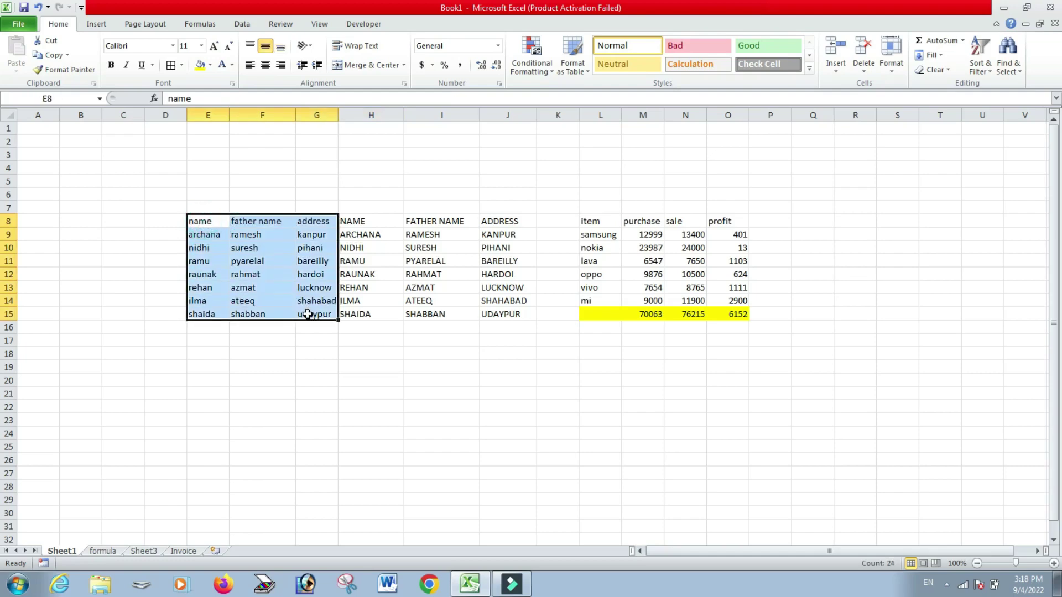
key("Delete")
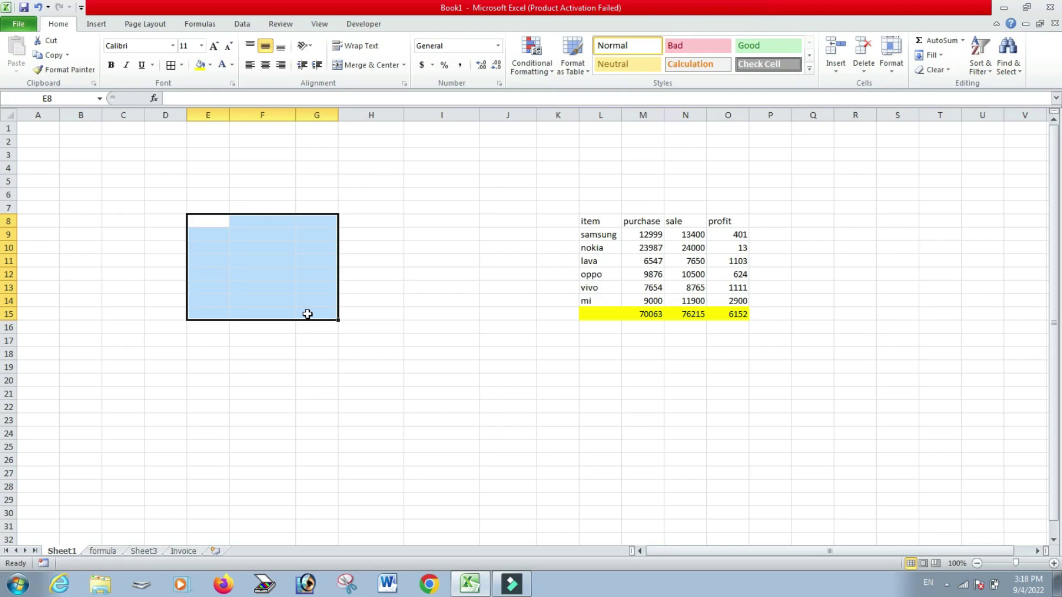
key("ctrl+z")
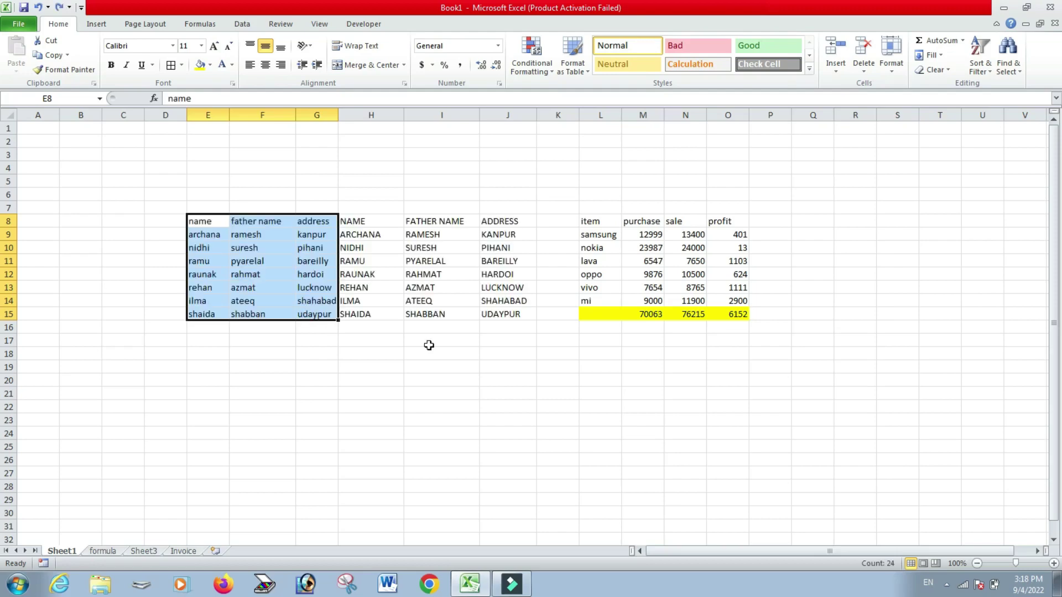
left_click(429, 344)
Copy the uppercase results in H8:J15 and pick E8 as the destination.
left_click_drag(355, 223, 493, 316)
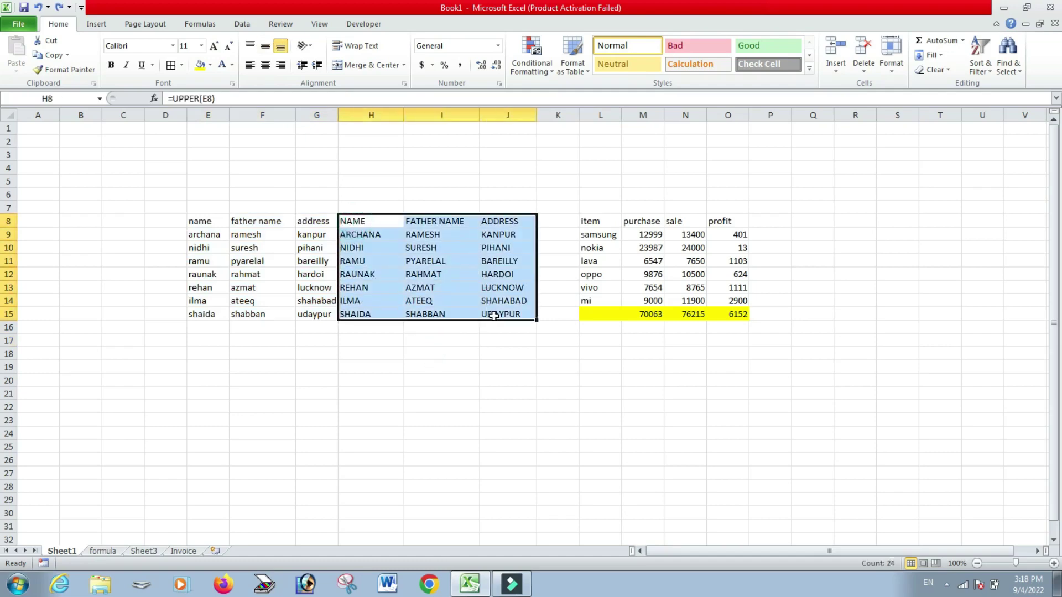
key("ctrl+c")
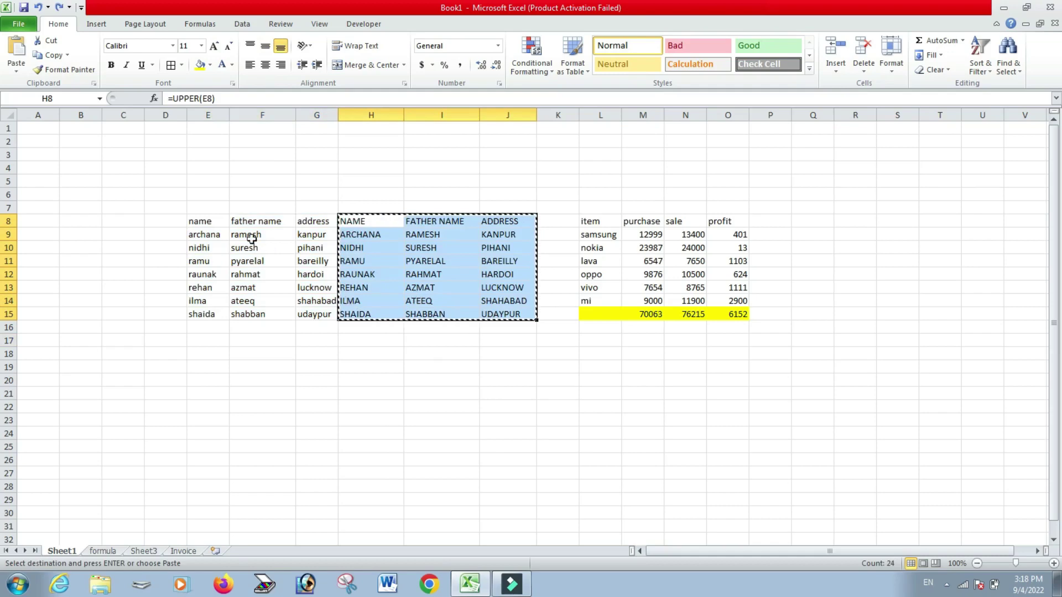
left_click(202, 222)
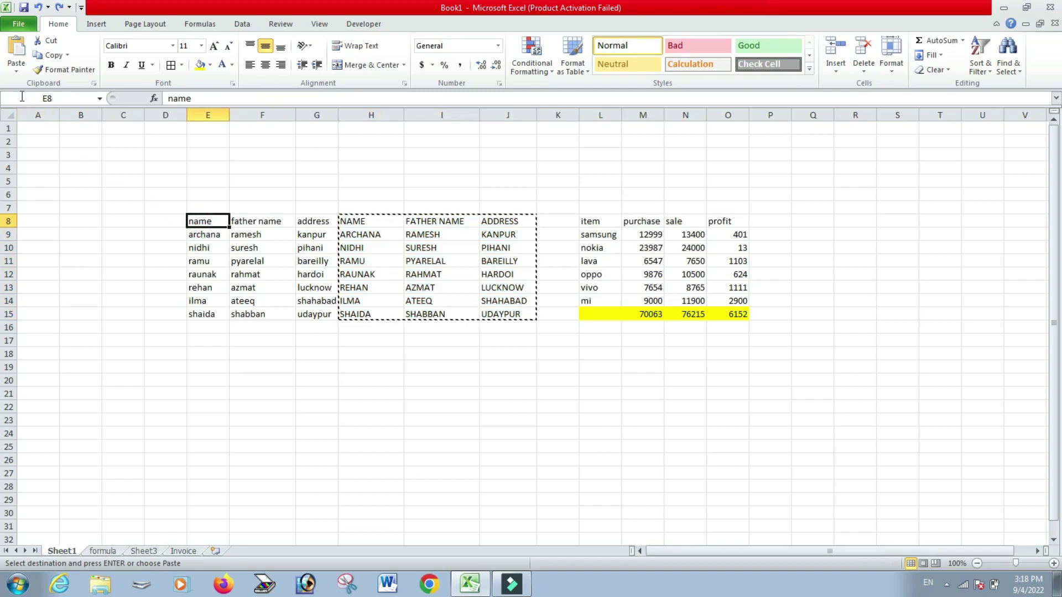
left_click(16, 71)
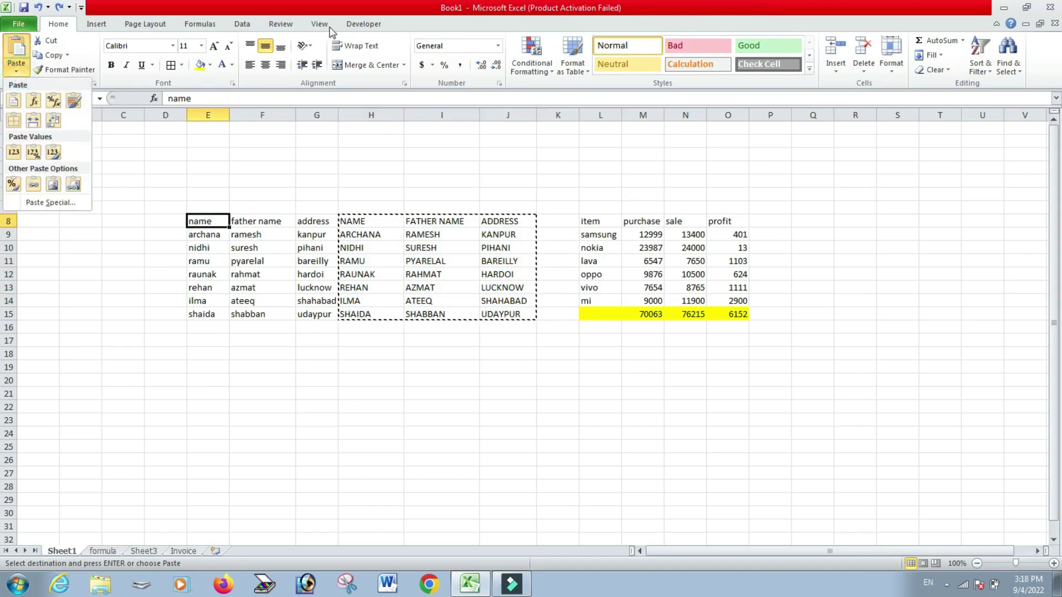
left_click(215, 222)
Paste them over E8:G15 as values only, then clear H8:J15.
right_click(216, 222)
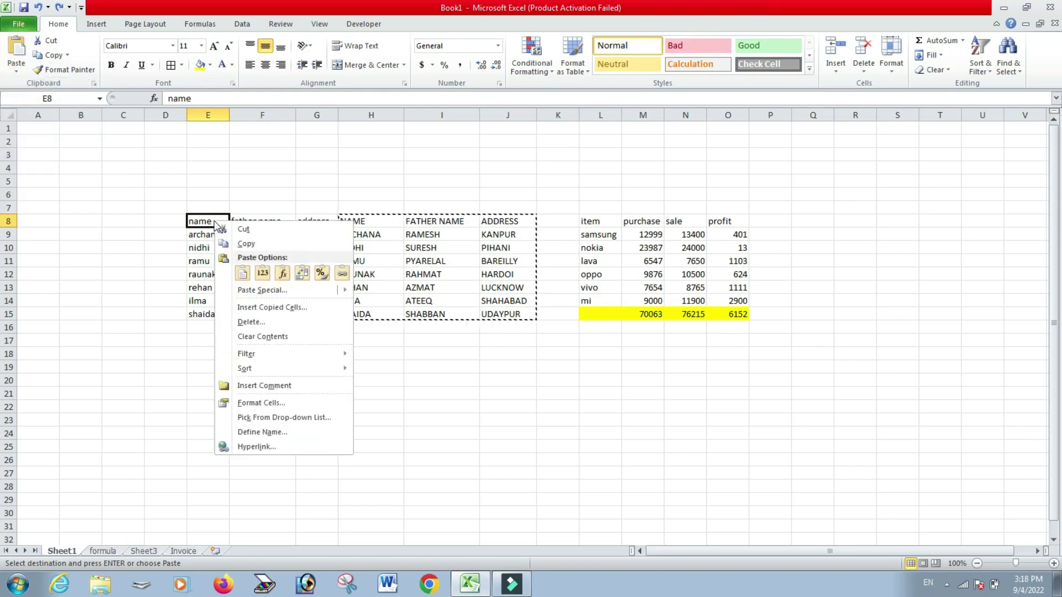
left_click(255, 291)
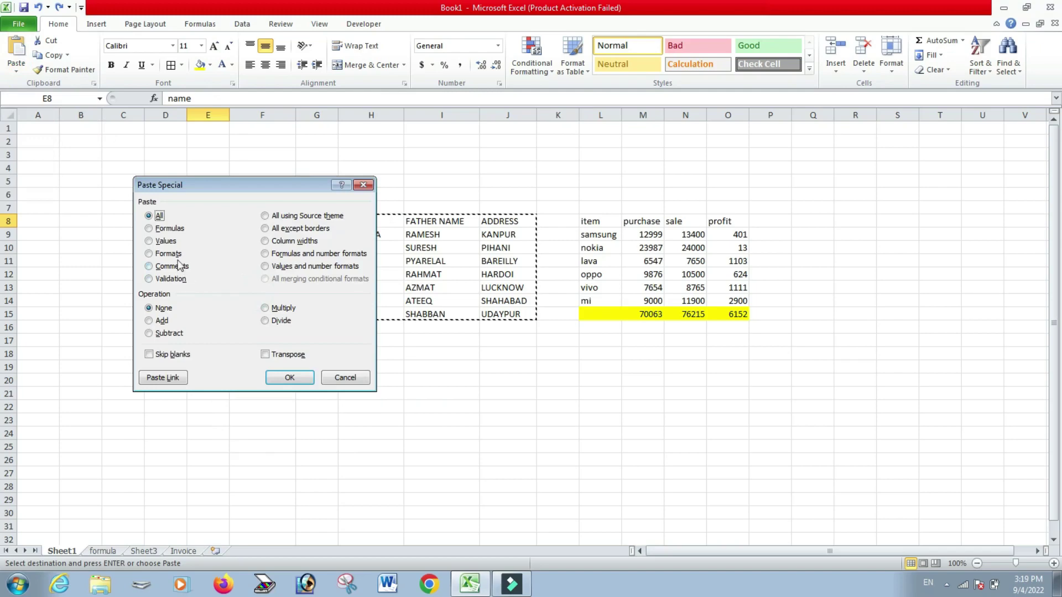
left_click(149, 241)
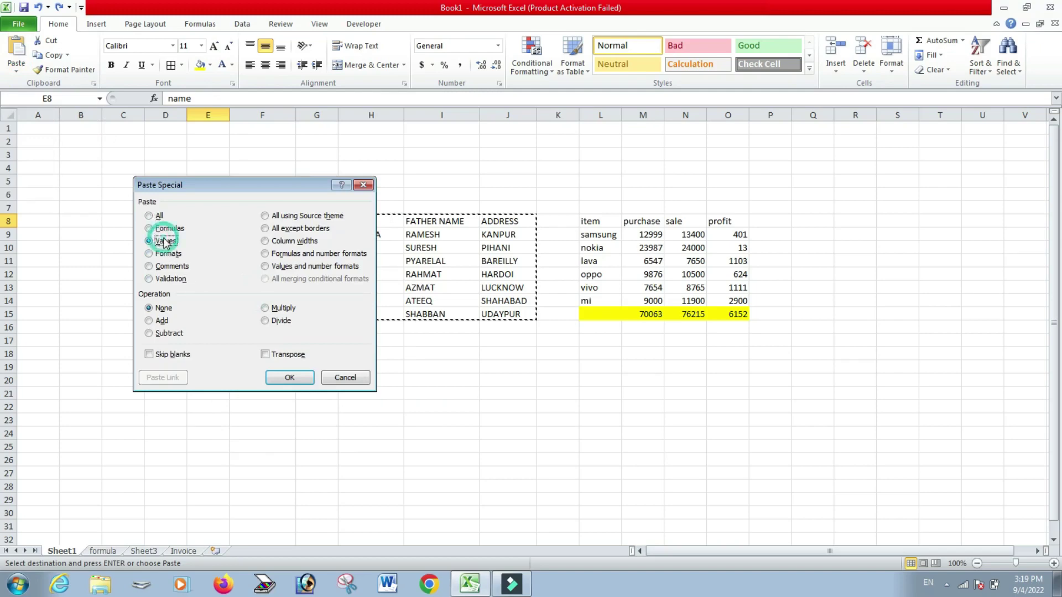
left_click(287, 380)
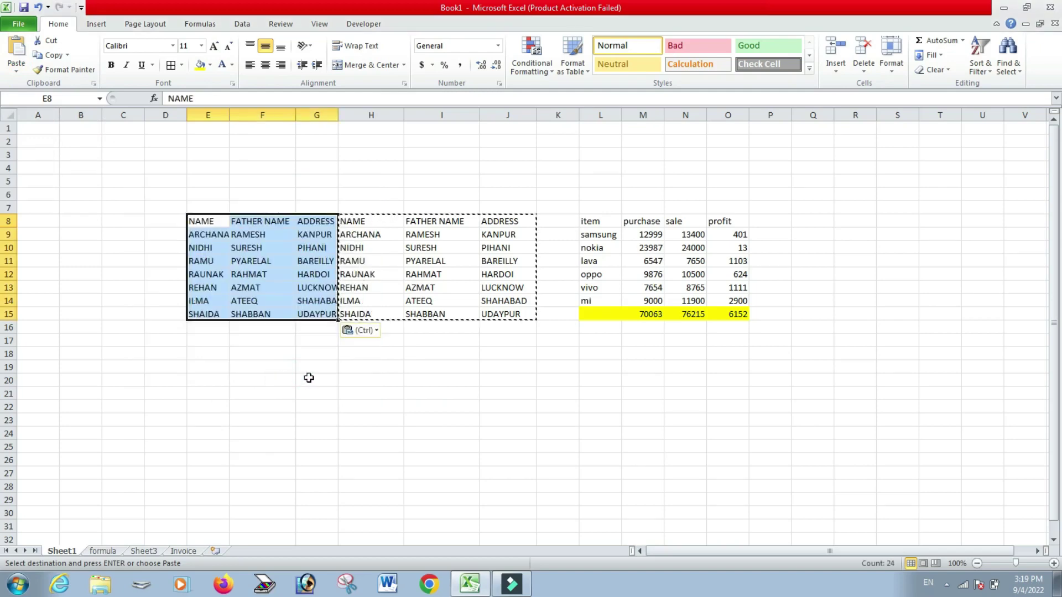
left_click(352, 380)
left_click_drag(366, 223, 514, 315)
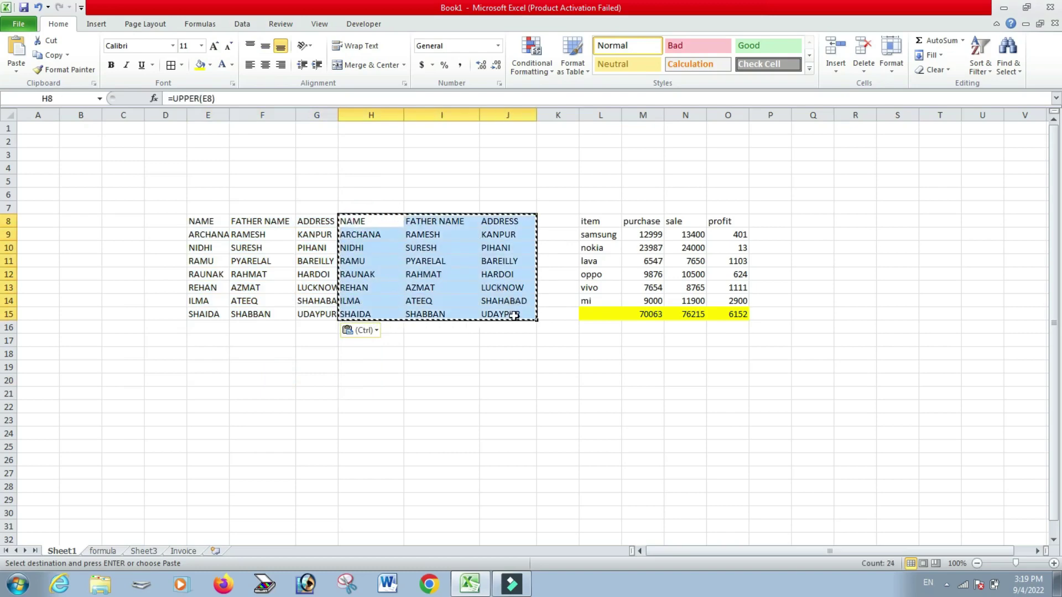
key("Delete")
left_click(475, 406)
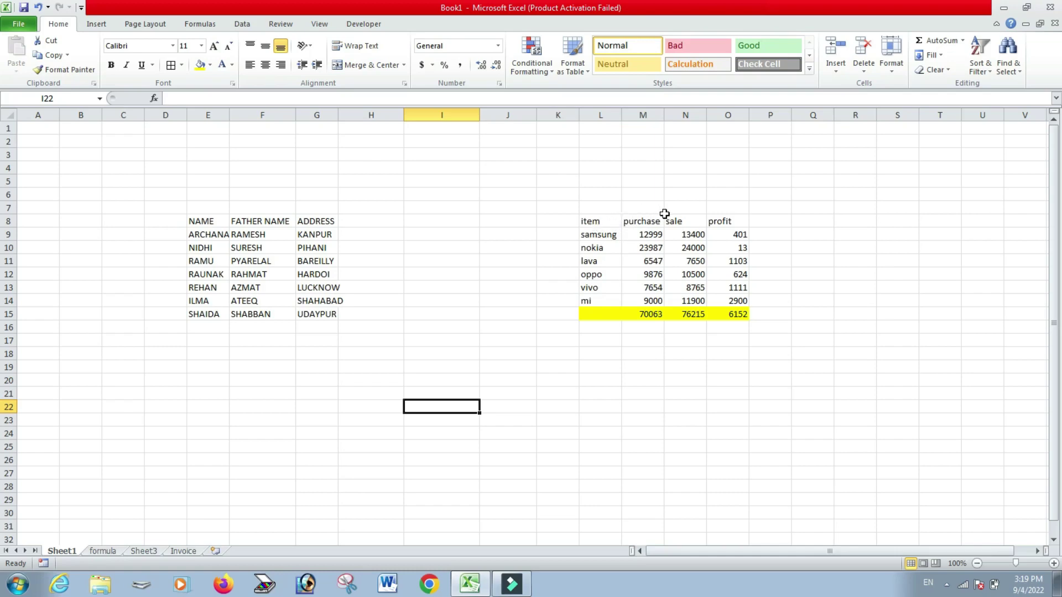
left_click(602, 220)
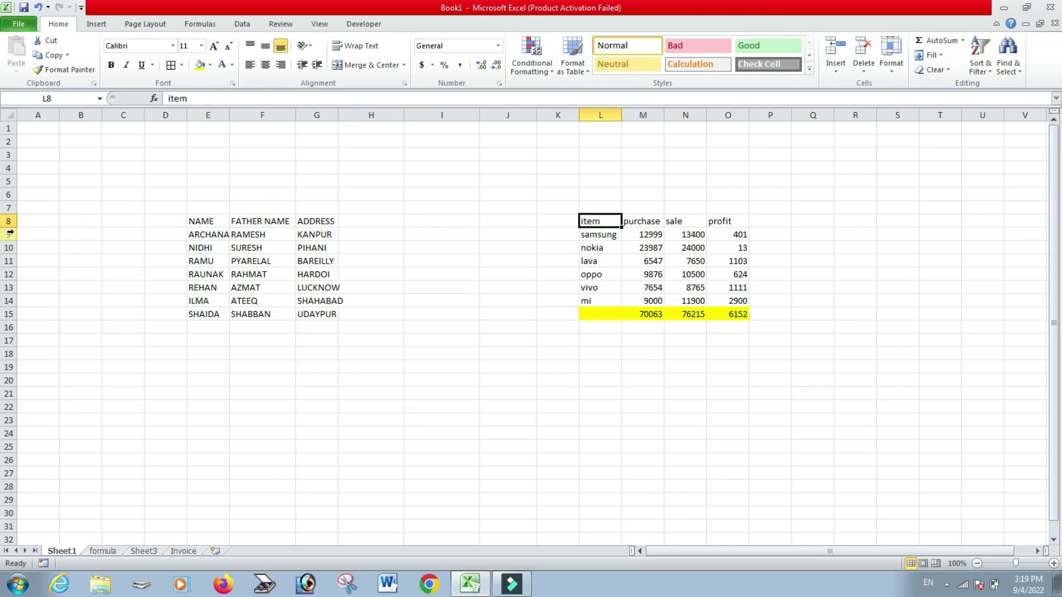
Insert a blank row 9 above the item records.
right_click(10, 233)
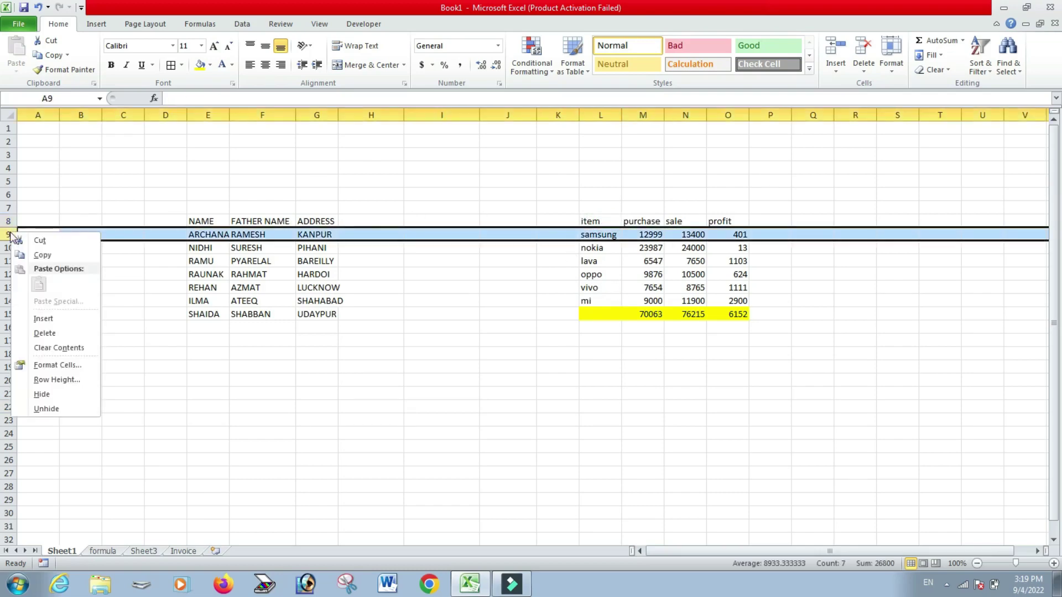
left_click(42, 319)
left_click(410, 371)
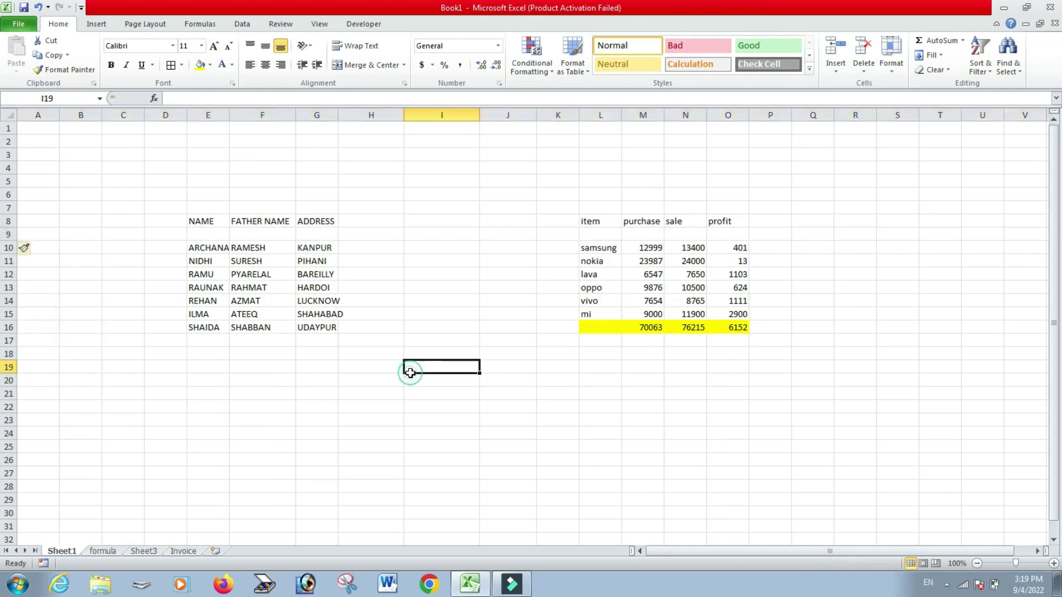
Enter =UPPER(L8) in L9, fill across to O9, and copy the uppercase headings.
left_click(602, 234)
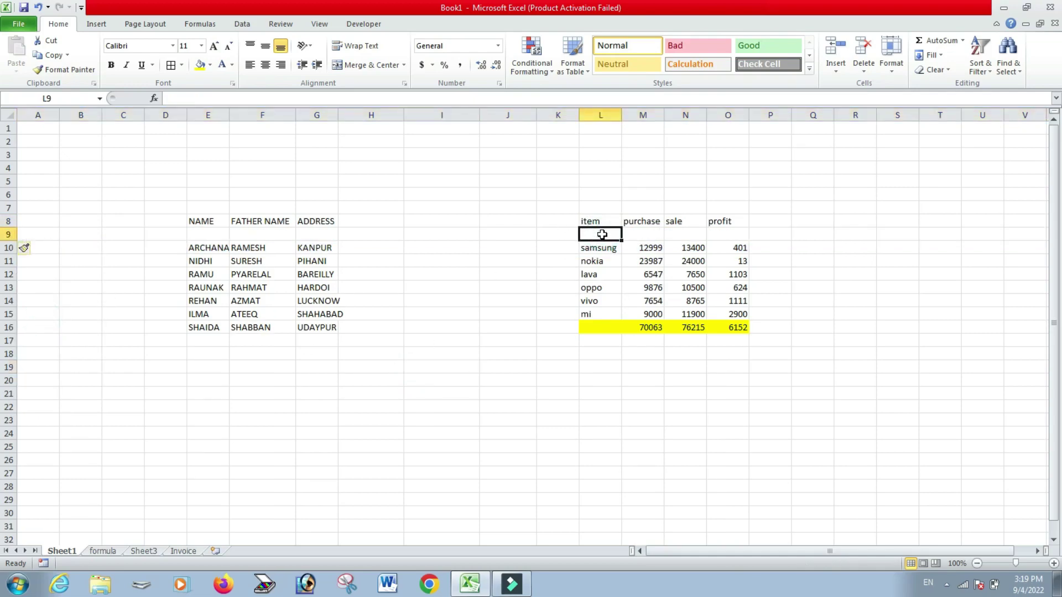
type("=upper")
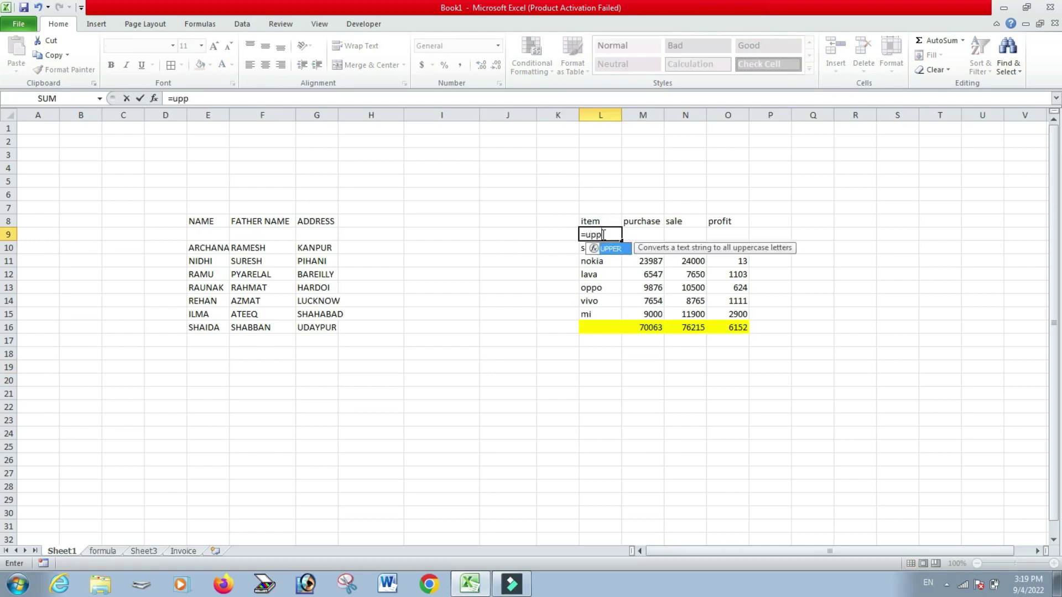
type("(")
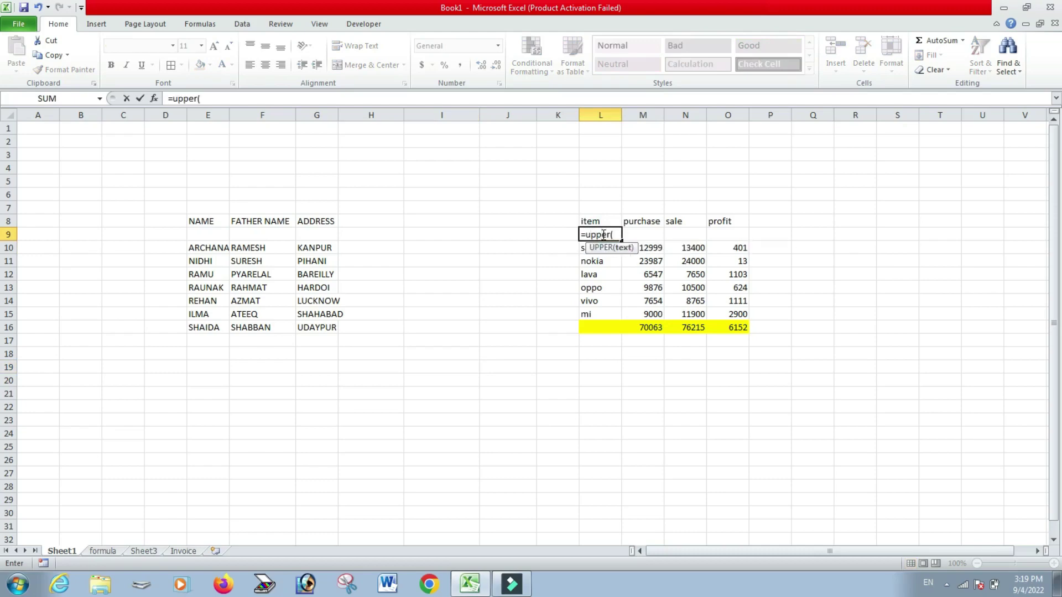
left_click(594, 220)
key("Return")
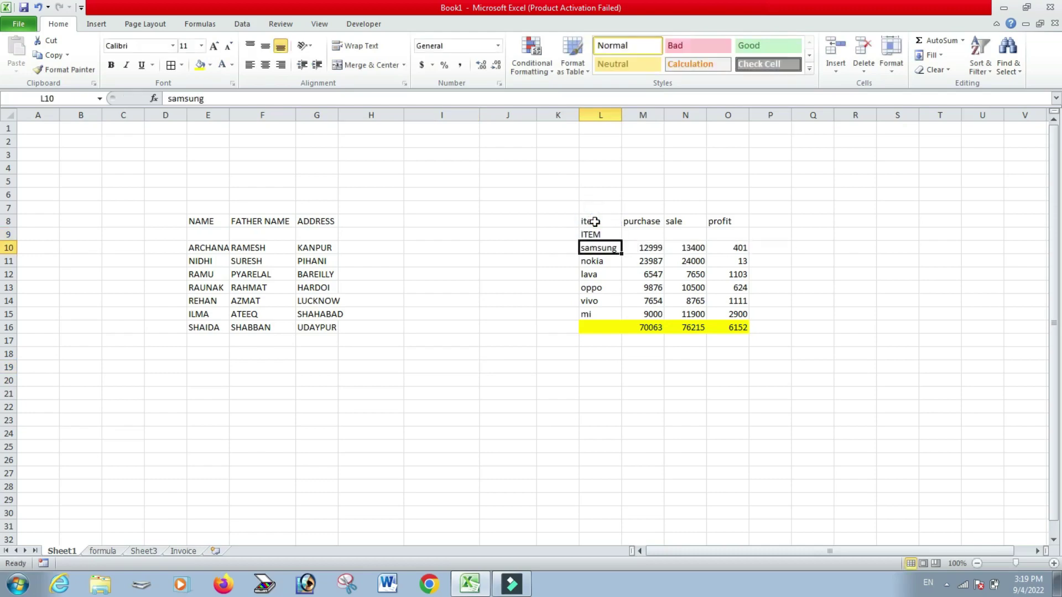
left_click(607, 238)
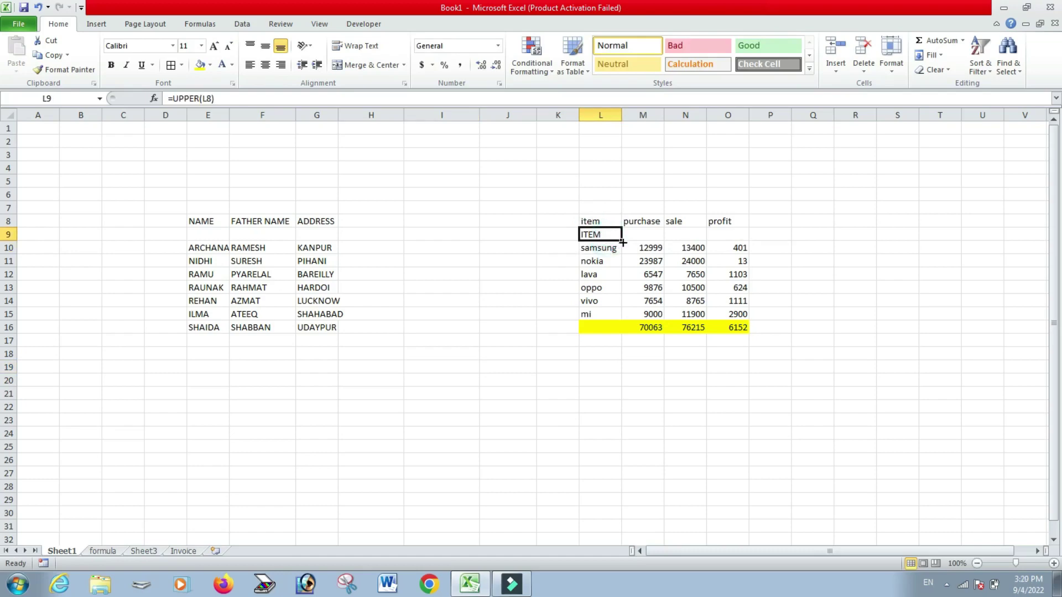
left_click_drag(622, 241, 738, 243)
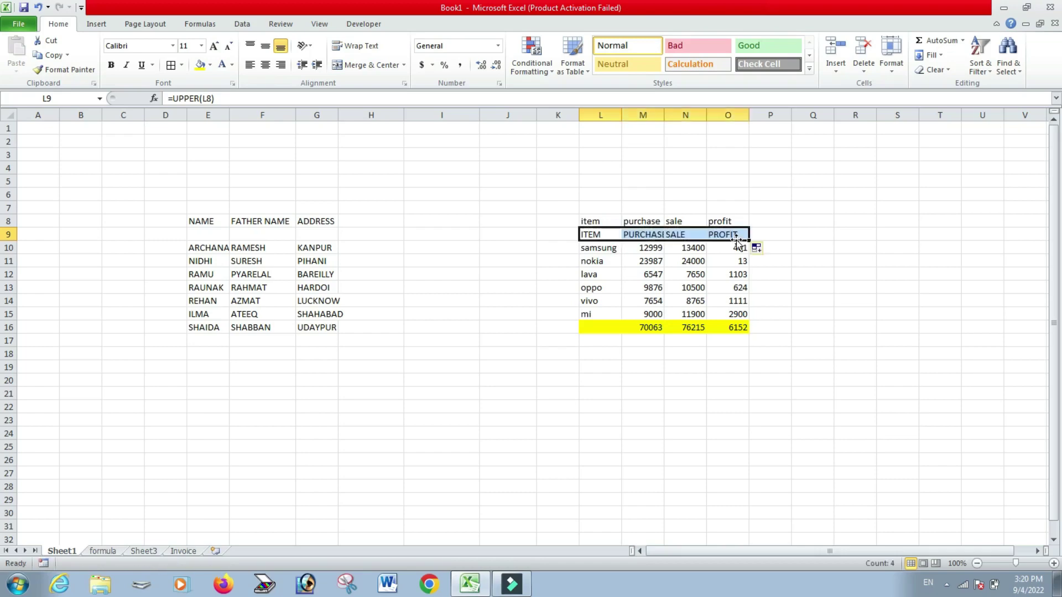
left_click(841, 247)
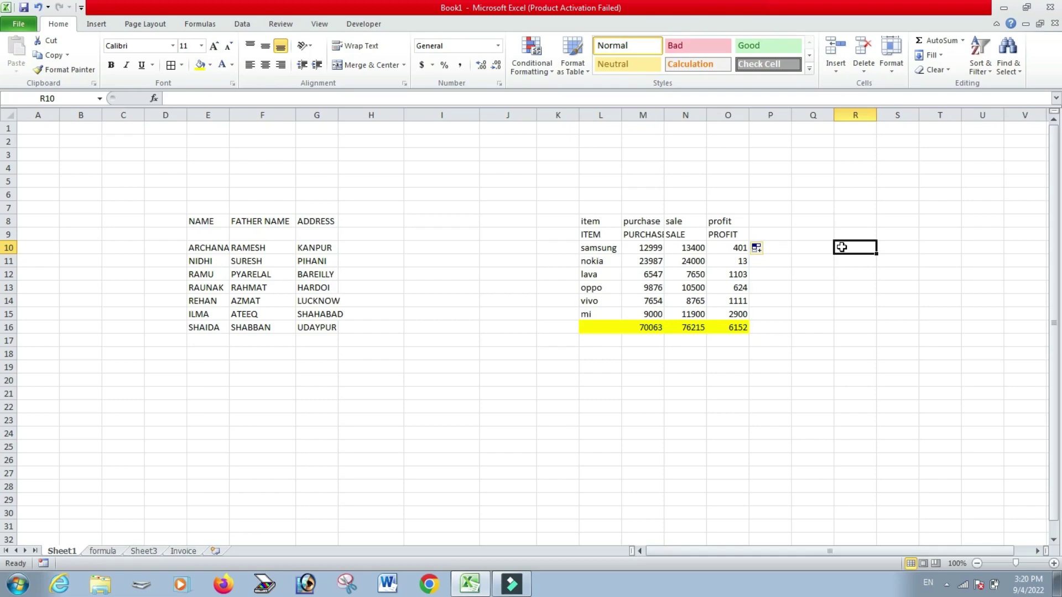
left_click_drag(593, 232, 713, 236)
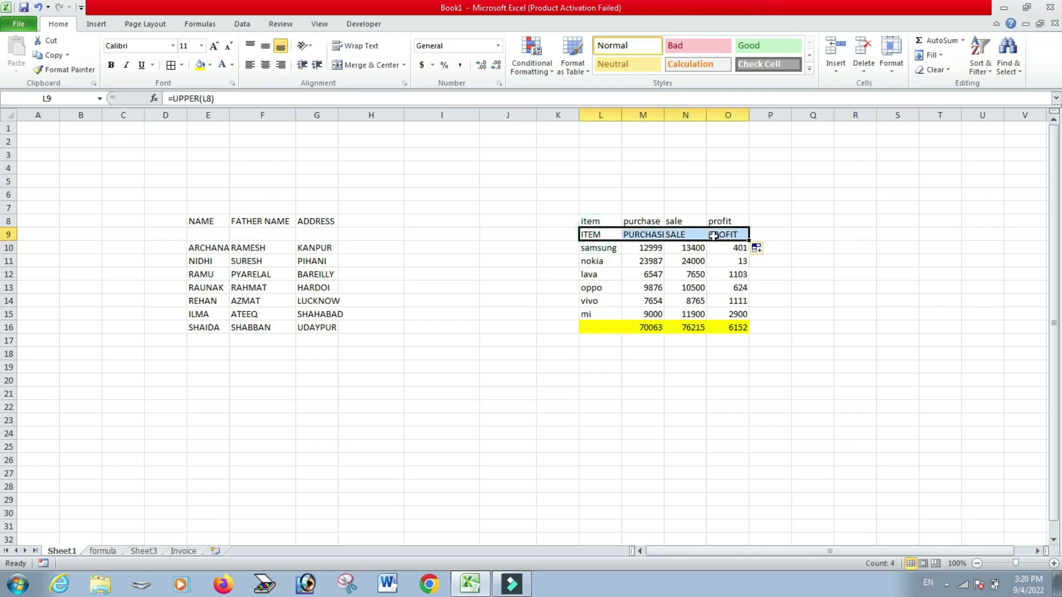
key("ctrl+c")
Paste the uppercase headings into L8 as values: ITEM, PURCHASE, SALE, PROFIT.
left_click(604, 219)
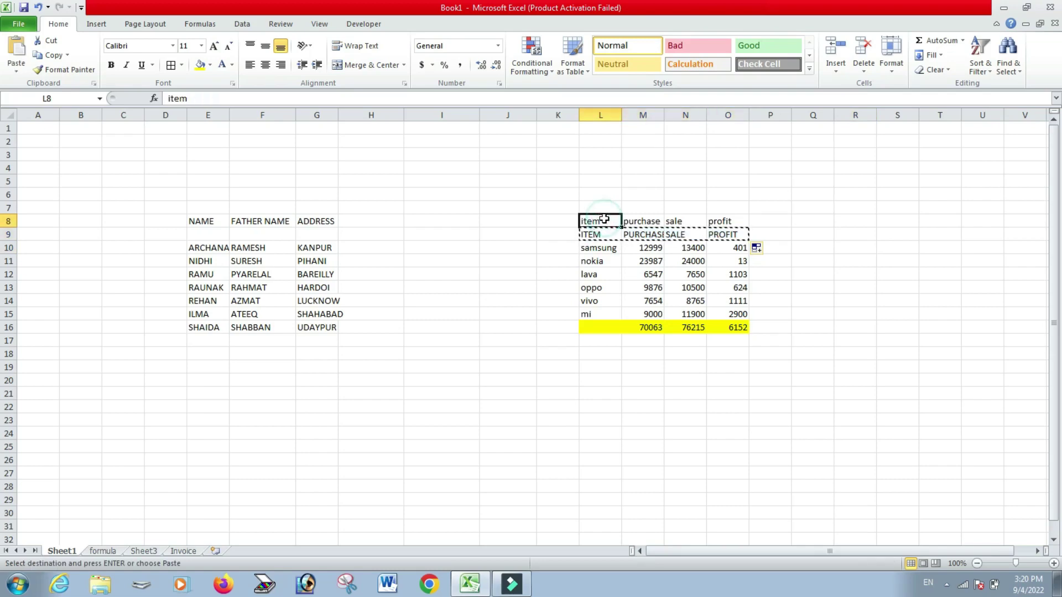
right_click(603, 218)
mouse_move(651, 287)
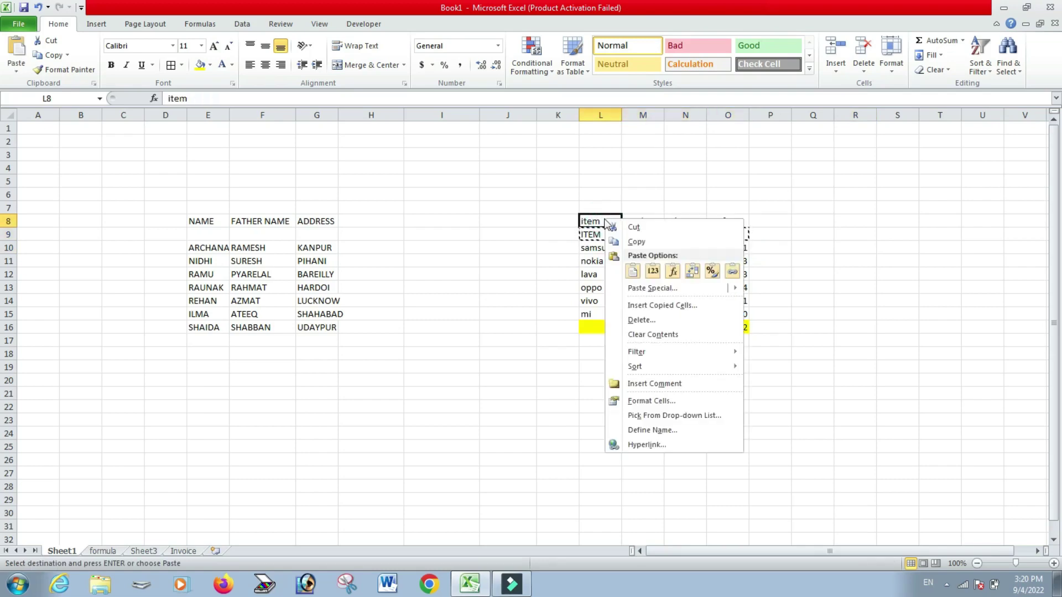
left_click(642, 289)
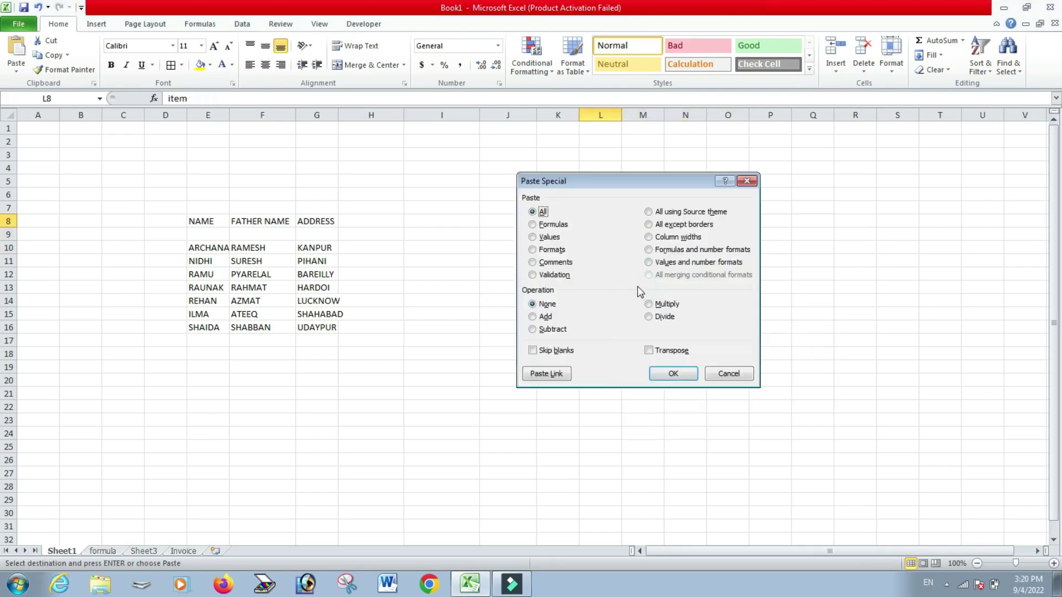
left_click(534, 237)
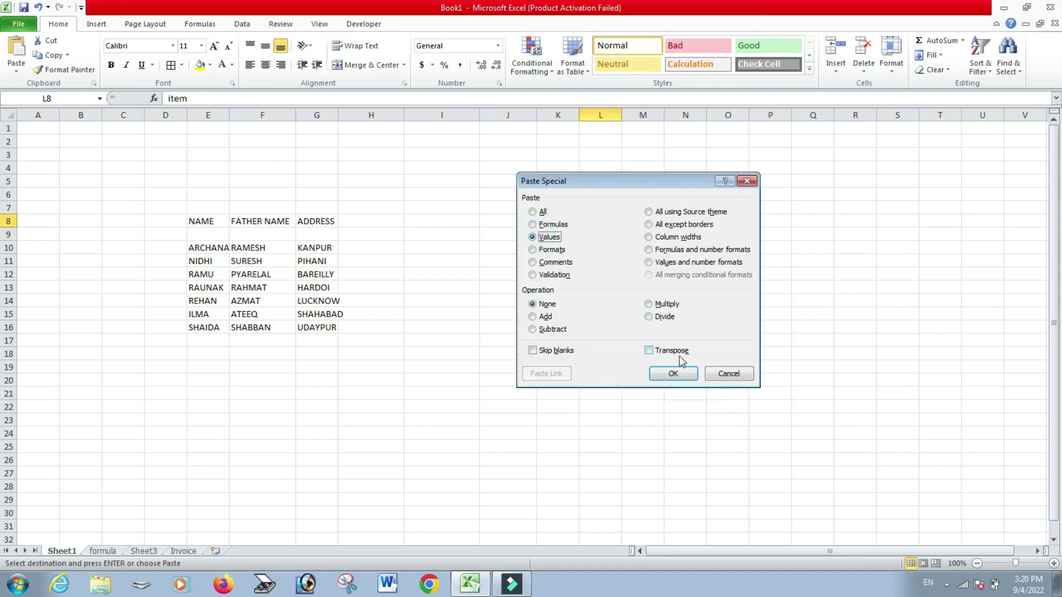
left_click(673, 373)
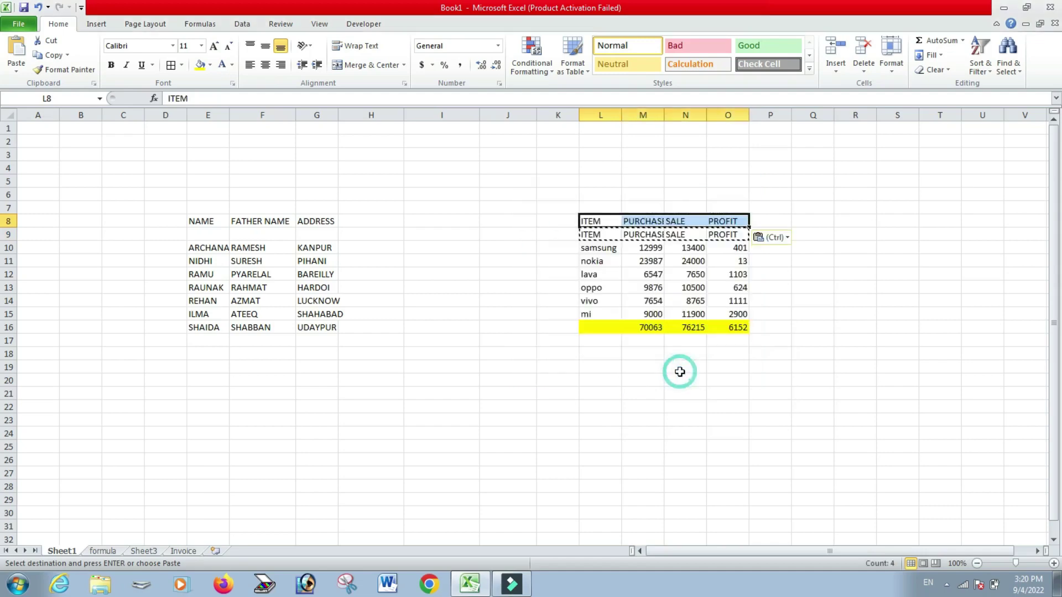
left_click(843, 321)
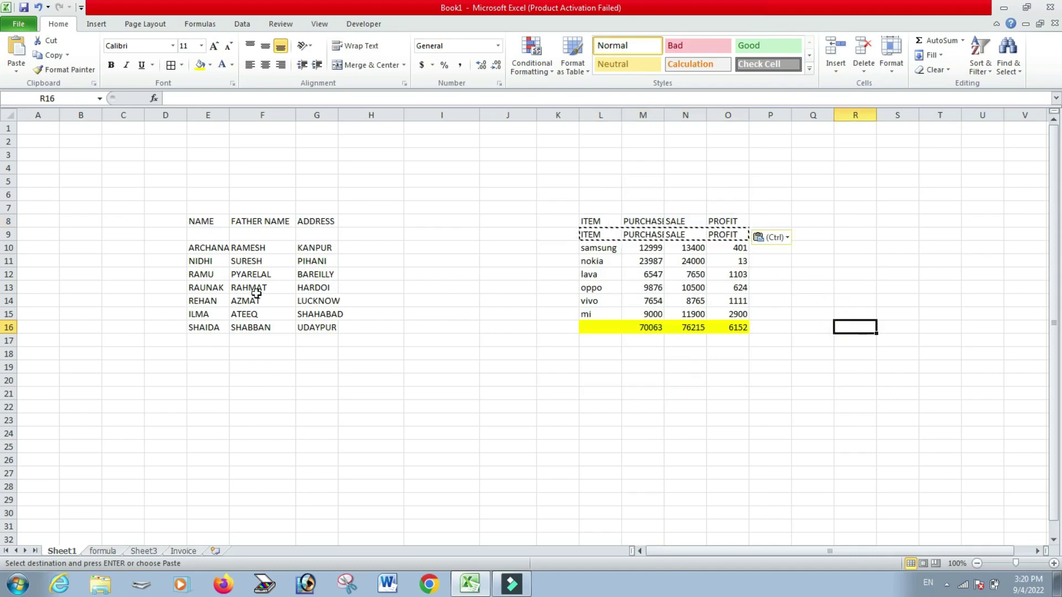
Delete helper row 9 and widen column M so PURCHASE fits.
left_click(9, 234)
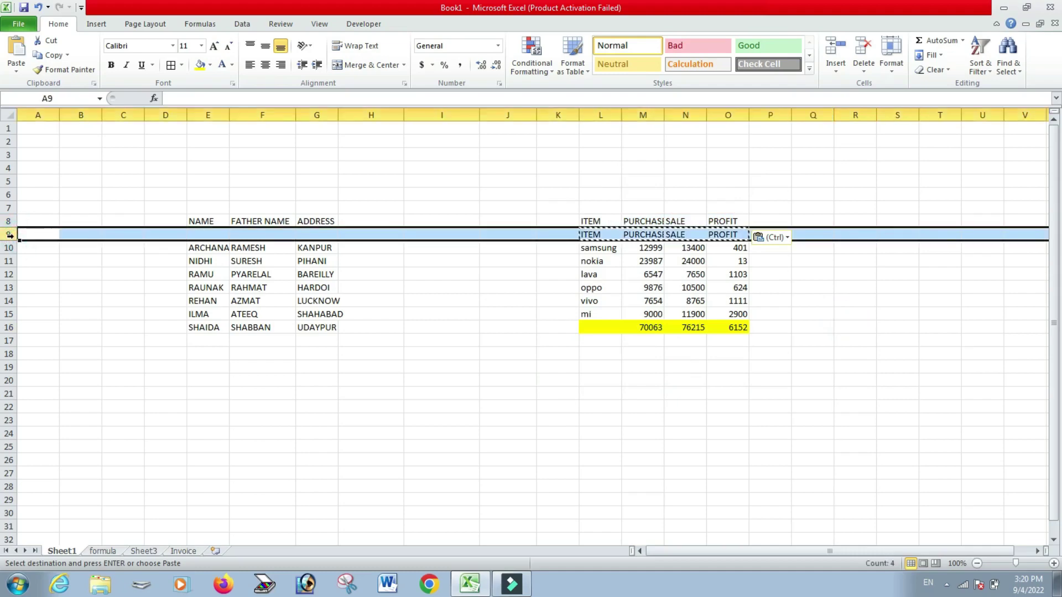
right_click(9, 234)
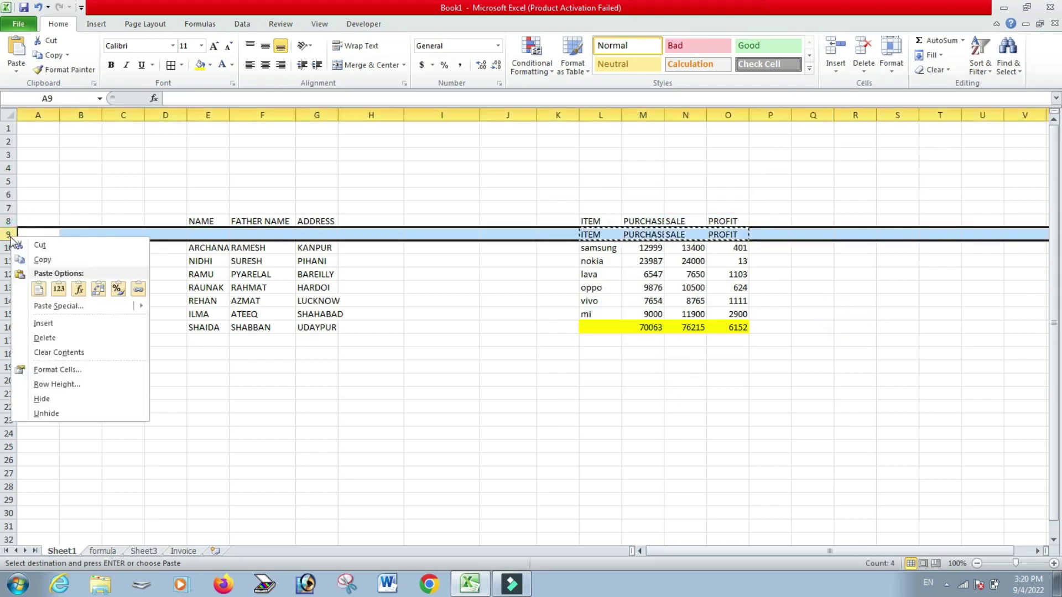
left_click(45, 338)
left_click(477, 378)
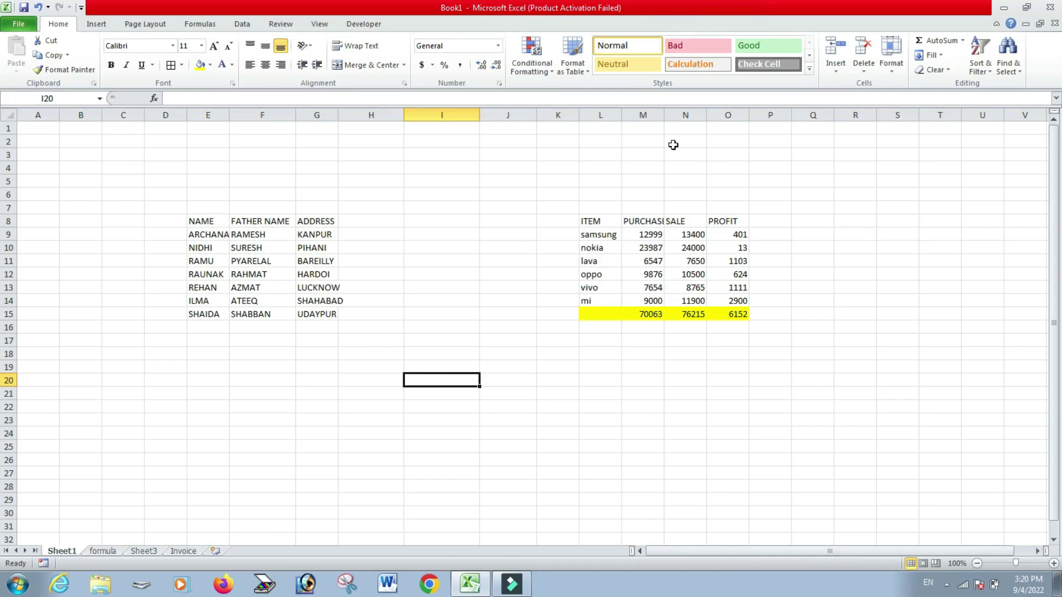
left_click_drag(665, 115, 669, 115)
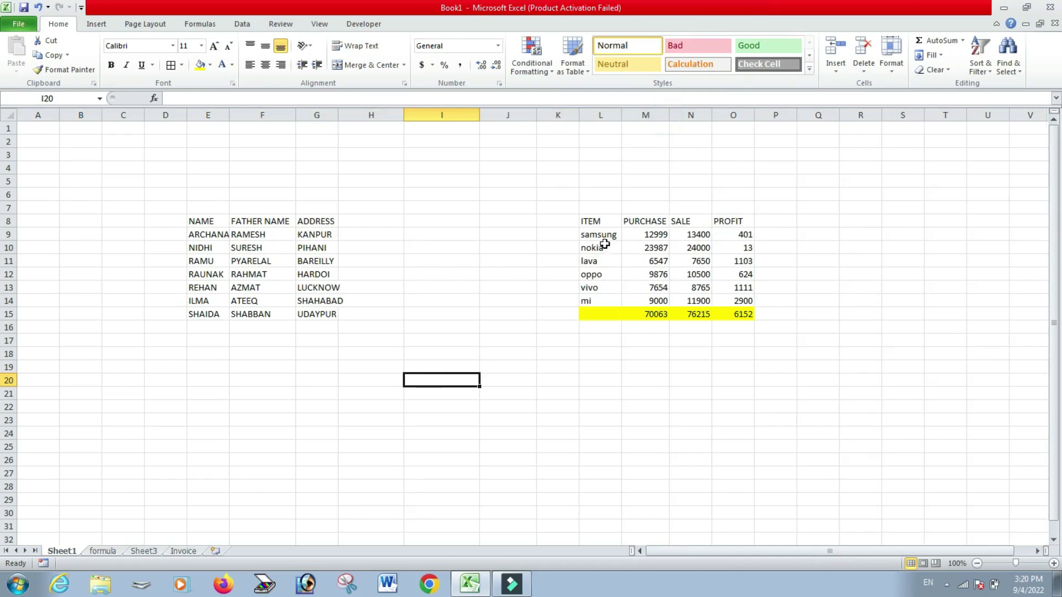
left_click_drag(597, 234, 598, 297)
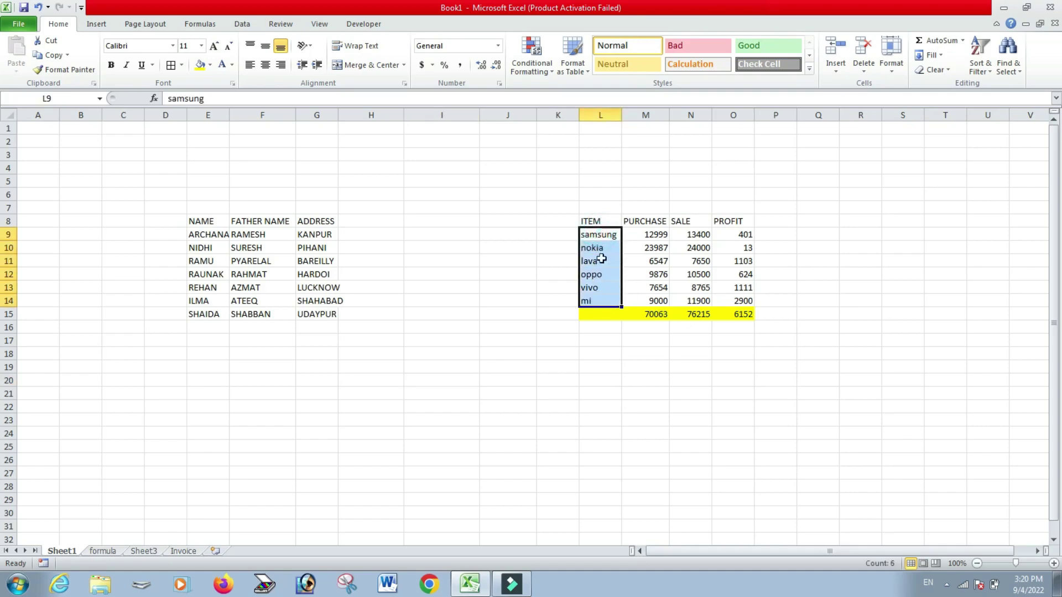
Enter =UPPER(L9) in K9, fill to K14, and copy uppercase names SAMSUNG to MI.
left_click(551, 231)
type("=u")
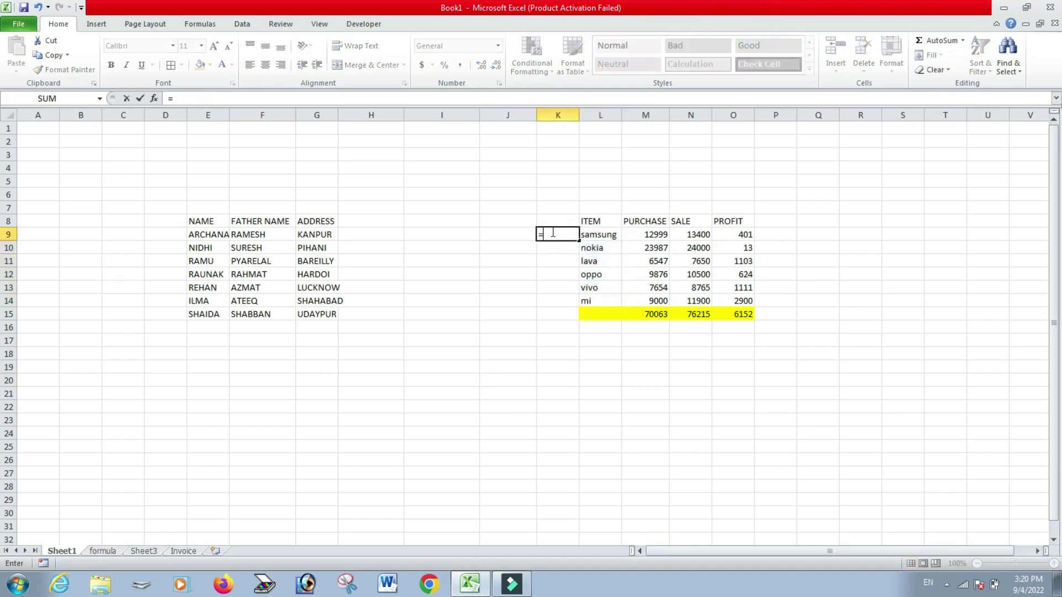
type("pper(")
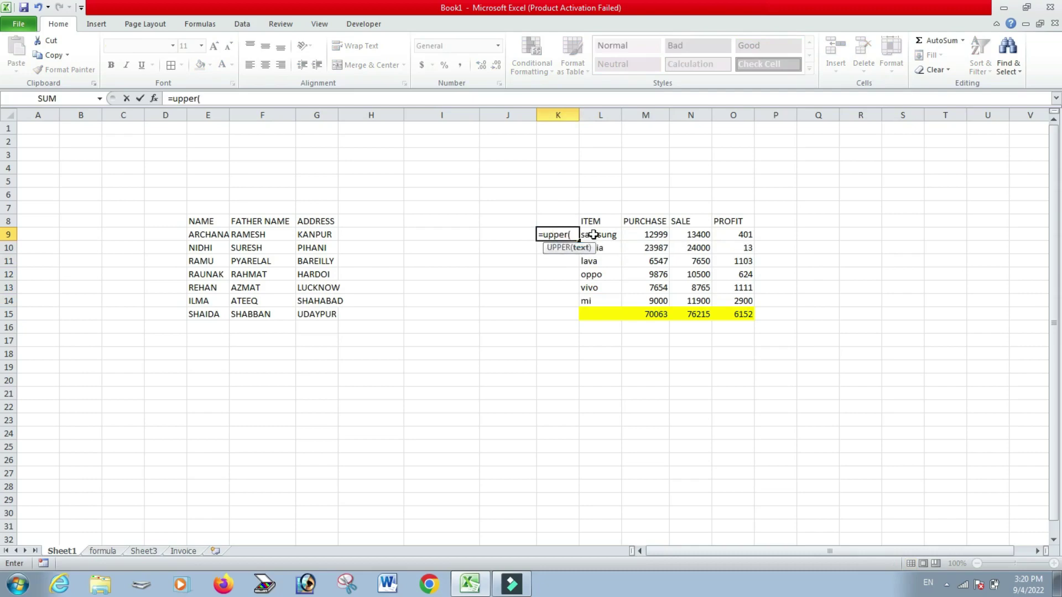
left_click(593, 235)
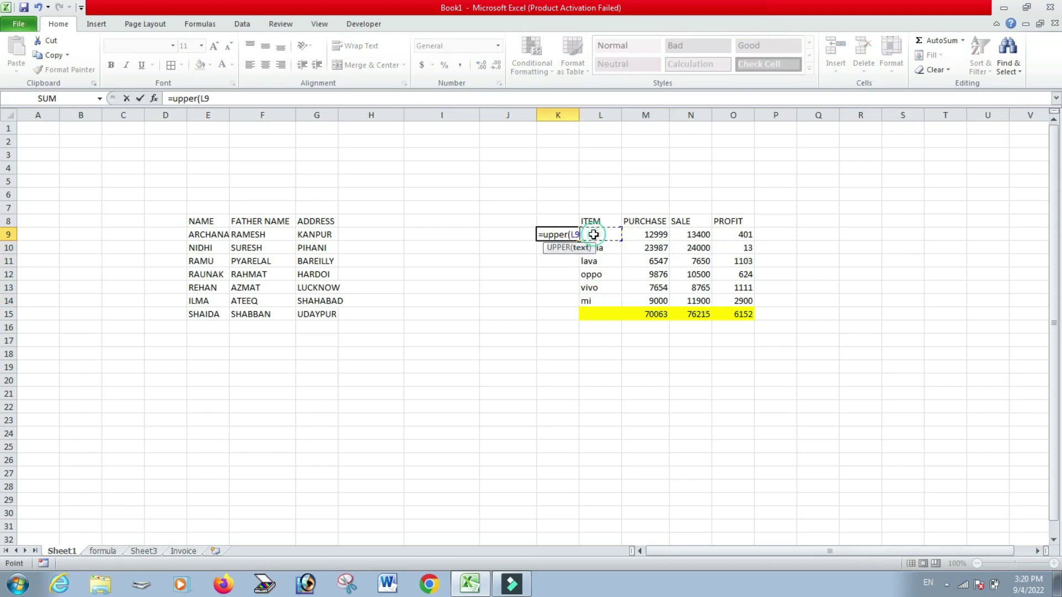
key("Return")
left_click(541, 233)
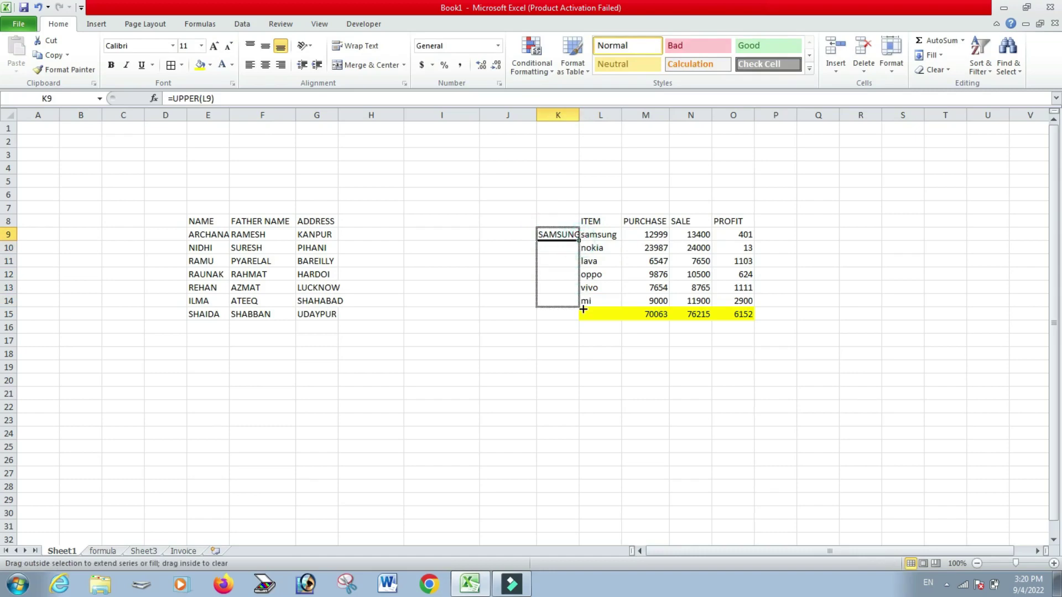
left_click_drag(578, 241, 579, 308)
left_click(624, 391)
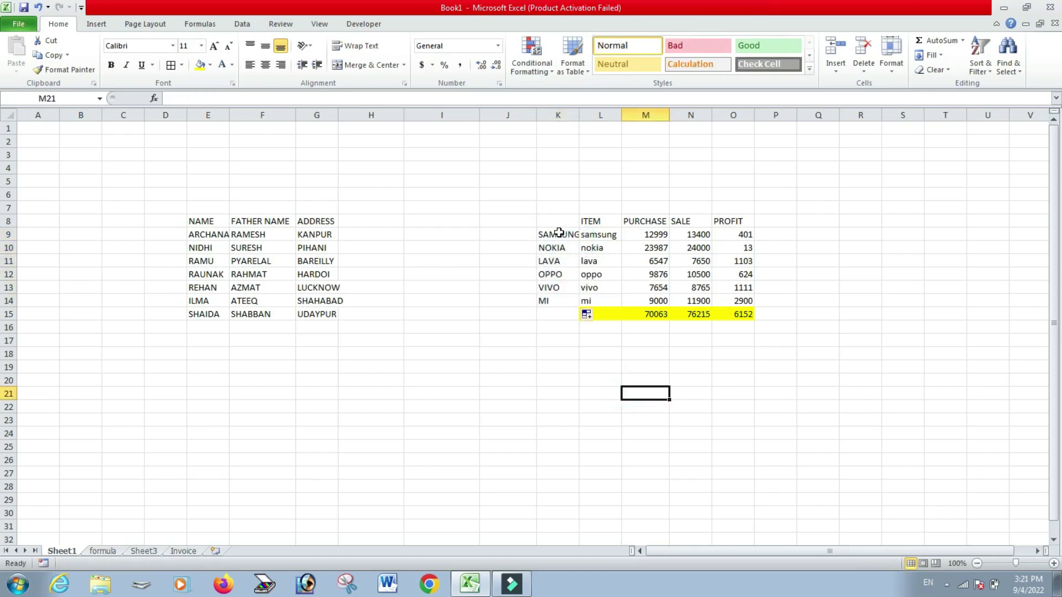
left_click_drag(557, 235, 559, 297)
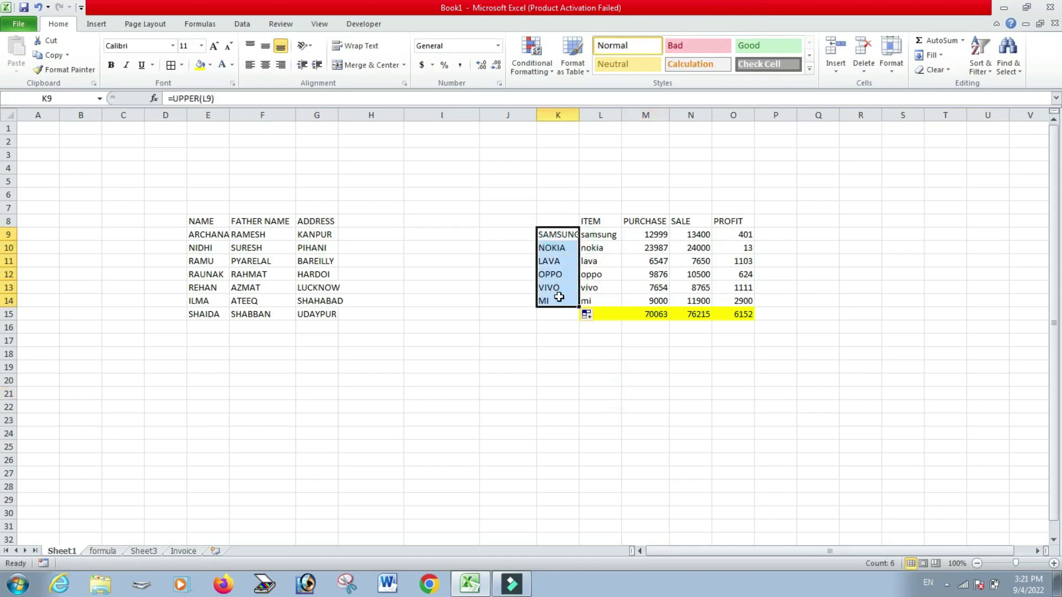
key("ctrl+c")
Paste the uppercase item names over L9:L14 as values only.
left_click(605, 237)
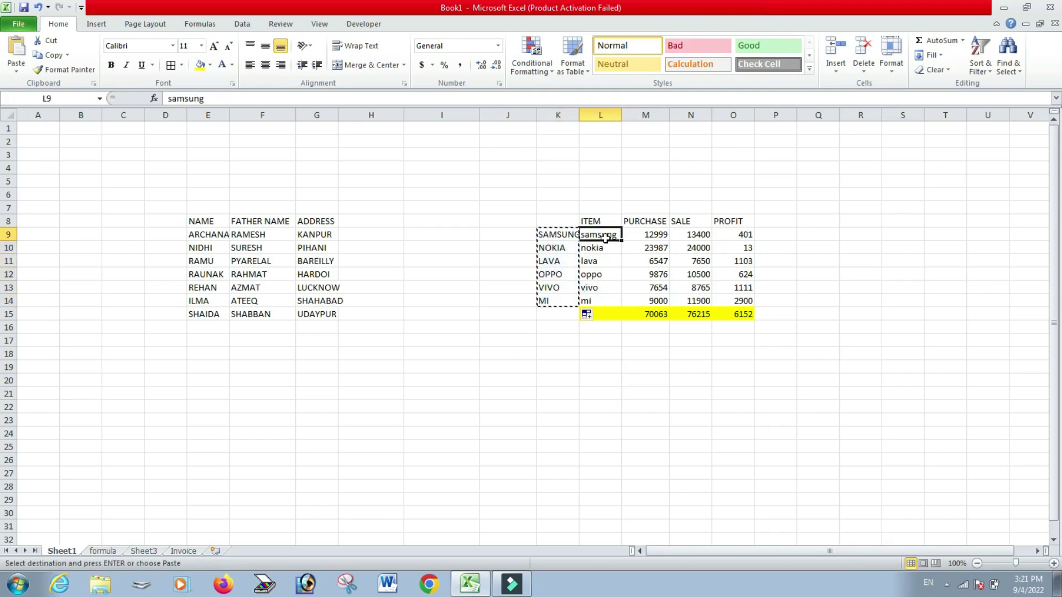
right_click(605, 236)
key("Escape")
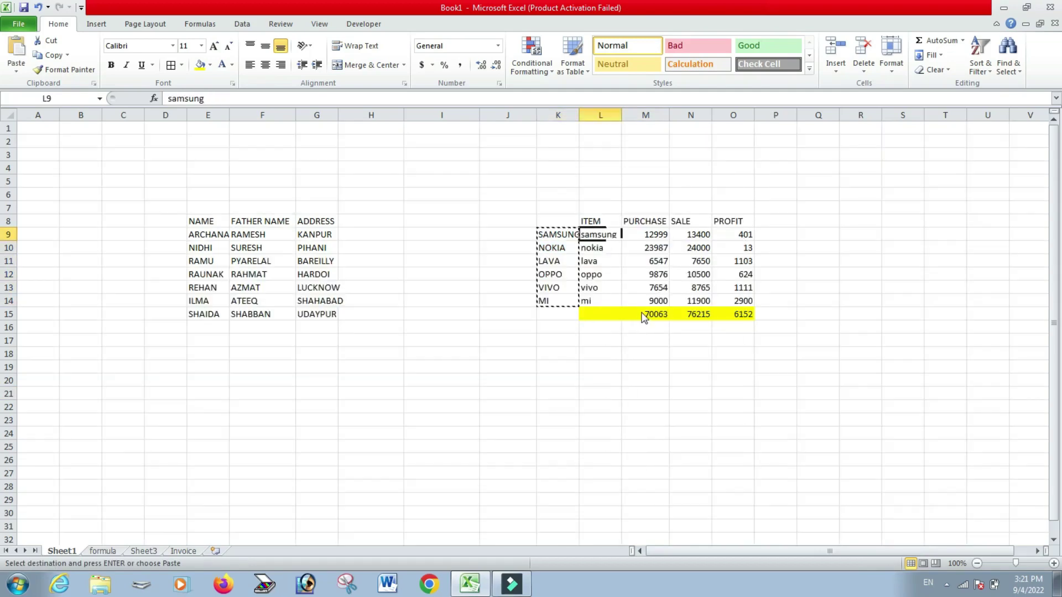
right_click(643, 316)
key("s")
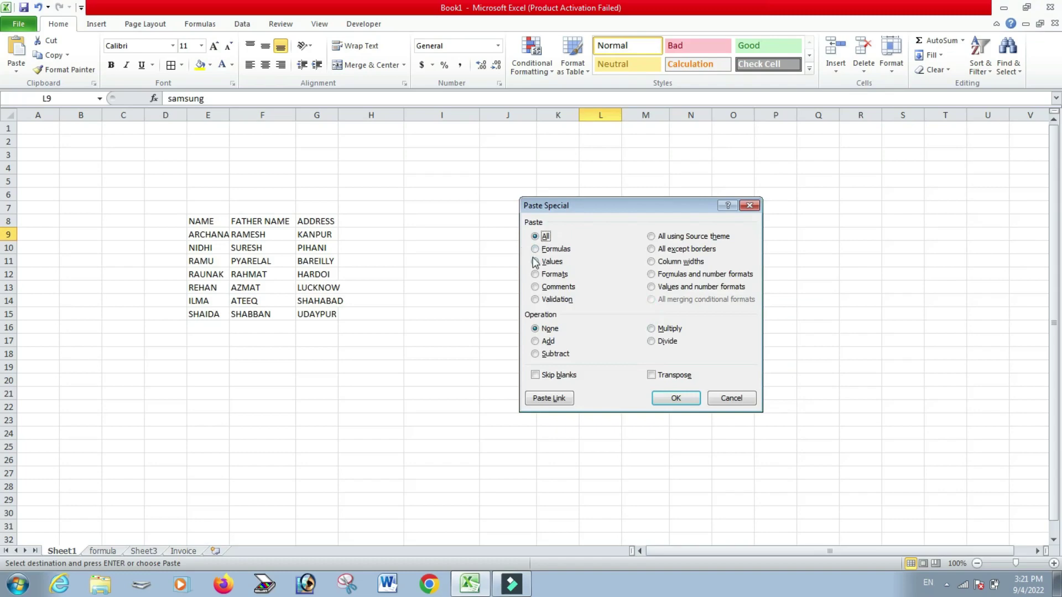
left_click(535, 262)
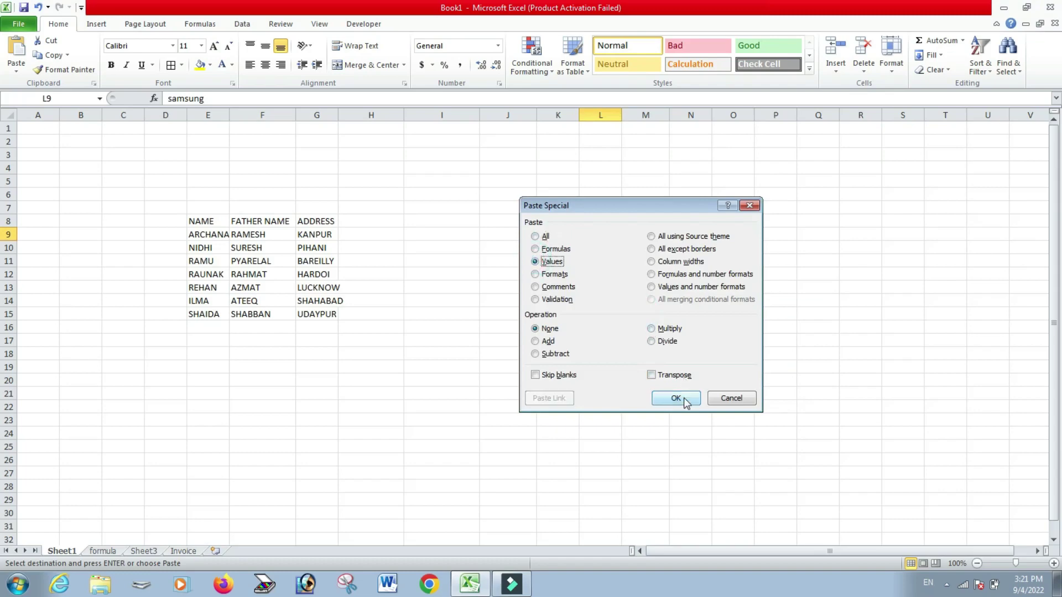
left_click(686, 402)
left_click(520, 247)
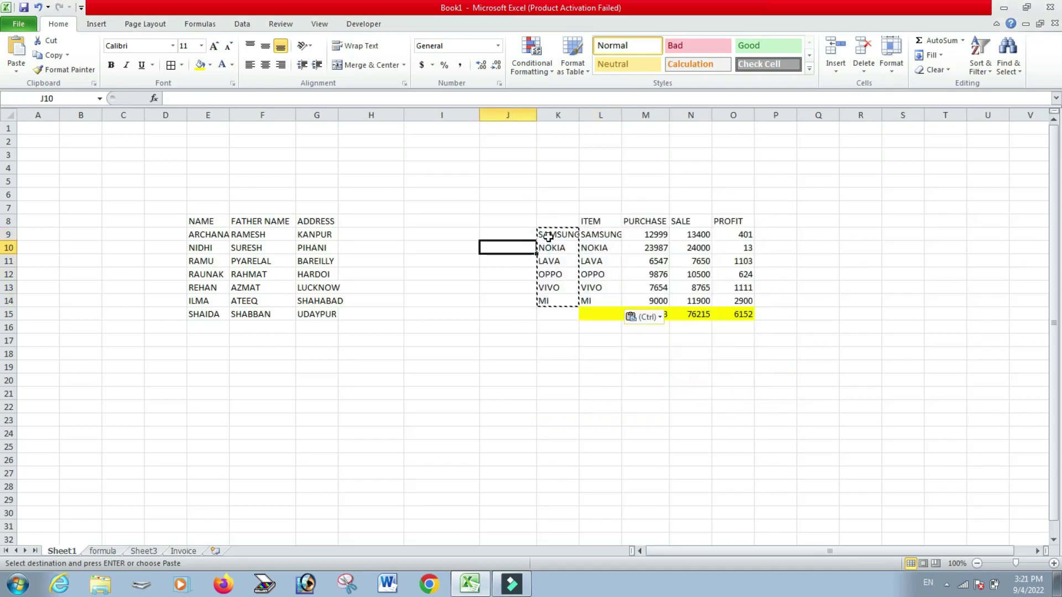
Clear helper cells K9:K14 and widen column L so SAMSUNG fits.
left_click_drag(548, 237, 554, 300)
key("Delete")
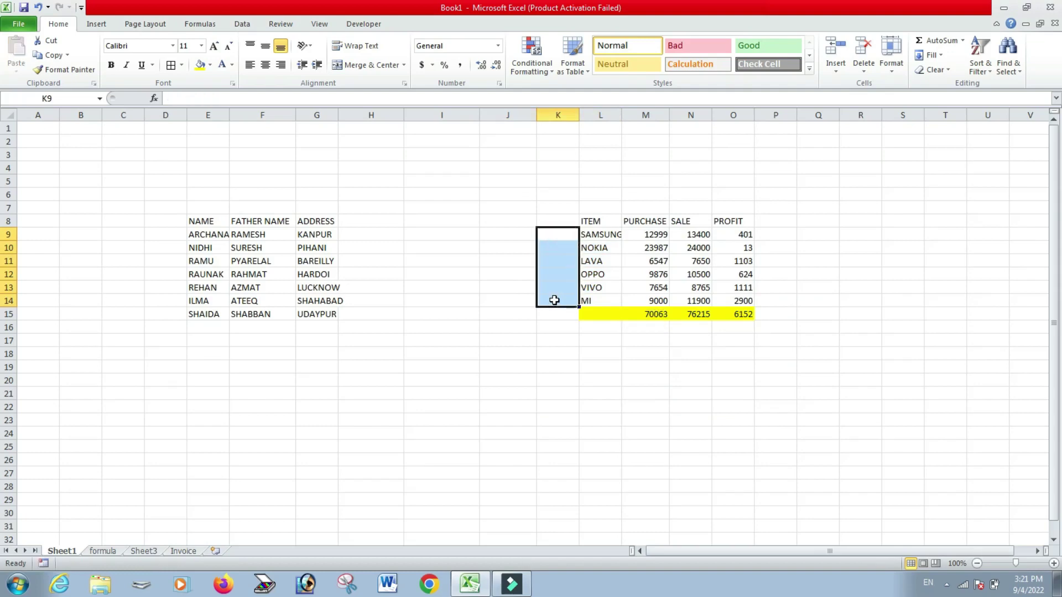
left_click(574, 436)
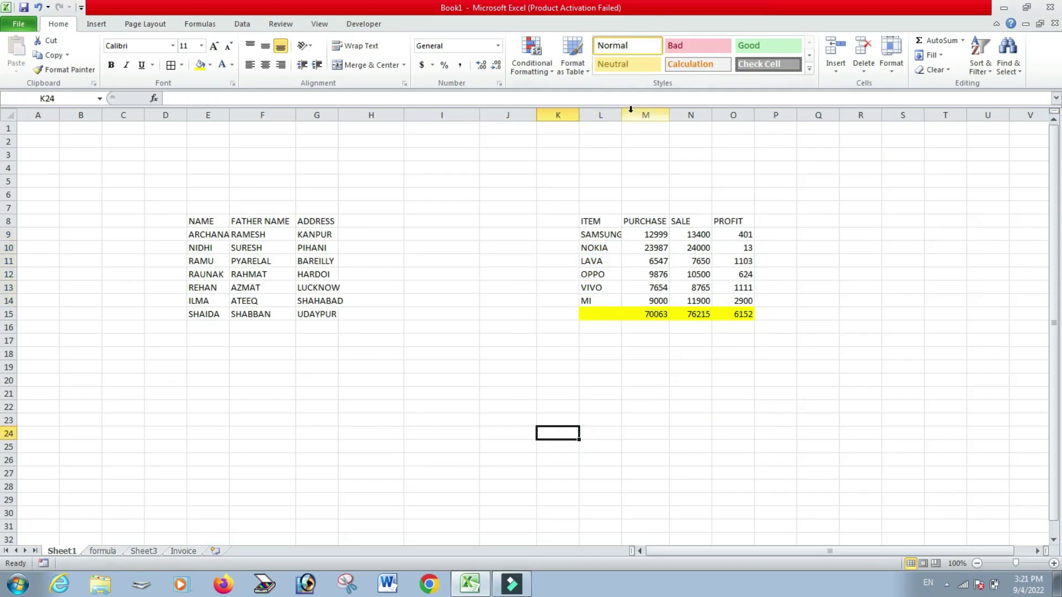
left_click_drag(622, 115, 633, 114)
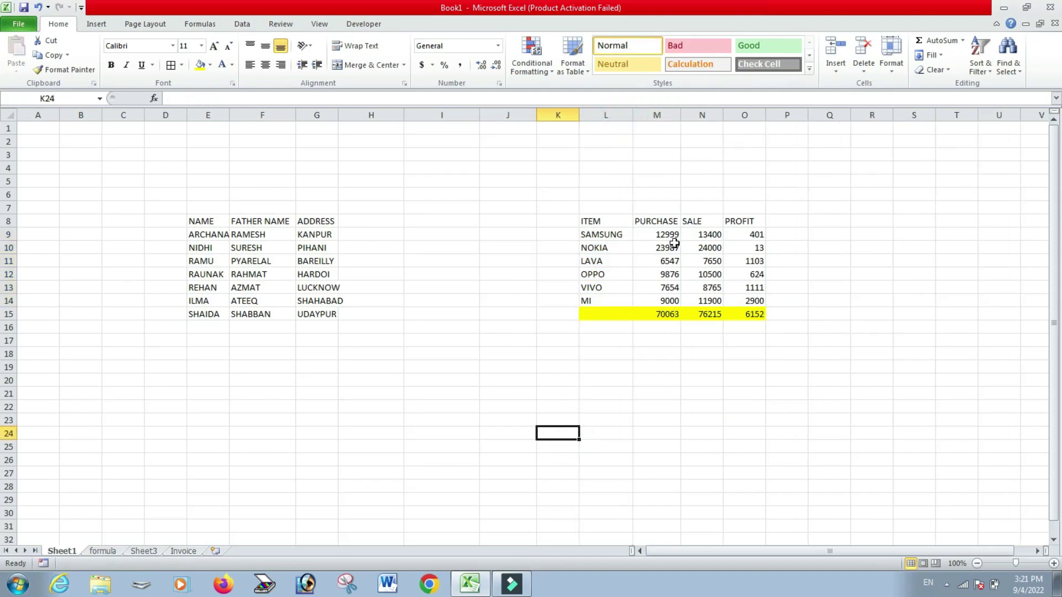
left_click(713, 301)
left_click(713, 383)
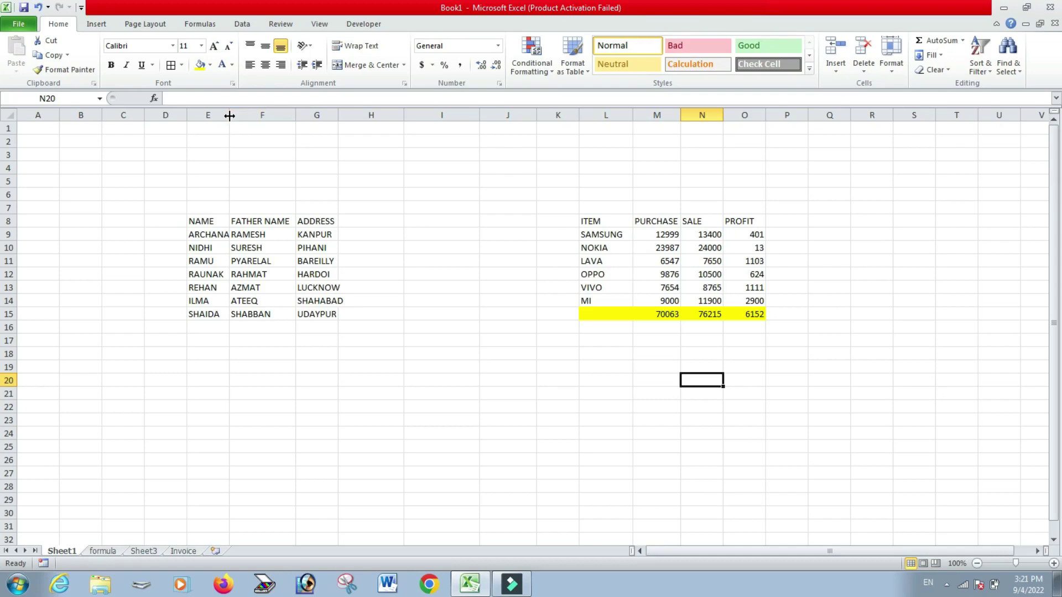
Widen columns E and G so the names and addresses fit.
left_click_drag(229, 116, 241, 116)
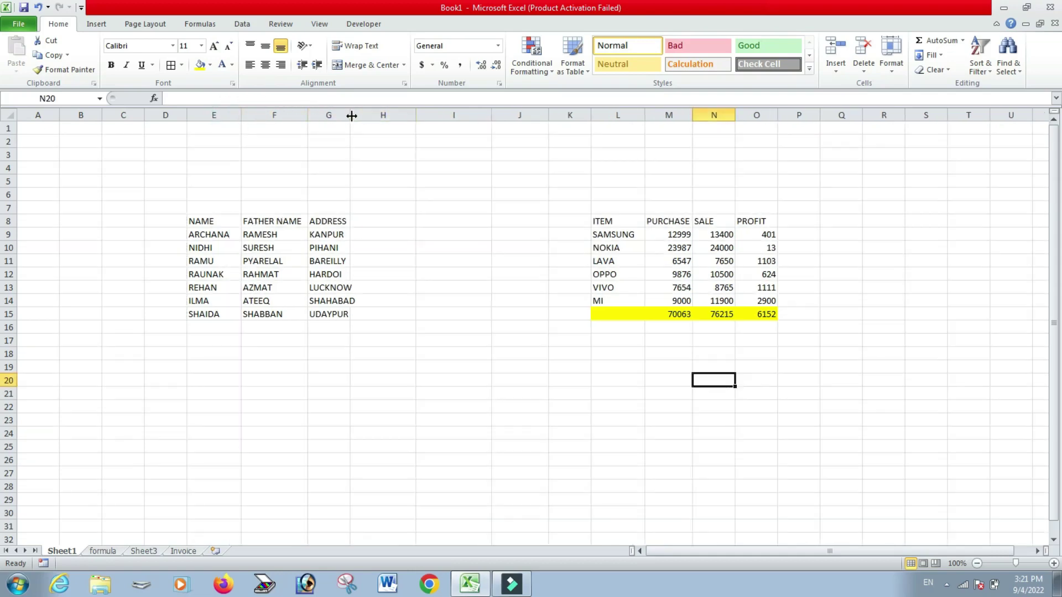
left_click_drag(350, 115, 367, 127)
left_click(416, 215)
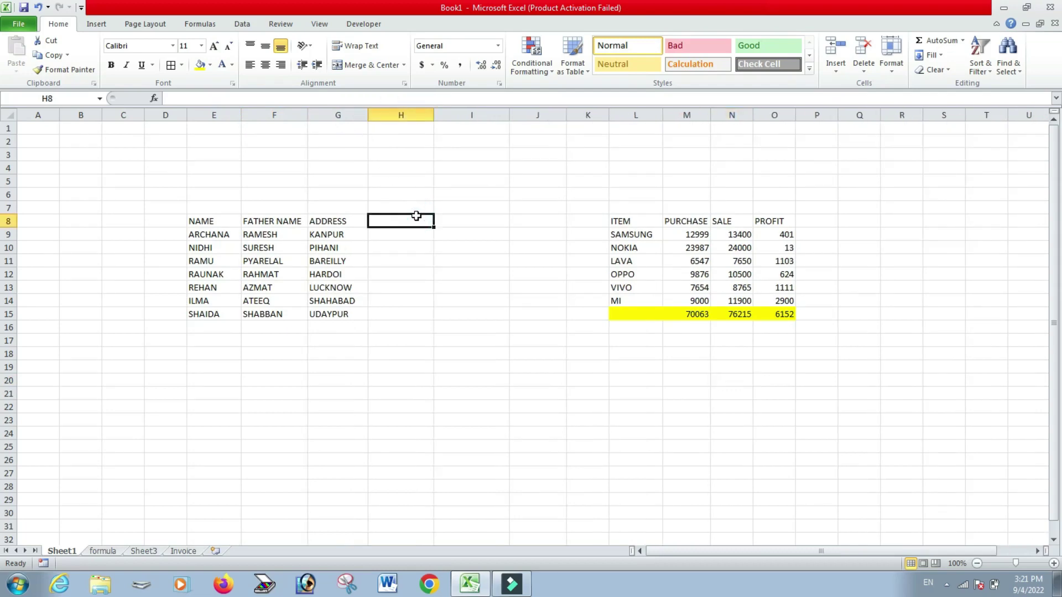
Enter =LOWER(E8) in H8 and fill it down to H15.
type("=")
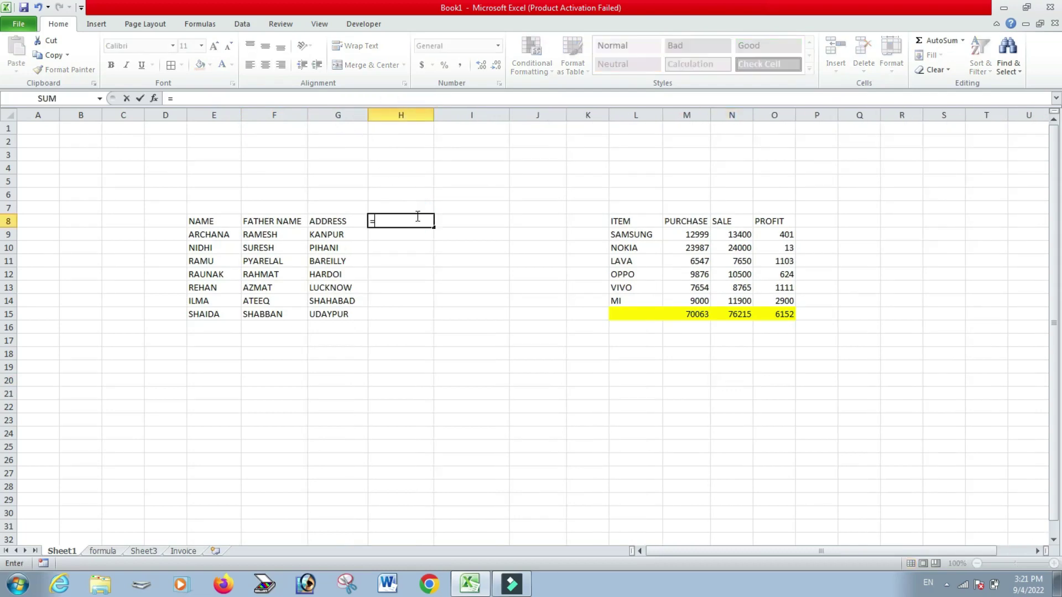
type("l")
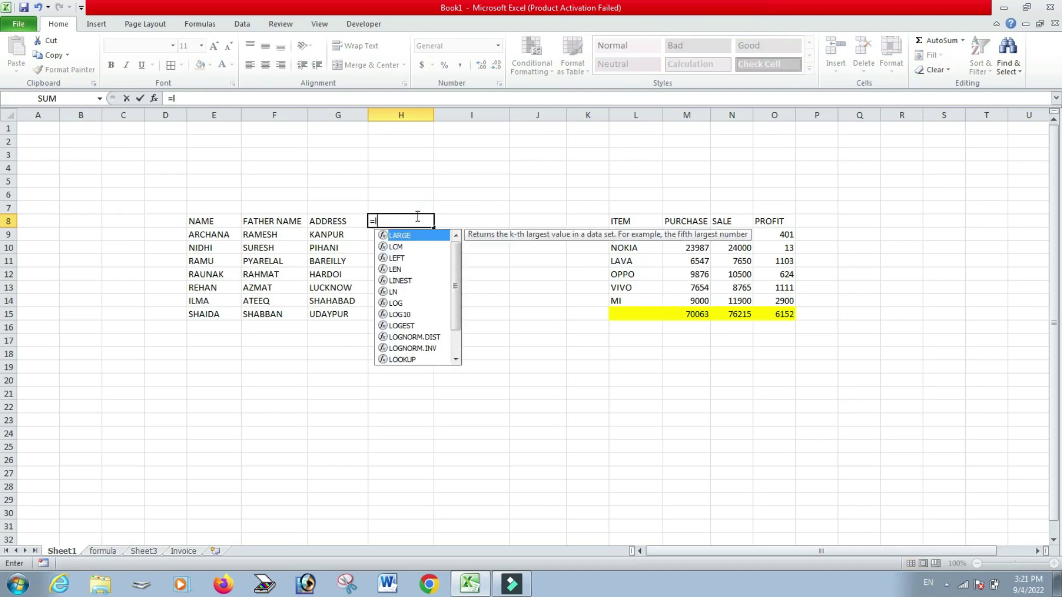
type("ower")
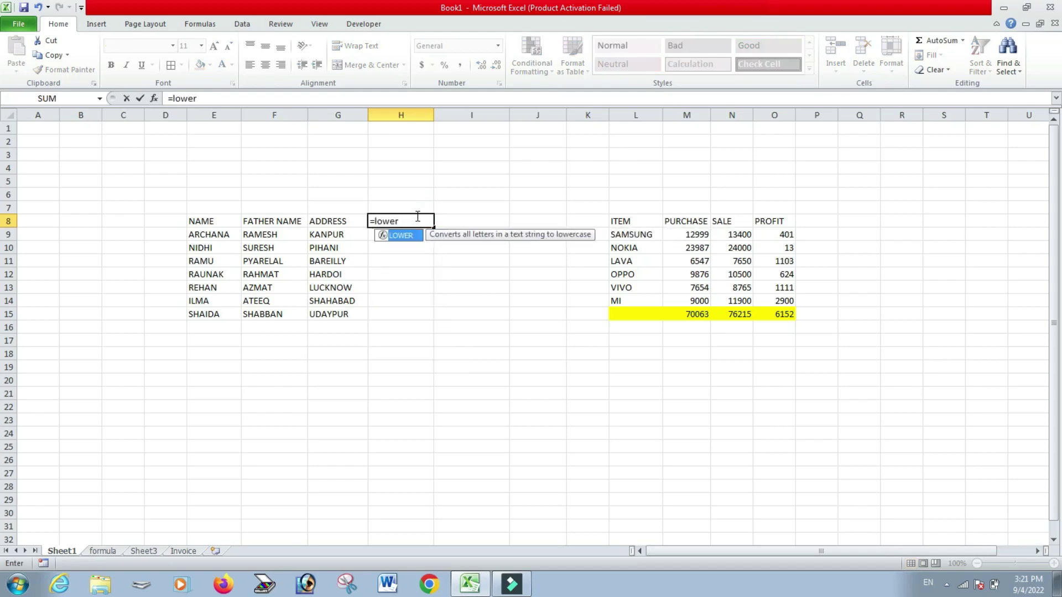
type("(")
left_click(206, 221)
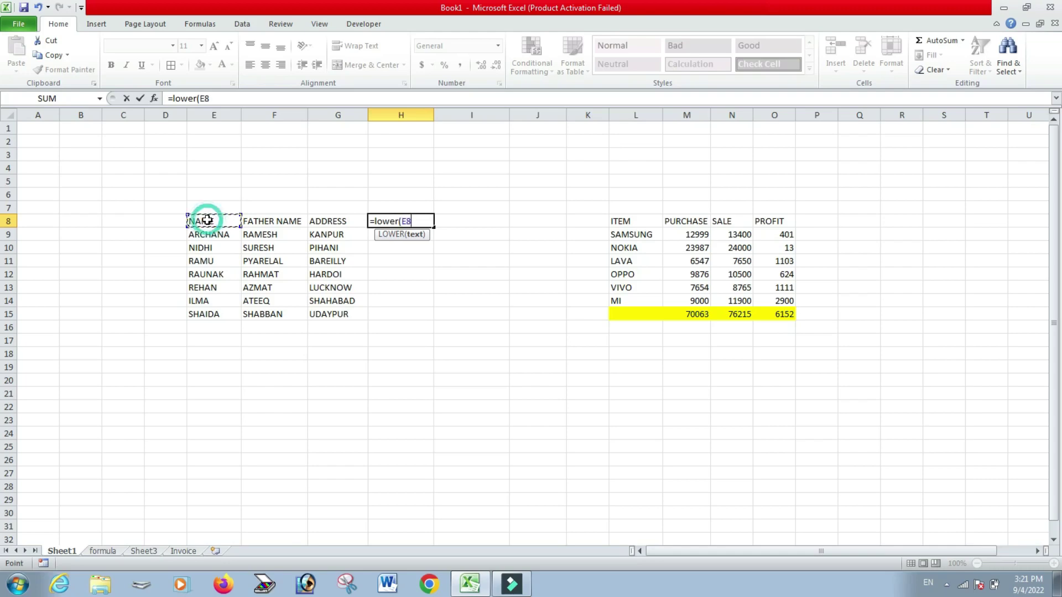
key("Return")
left_click(377, 219)
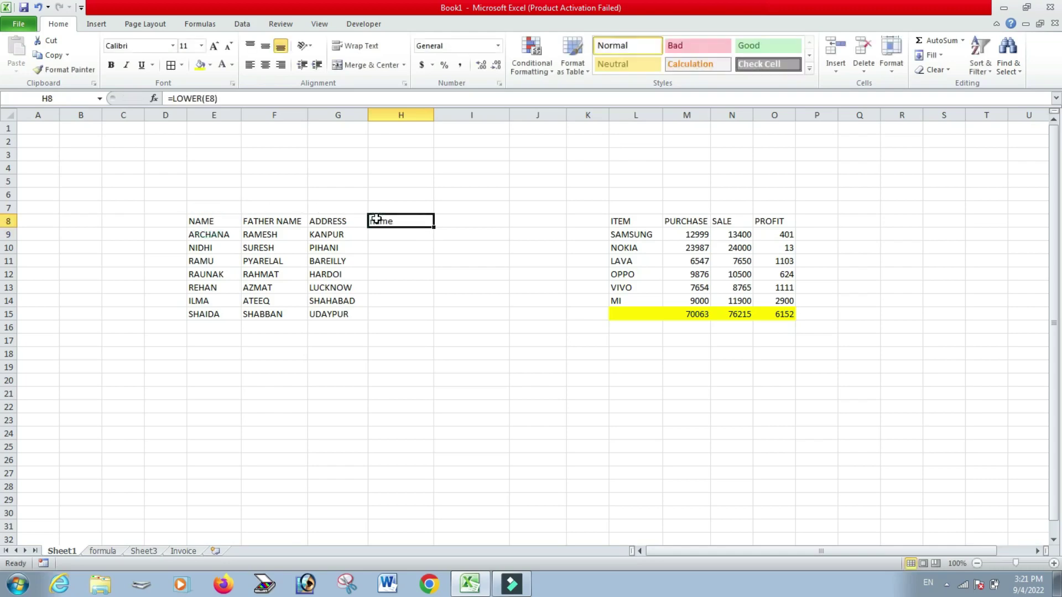
left_click_drag(435, 228, 436, 316)
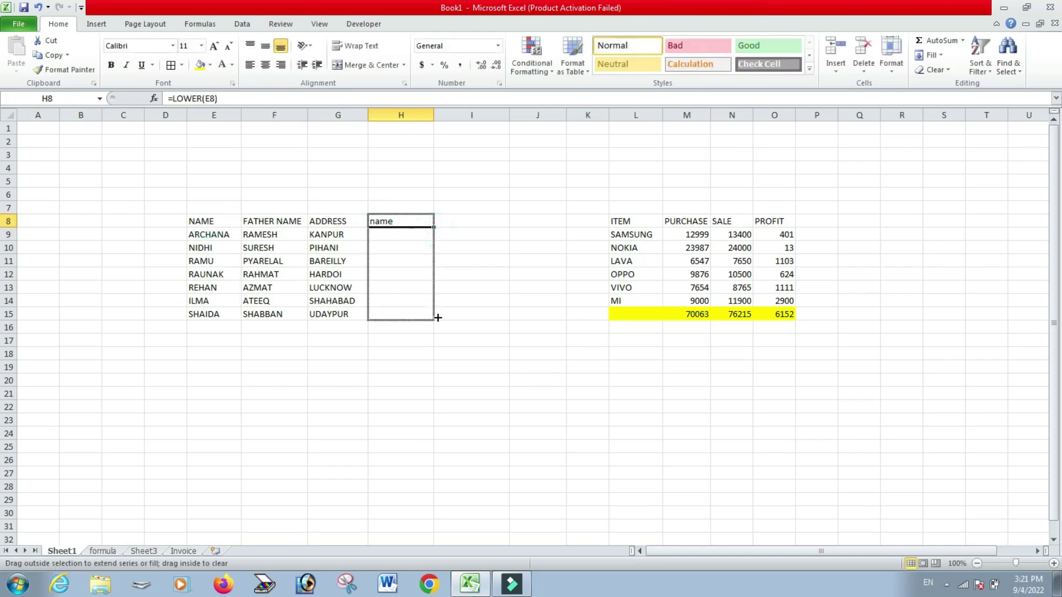
left_click(495, 275)
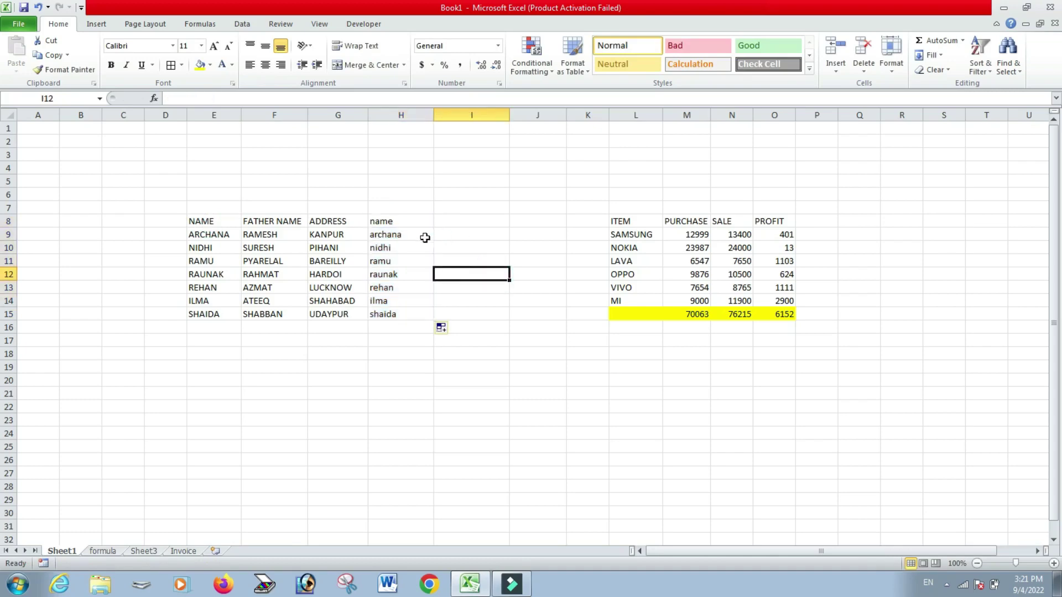
left_click(450, 221)
Enter =LOWER(F8) in I8 for the lowercase father name heading.
type("=")
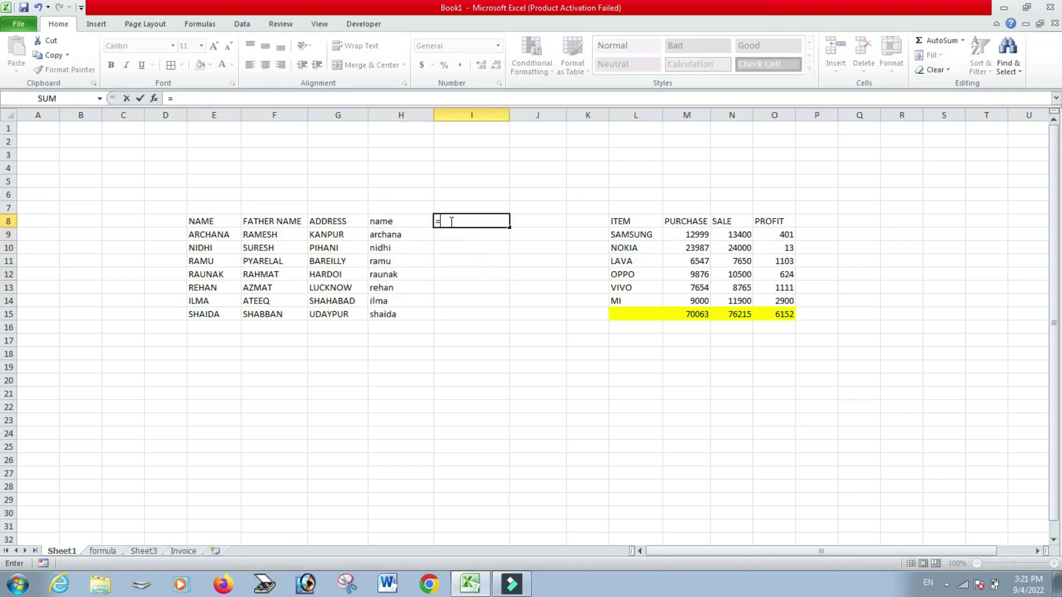
left_click(280, 225)
key("Return")
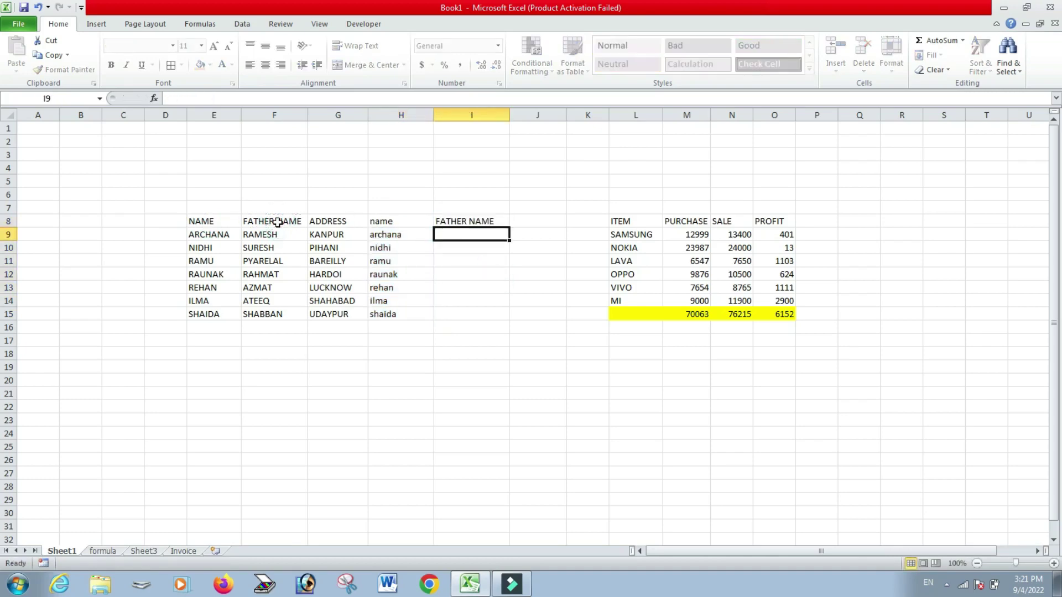
left_click(453, 221)
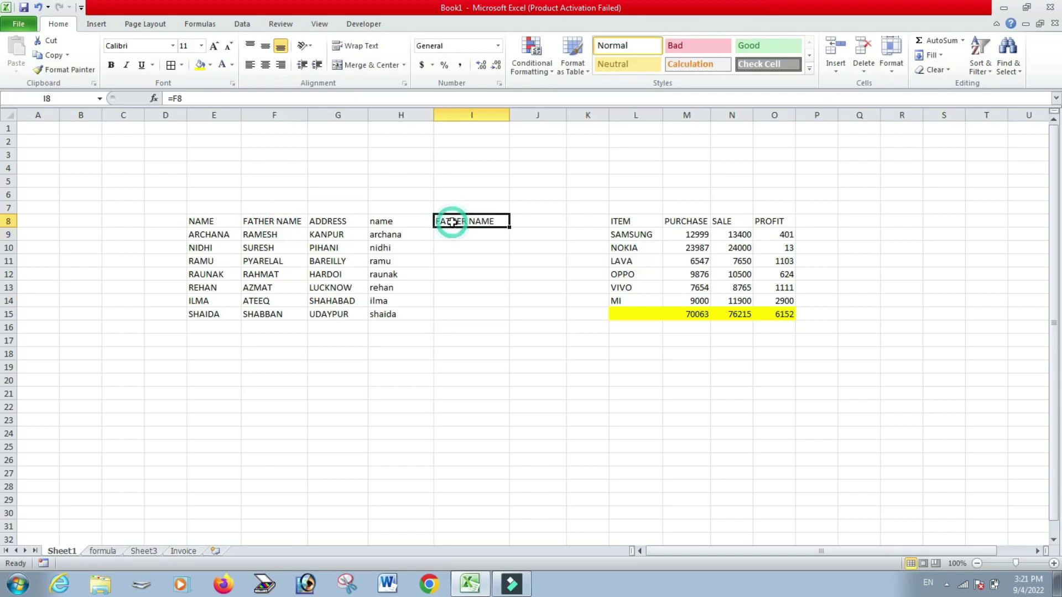
type("=")
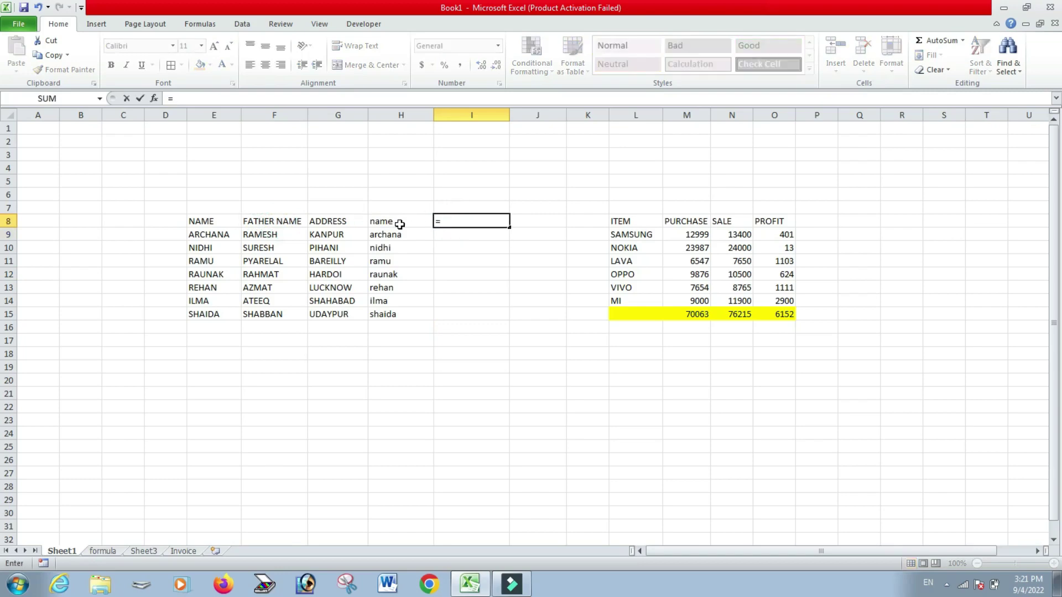
type("lower")
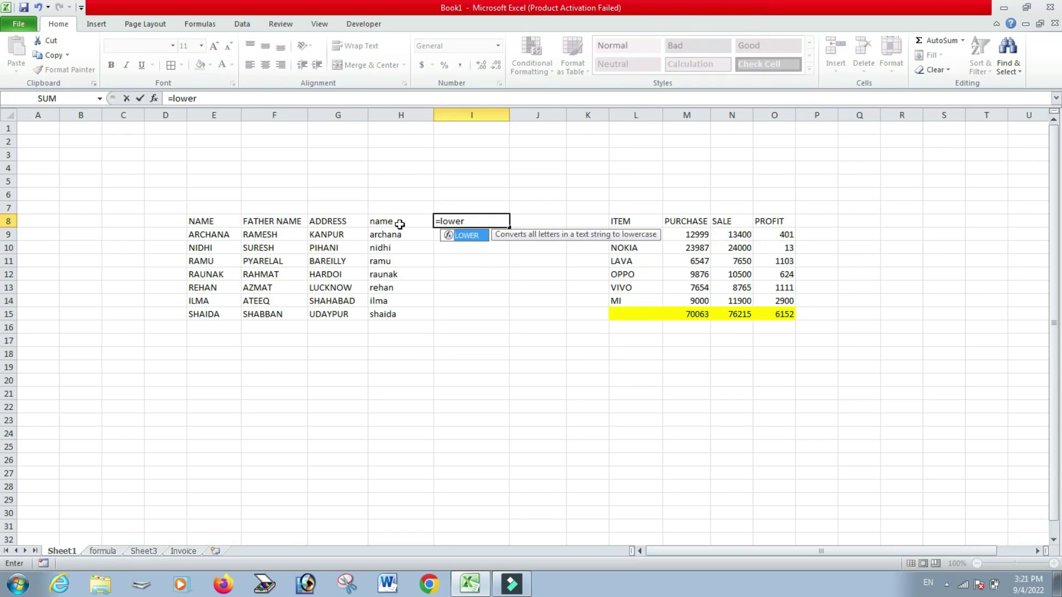
type("(")
left_click(290, 222)
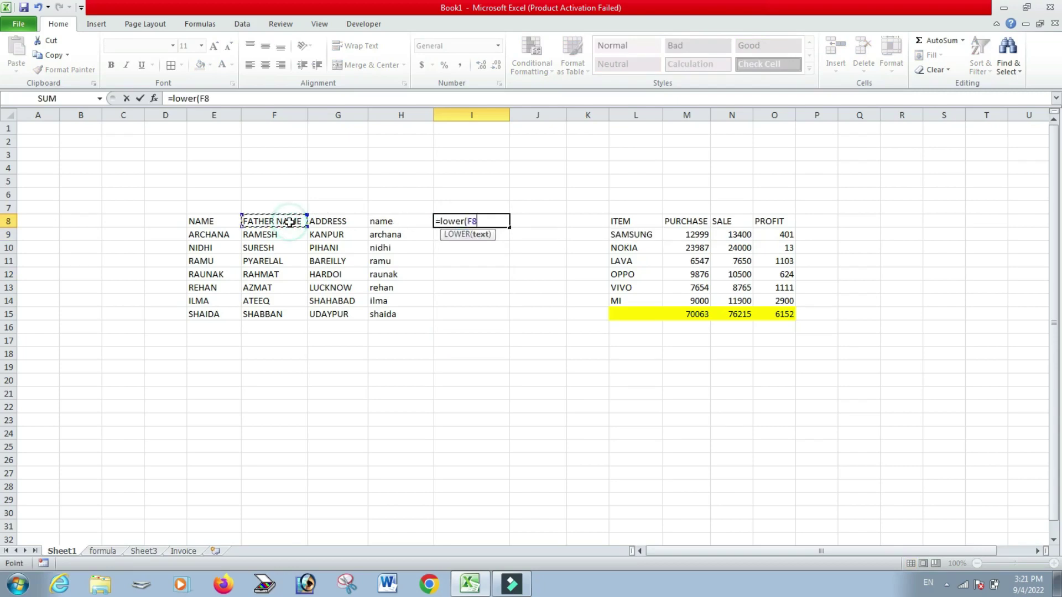
key("Return")
Enter =LOWER(G8) in J8 for the lowercase address heading.
left_click(521, 221)
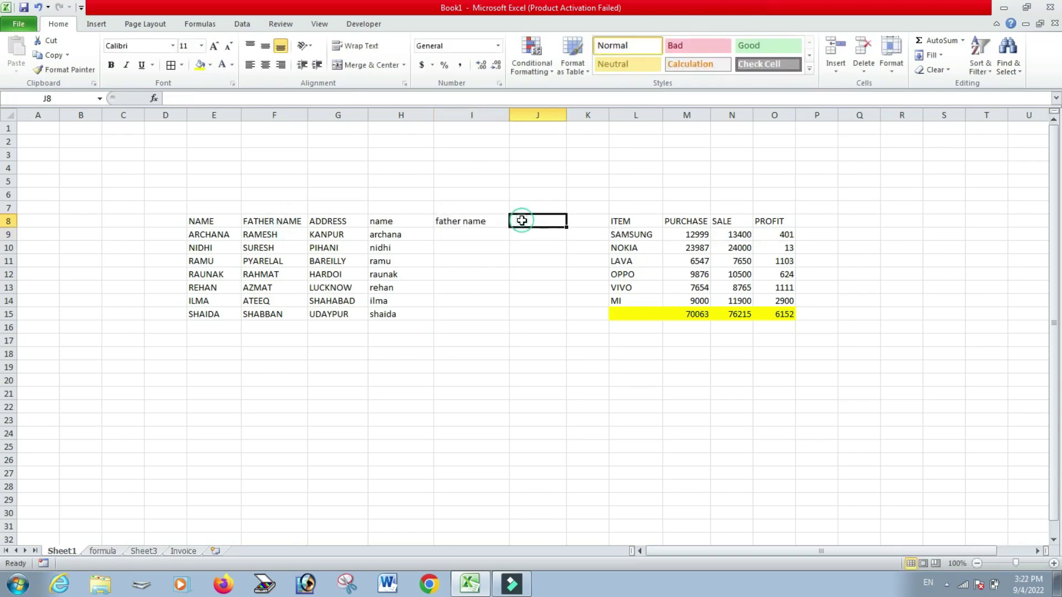
type("=lo")
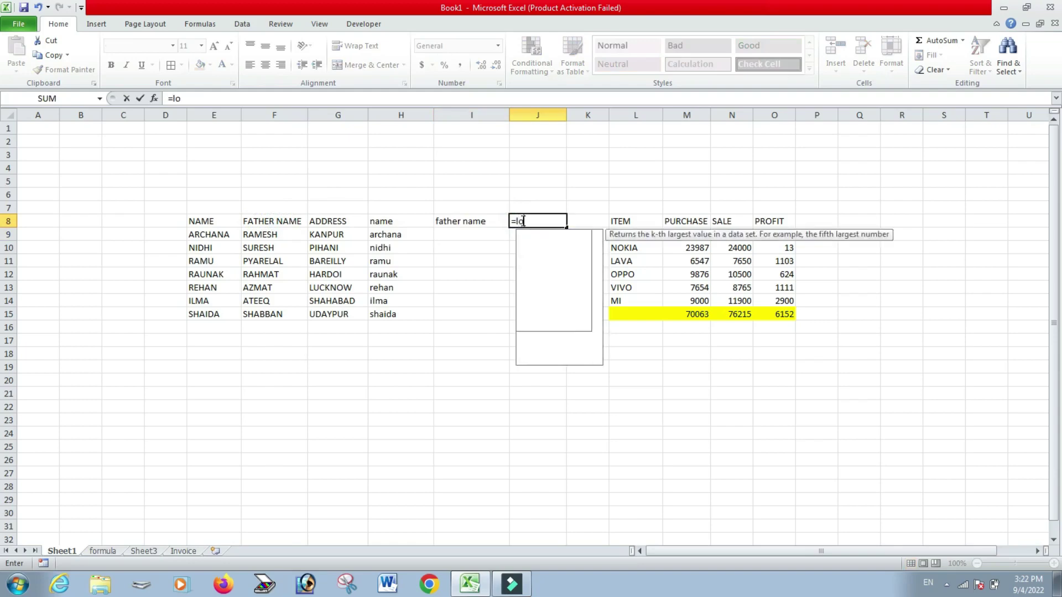
type("wer(")
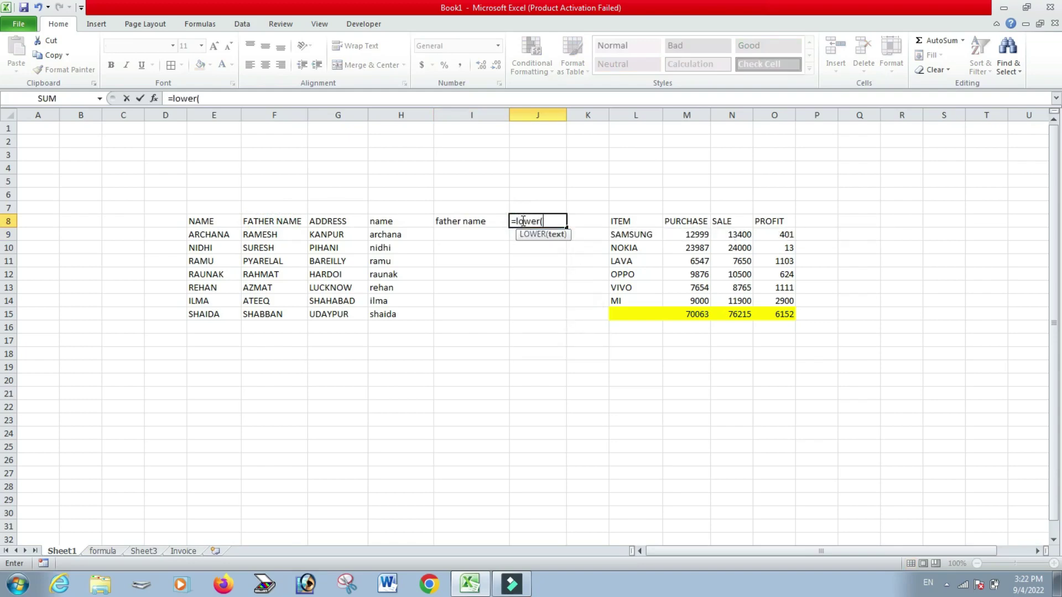
left_click(341, 221)
key("Return")
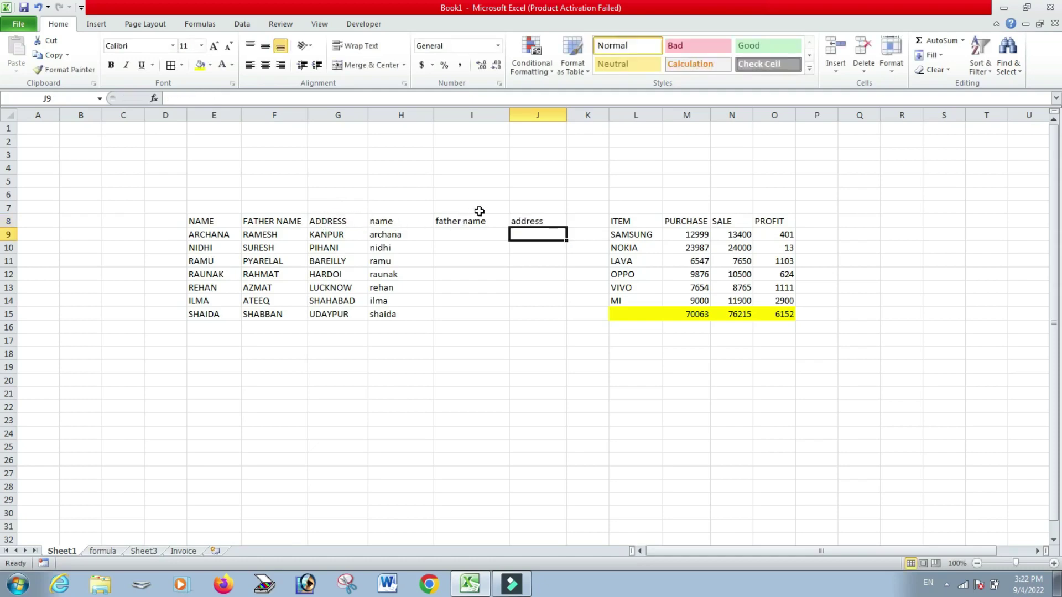
Fill lowercase father names and addresses down to row 15, then select H8:J15.
left_click(479, 221)
double_click(511, 229)
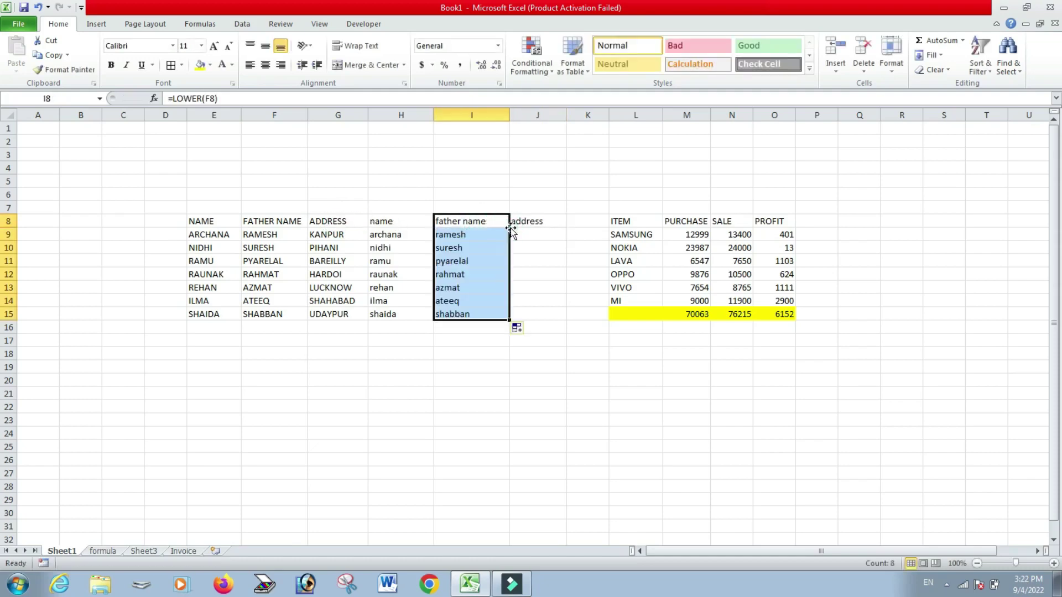
left_click(521, 223)
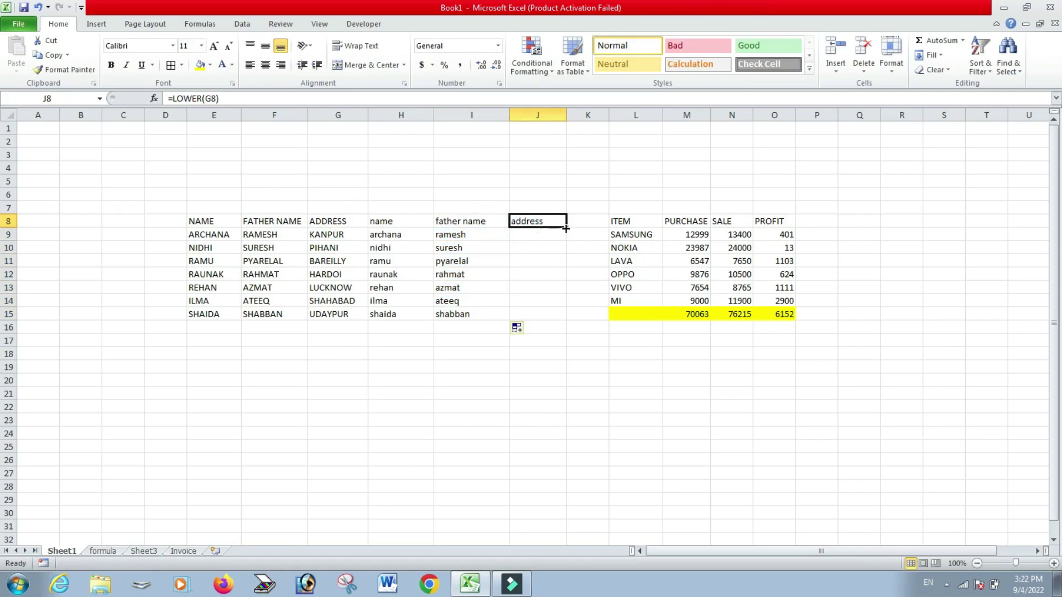
double_click(565, 227)
left_click(501, 383)
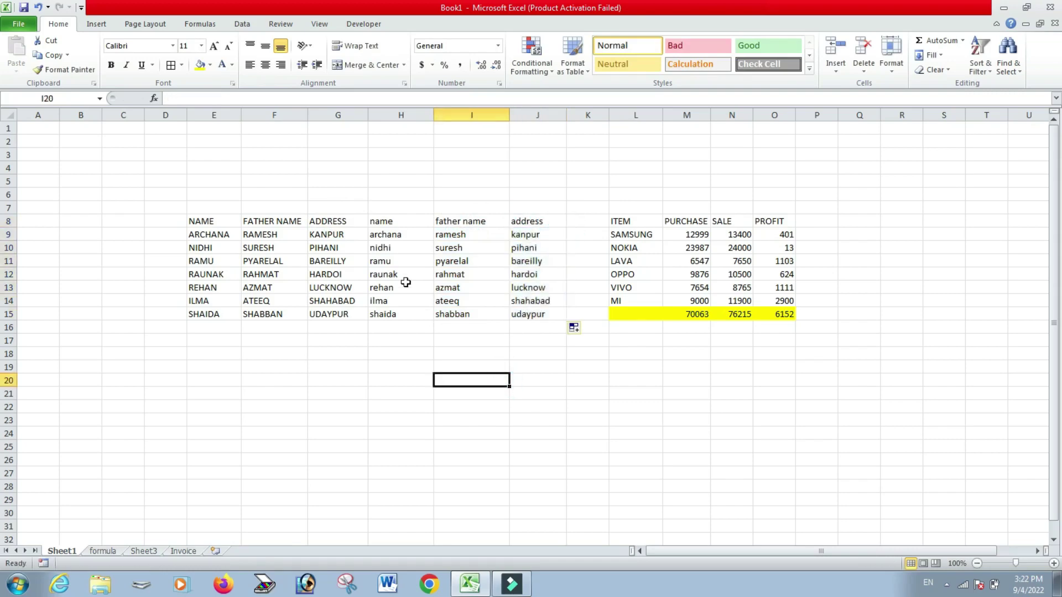
left_click_drag(396, 222, 530, 313)
Copy the lowercase helper table and paste it as values over the original table at E8.
key("ctrl+c")
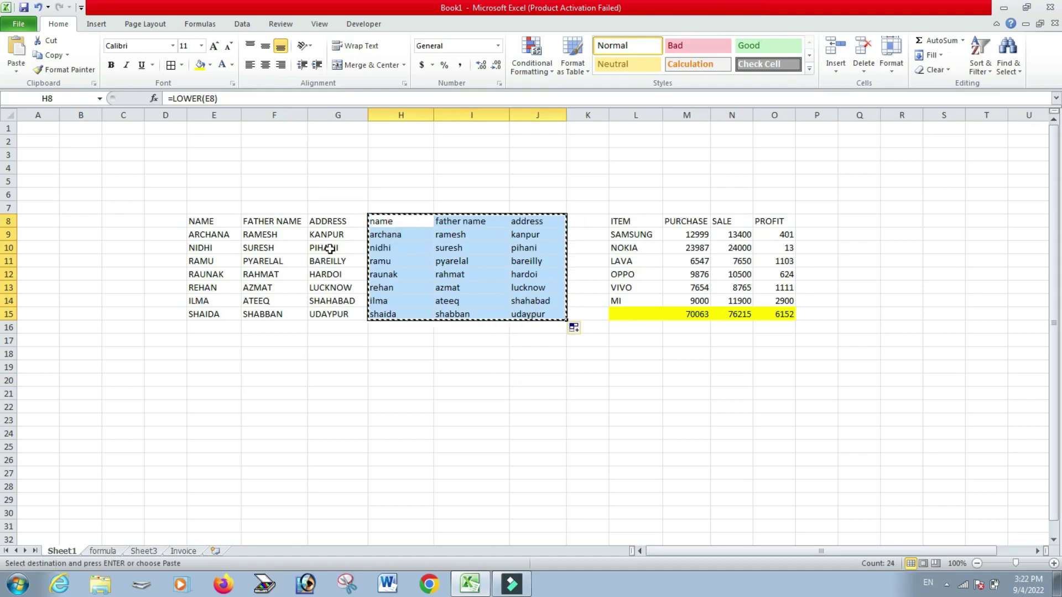
left_click(208, 216)
right_click(208, 216)
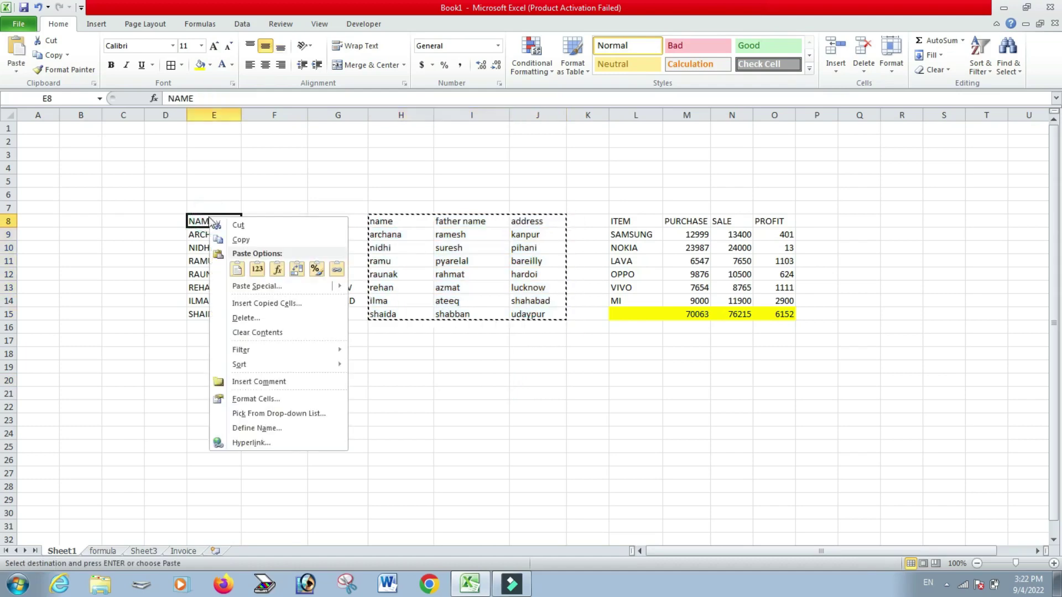
left_click(259, 292)
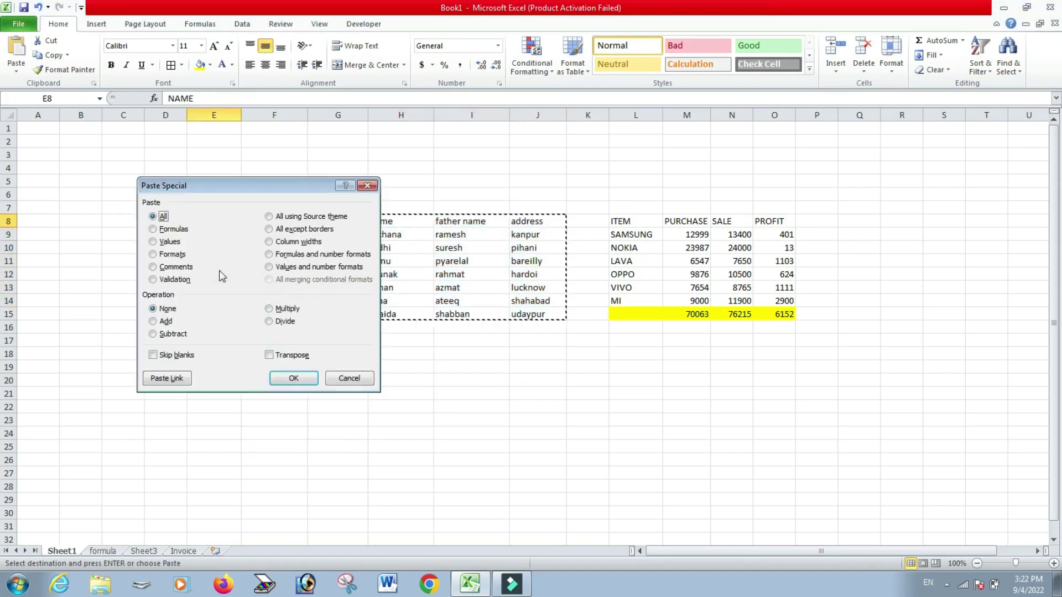
left_click(153, 241)
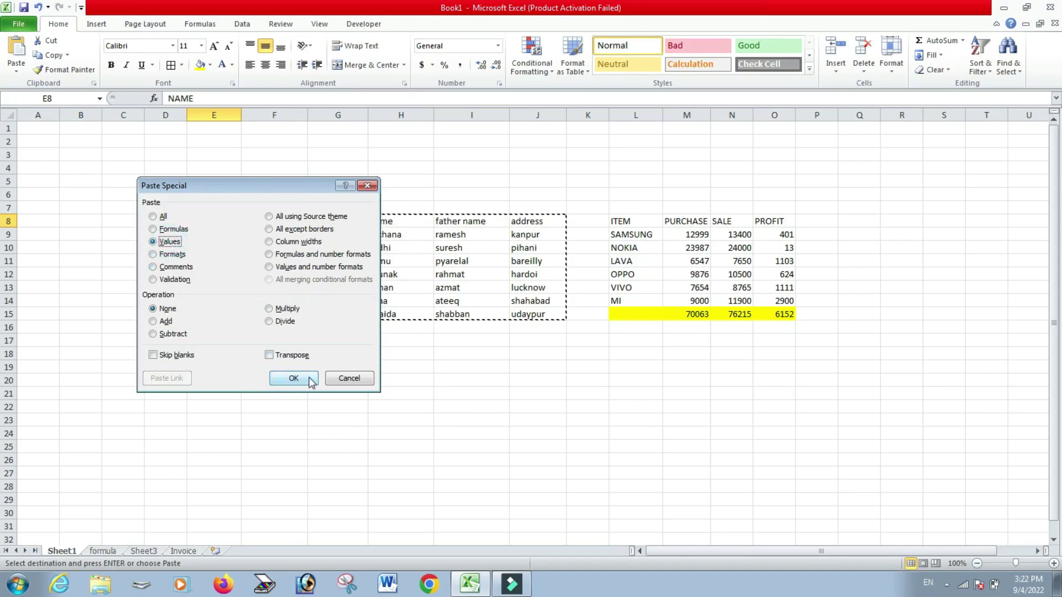
left_click(294, 378)
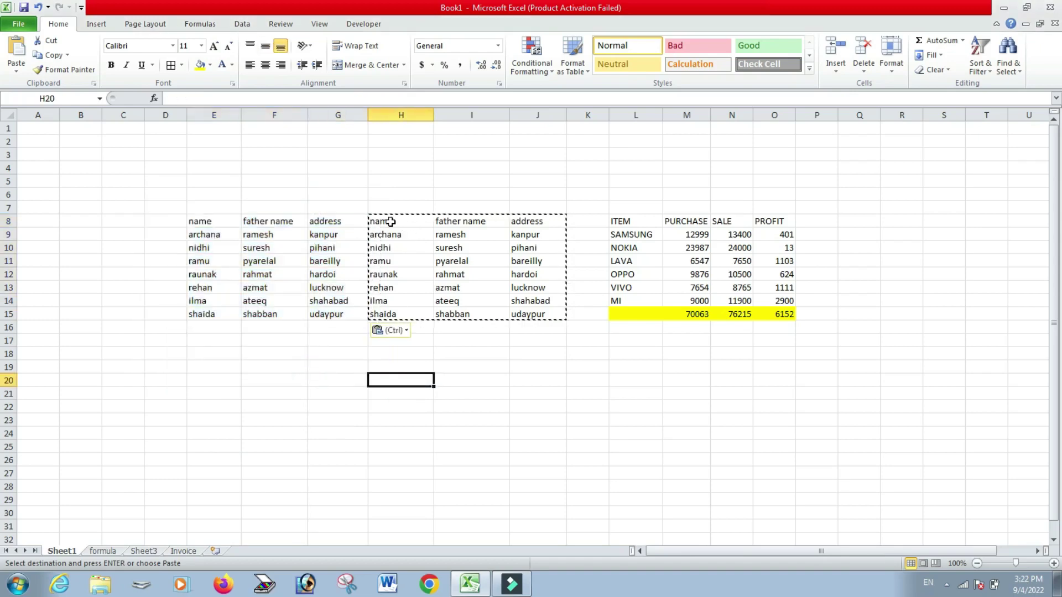
Clear the helper columns H8:J15.
mouse_move(390, 221)
left_mouse_down()
mouse_move(481, 266)
mouse_move(525, 311)
left_mouse_up()
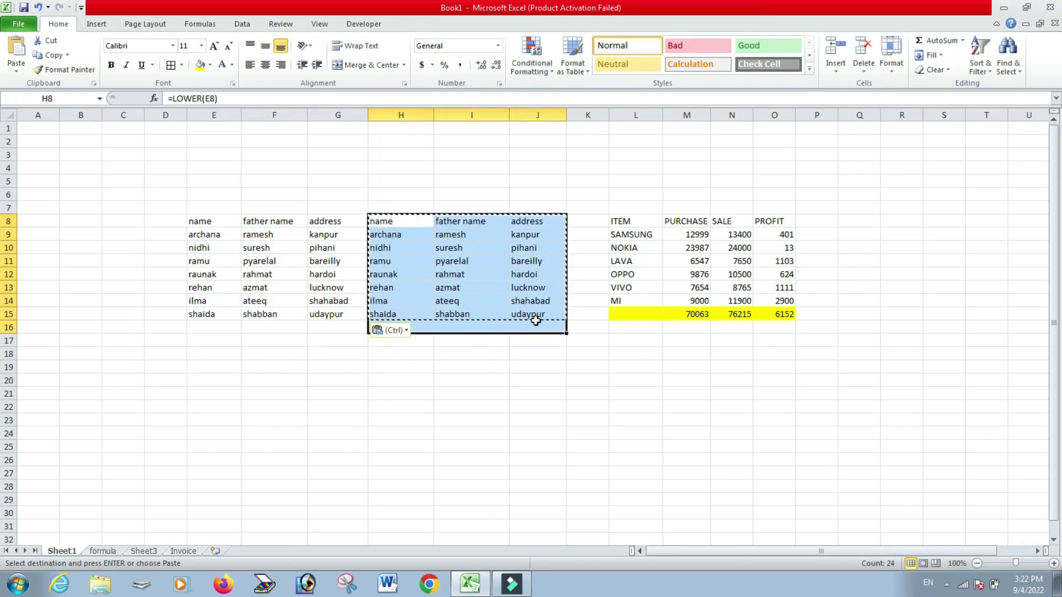
key("Delete")
left_click(528, 404)
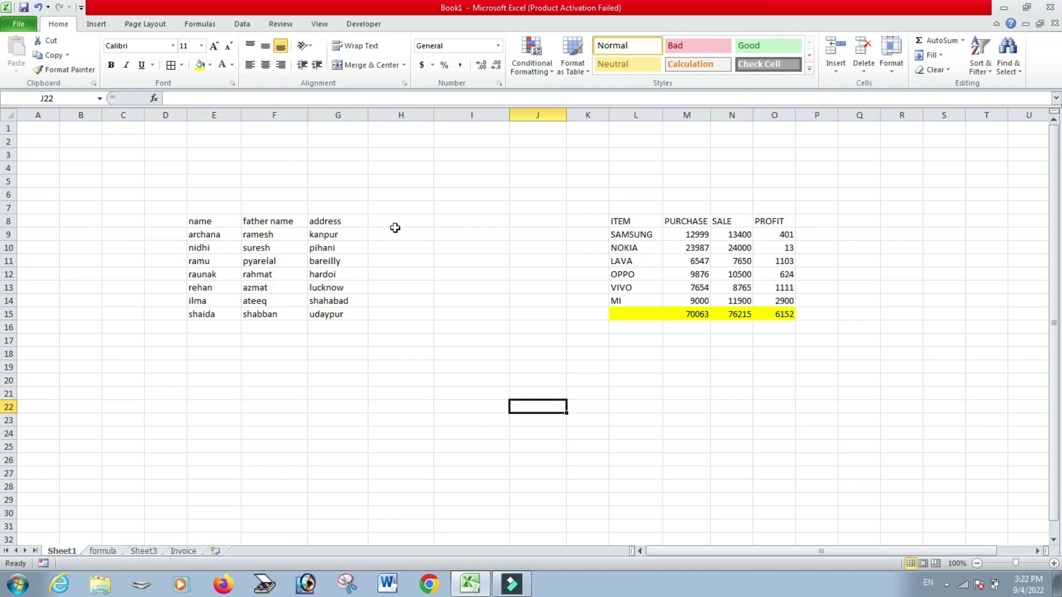
Insert a blank row 9 below the table headings.
left_click(397, 218)
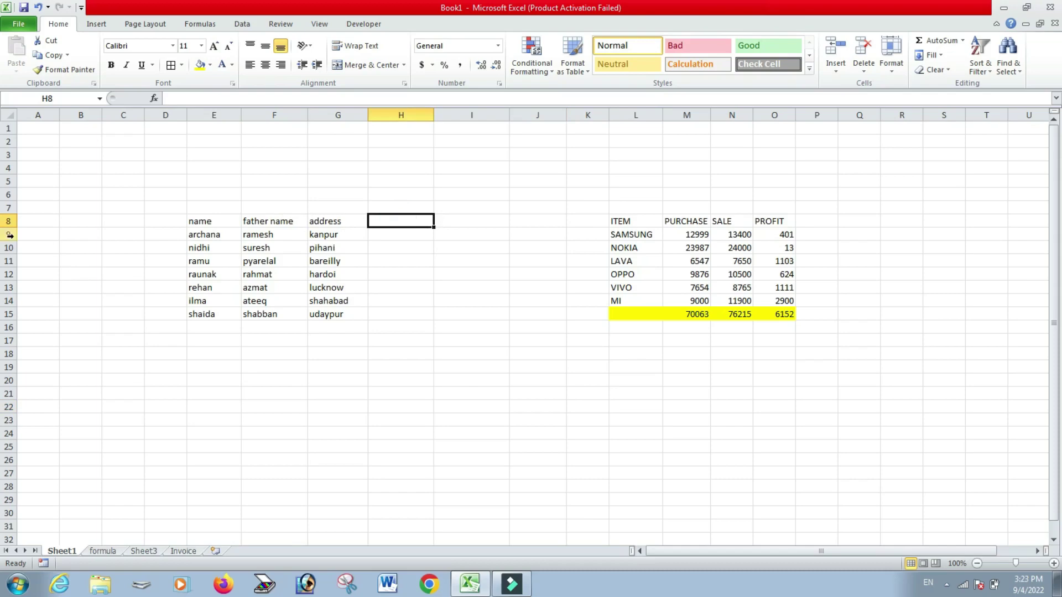
left_click(11, 237)
right_click(11, 237)
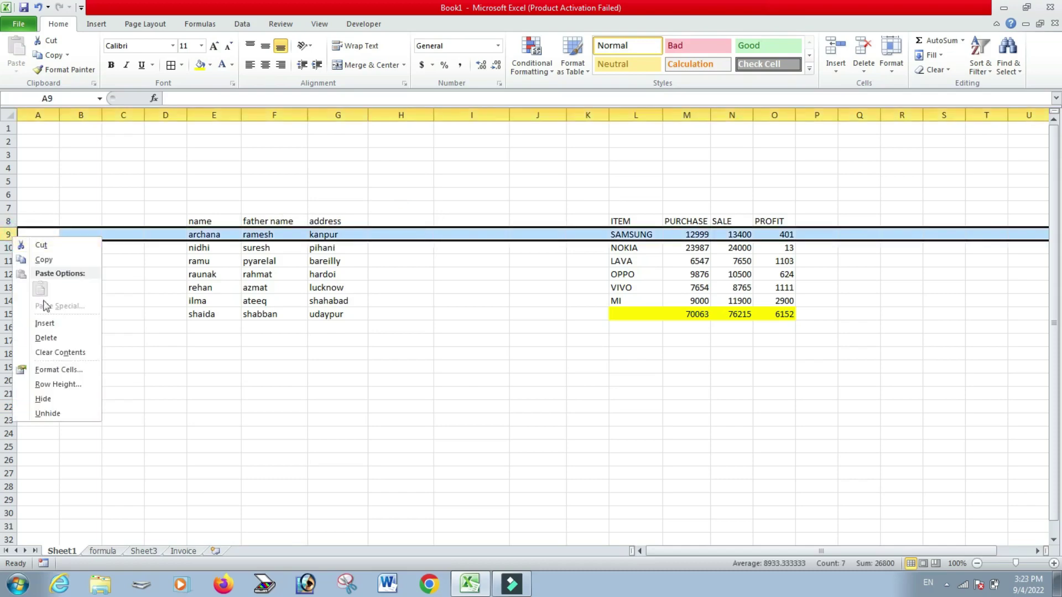
left_click(44, 324)
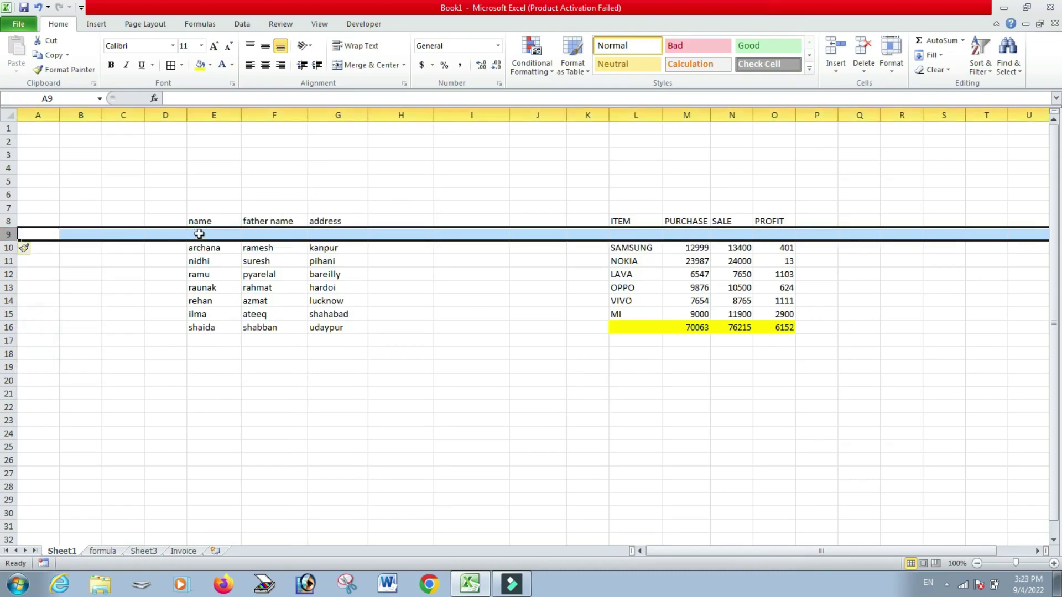
Enter =UPPER(E8) in E9 and fill it across to G9 for all three headings.
left_click(203, 234)
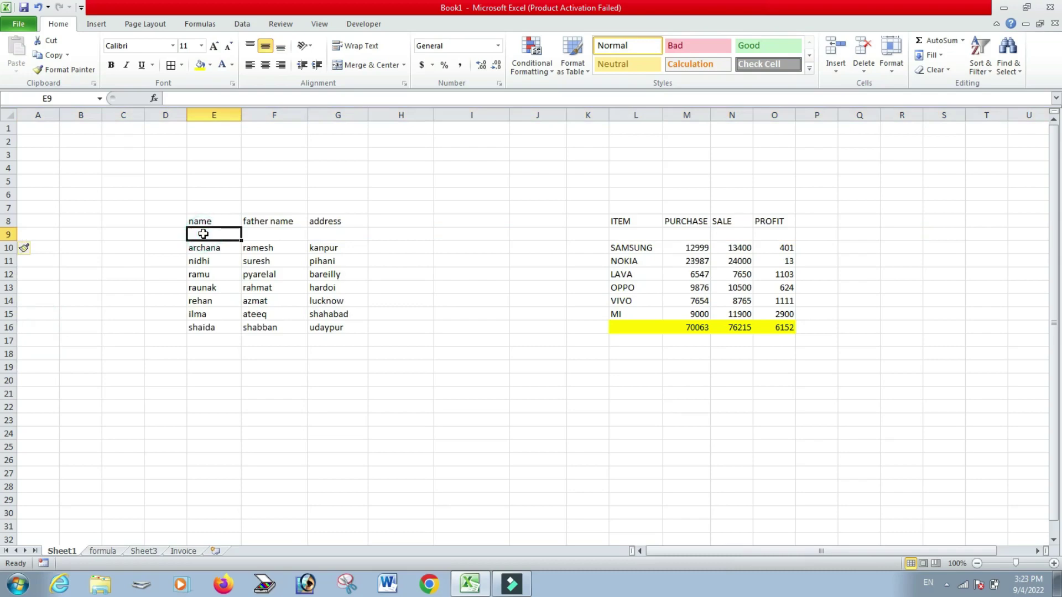
type("=uo")
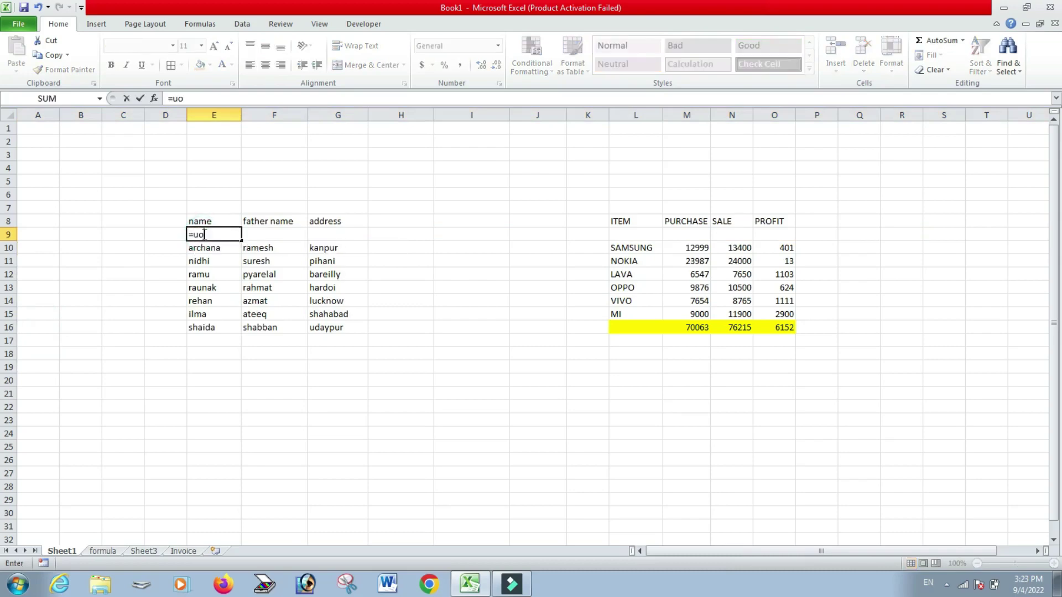
key("BackSpace")
type("pper")
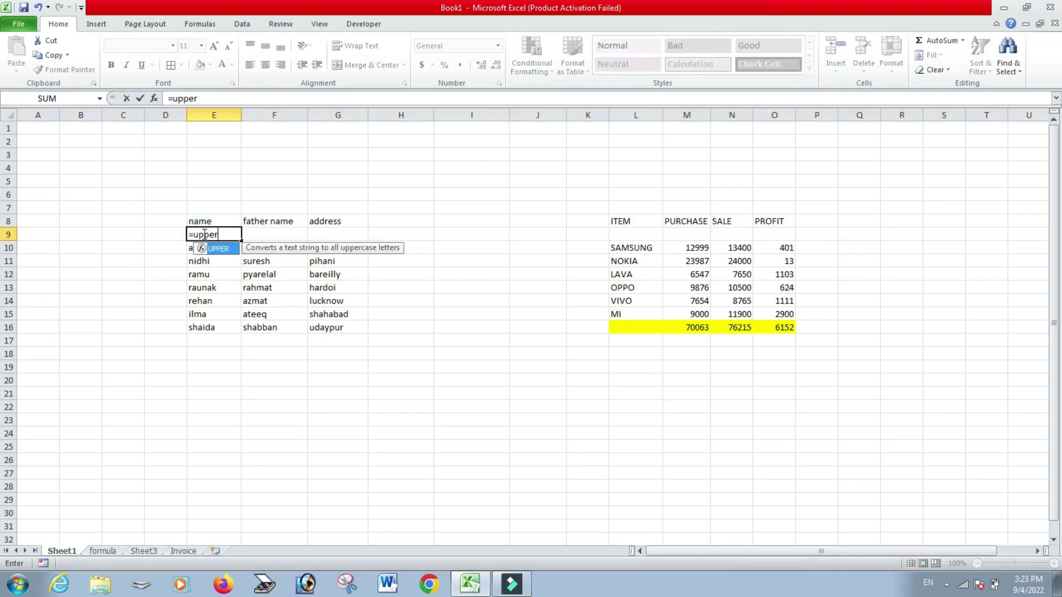
type("(")
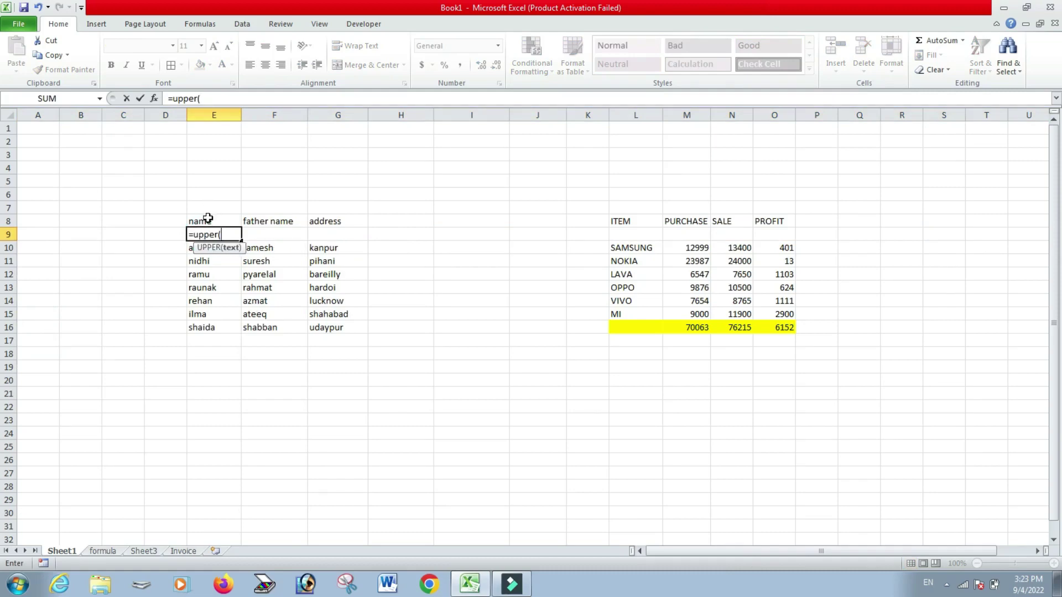
left_click(207, 219)
key("Return")
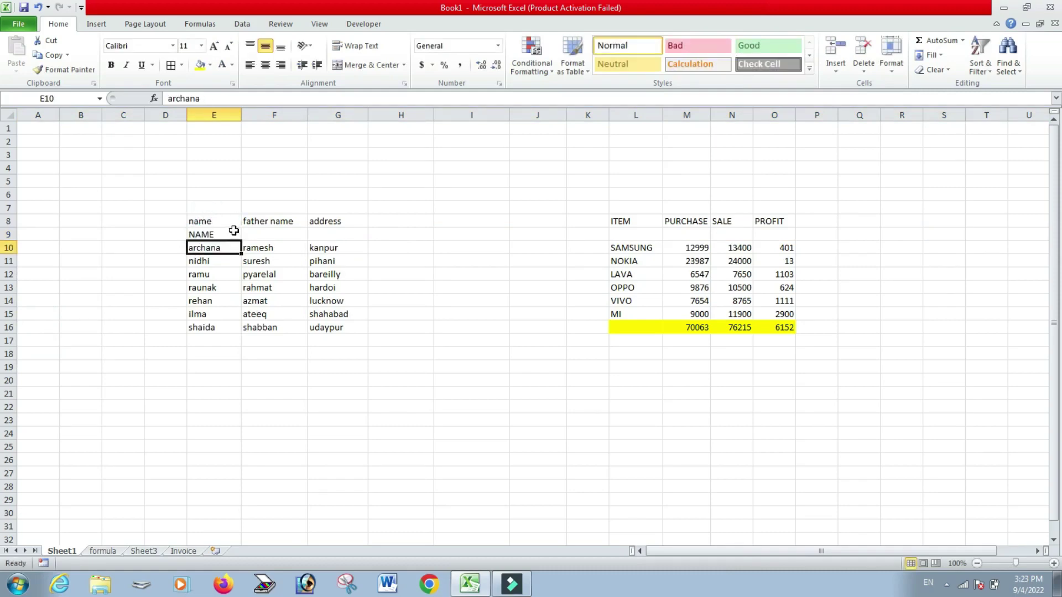
left_click(233, 231)
left_click_drag(243, 241, 338, 236)
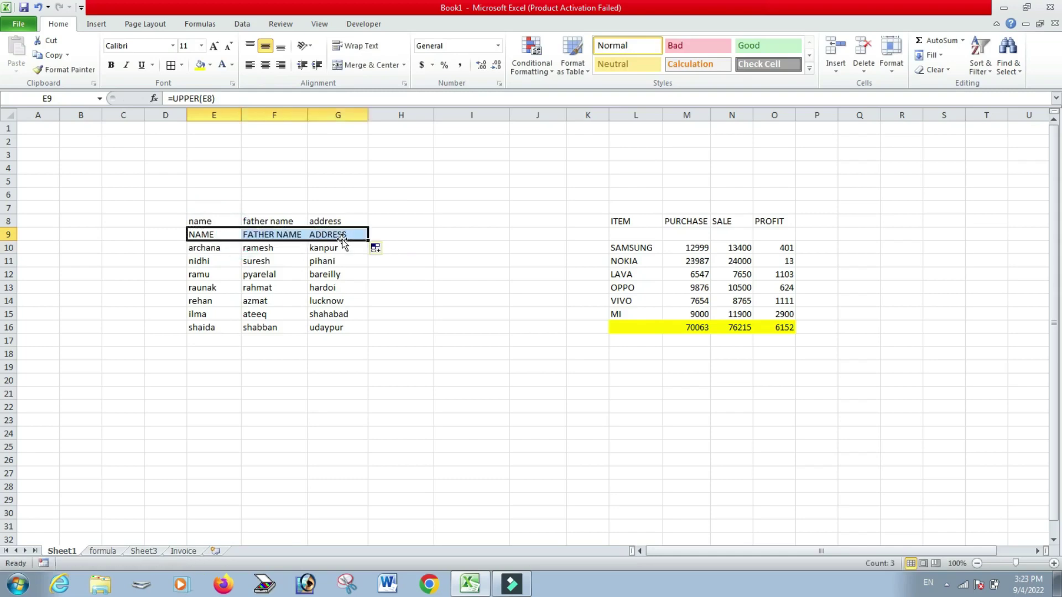
Copy the uppercase headings onto row 8, then undo the paste that blanked them.
key("ctrl+c")
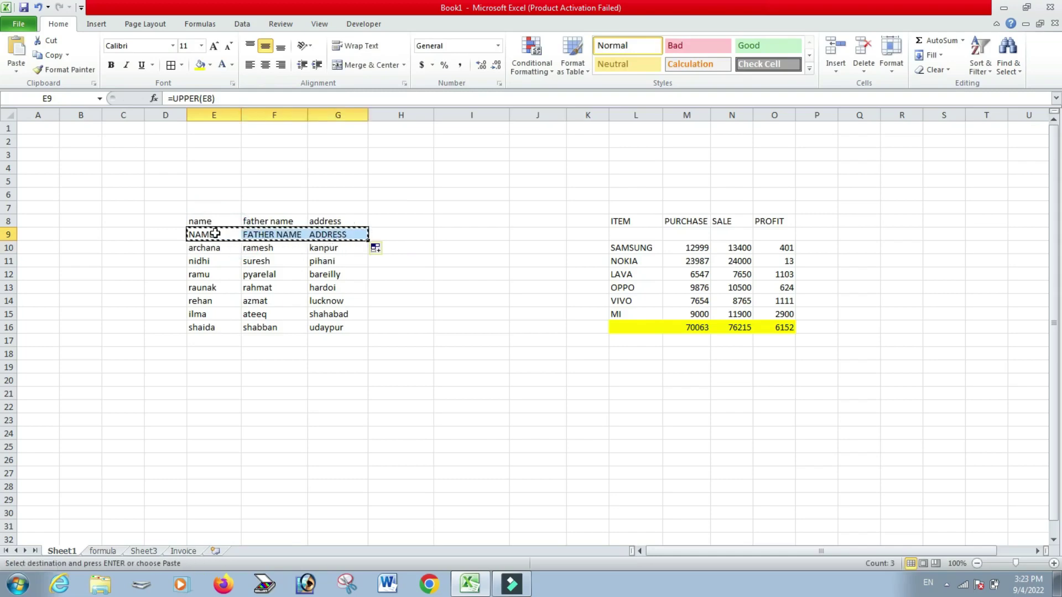
left_click(211, 221)
key("ctrl+v")
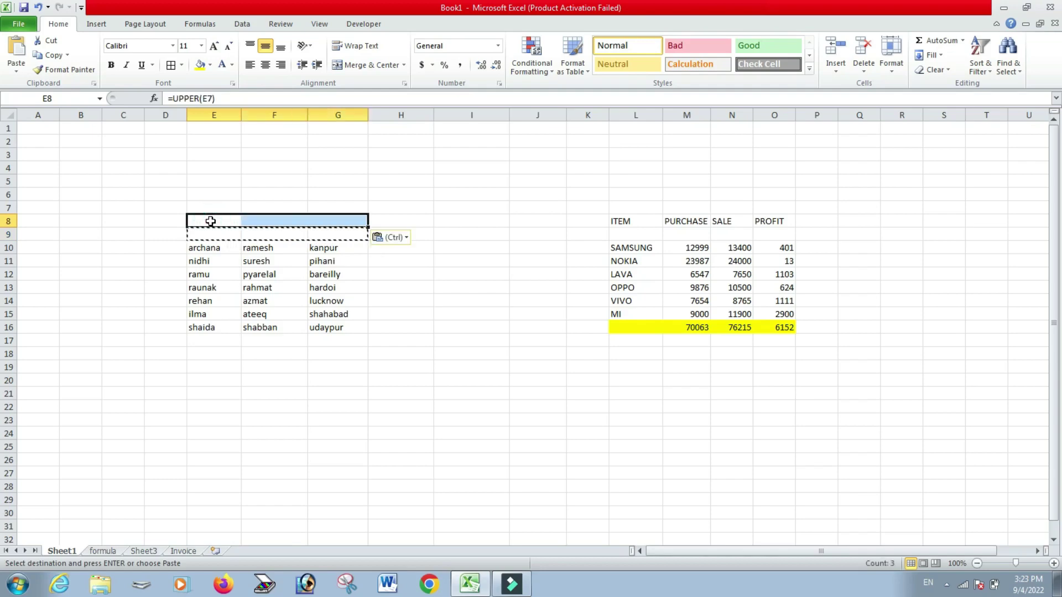
key("ctrl+z")
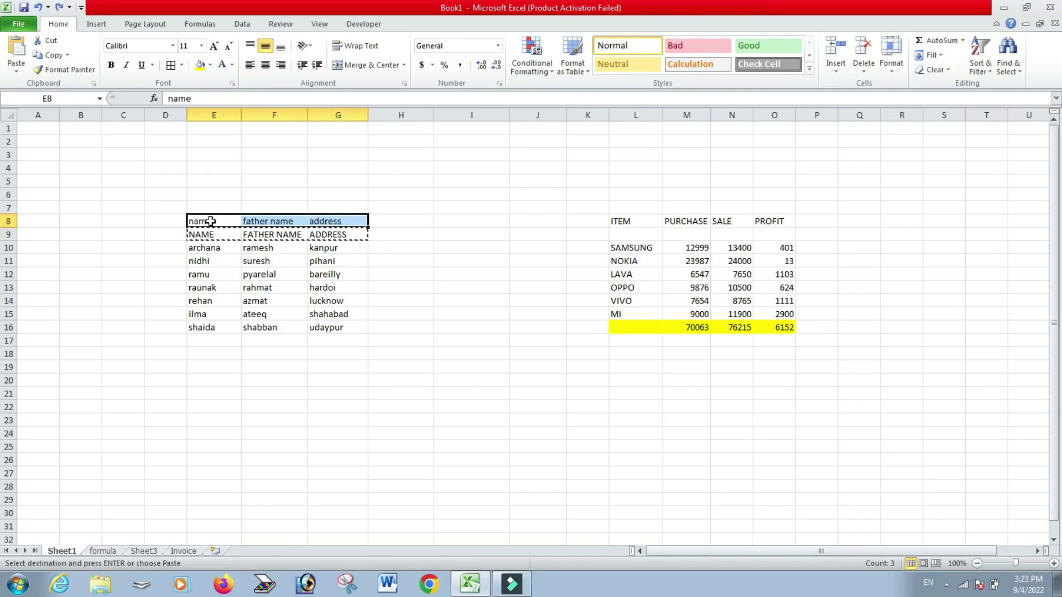
Paste the uppercase headings NAME, FATHER NAME and ADDRESS as values into row 8.
right_click(203, 223)
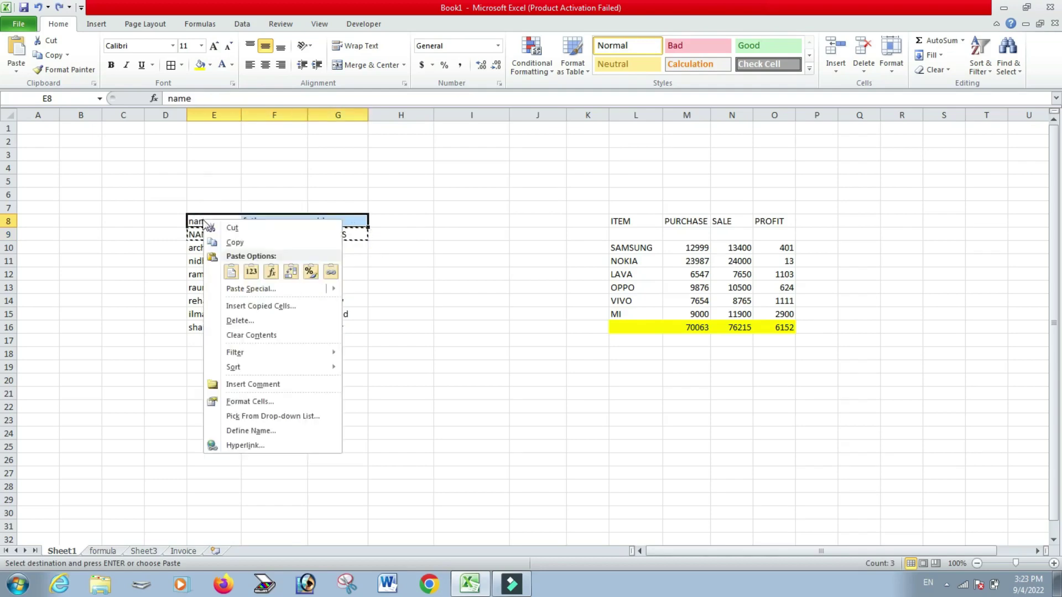
left_click(239, 289)
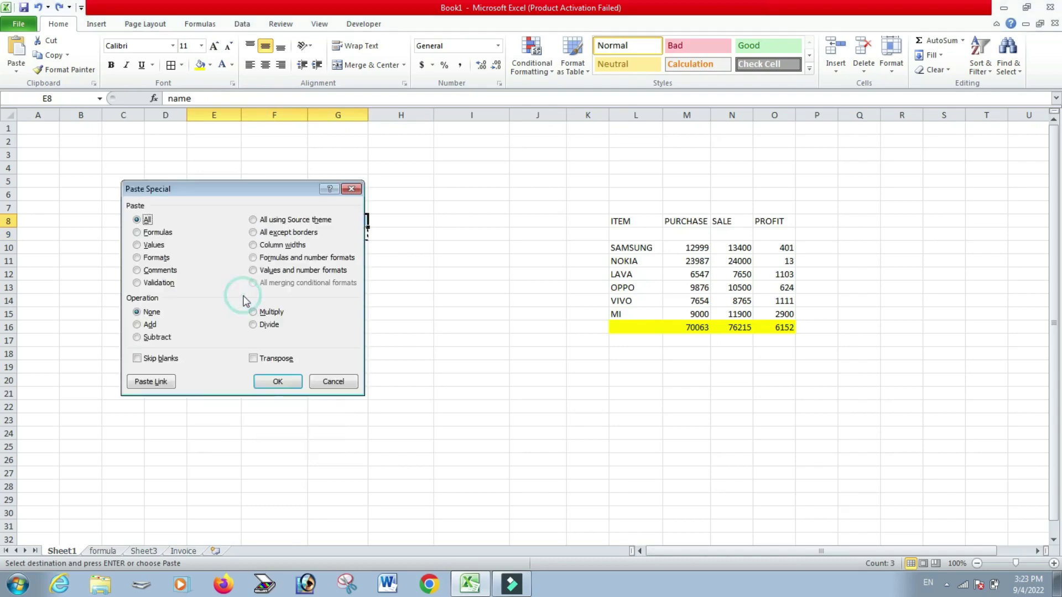
left_click(154, 247)
left_click(279, 382)
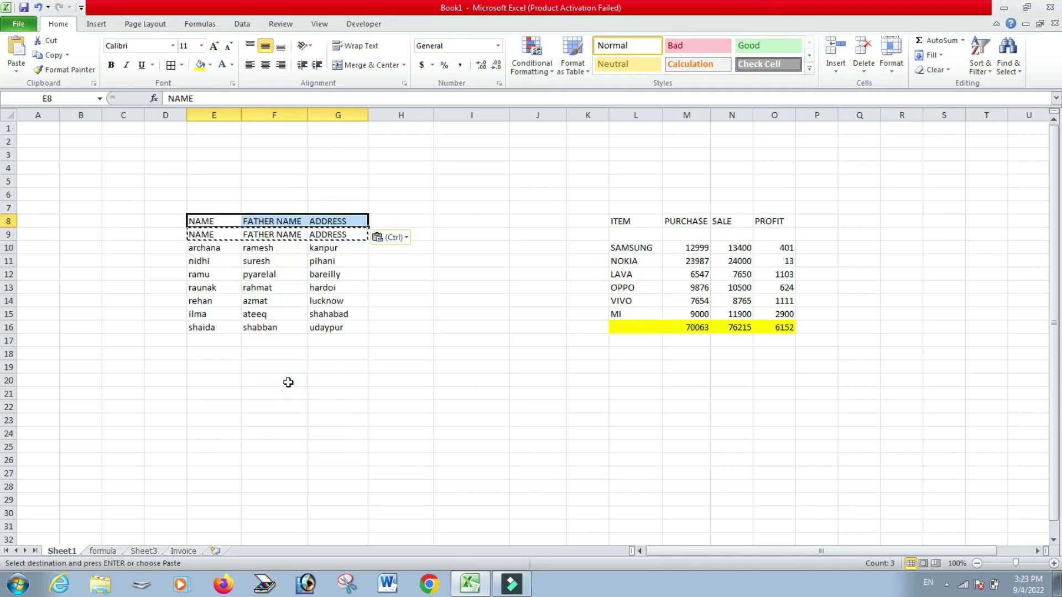
left_click(289, 331)
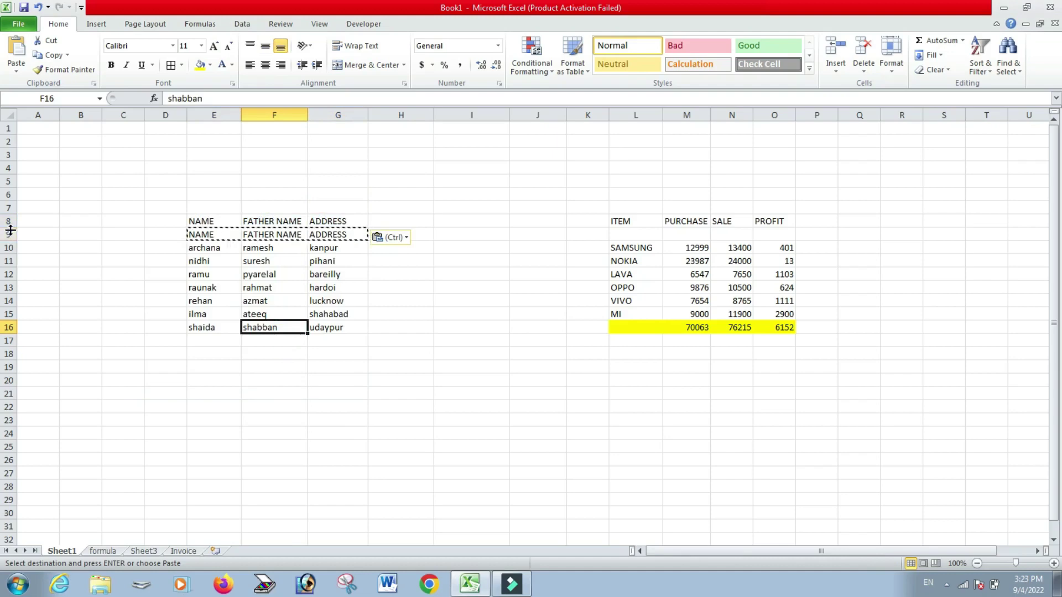
left_click(10, 230)
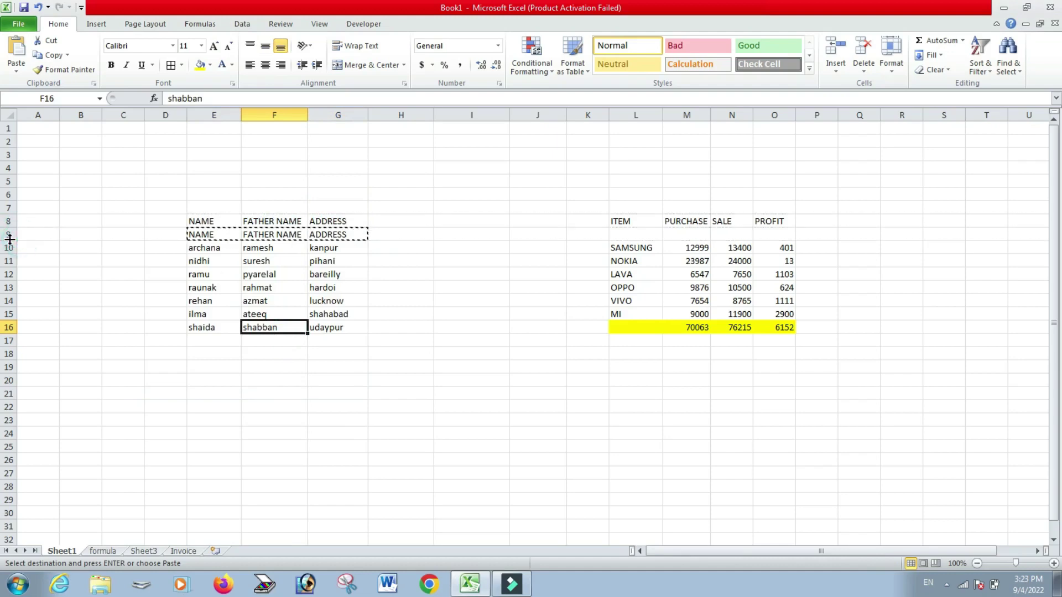
Delete the duplicate helper row 9.
left_click(8, 236)
right_click(8, 235)
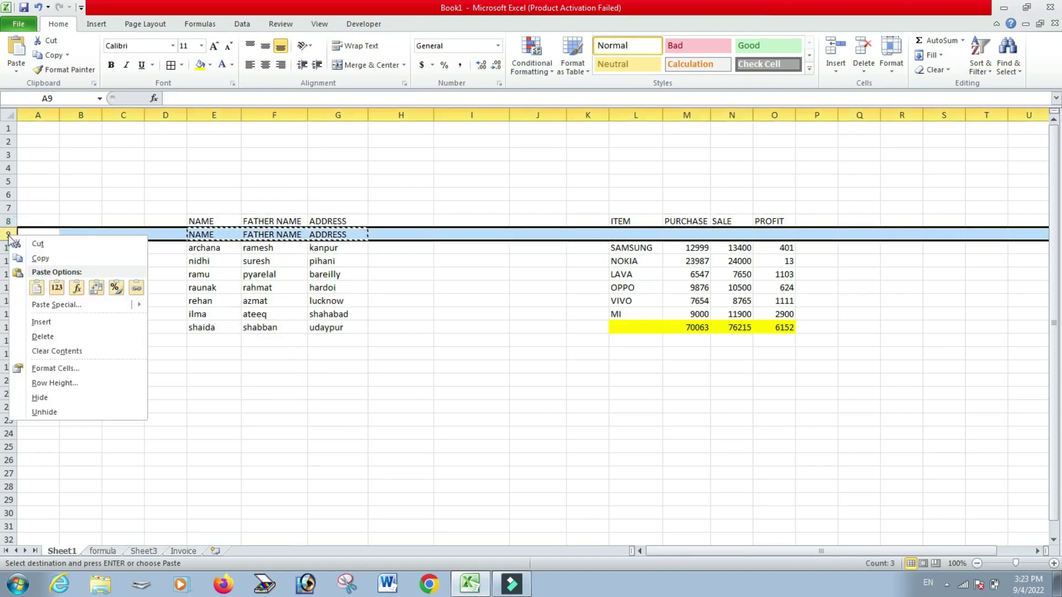
left_click(56, 287)
left_click(48, 332)
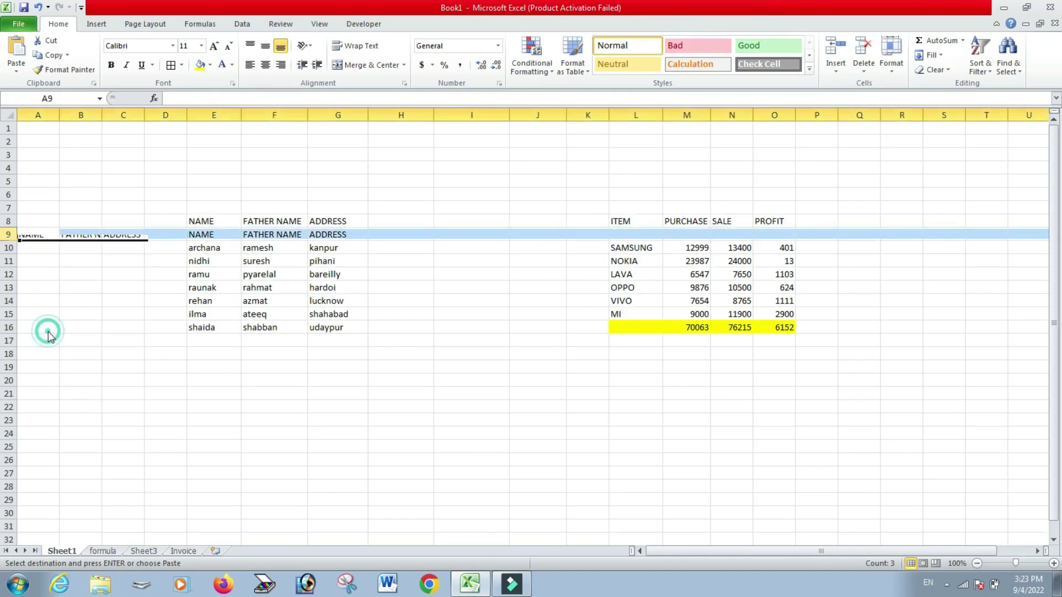
left_click(251, 371)
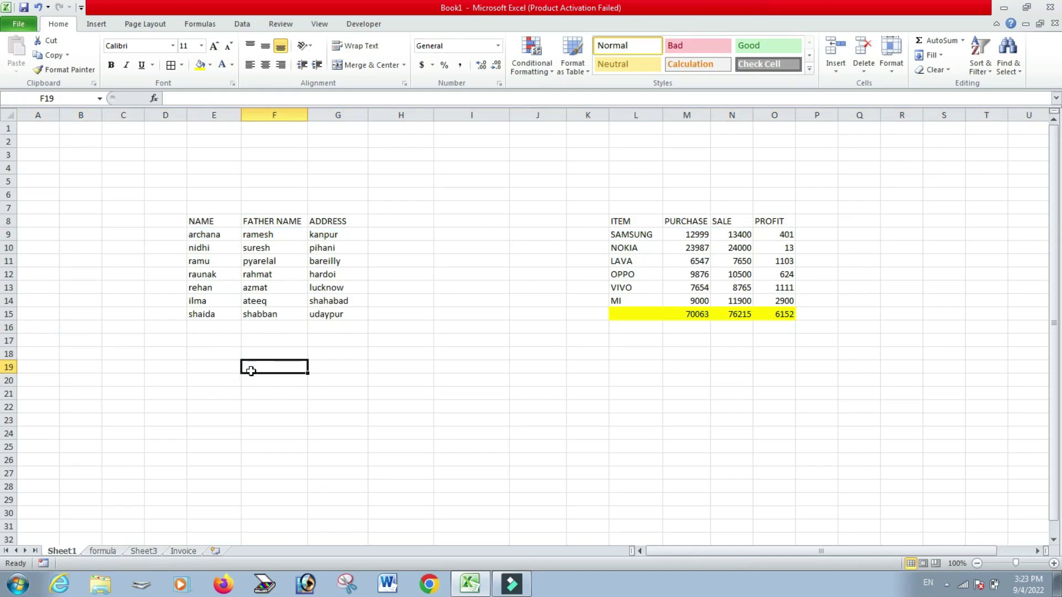
Enter =PROPER(E9) in H9 and fill it down to H15, giving Archana through Shaida.
left_click(415, 262)
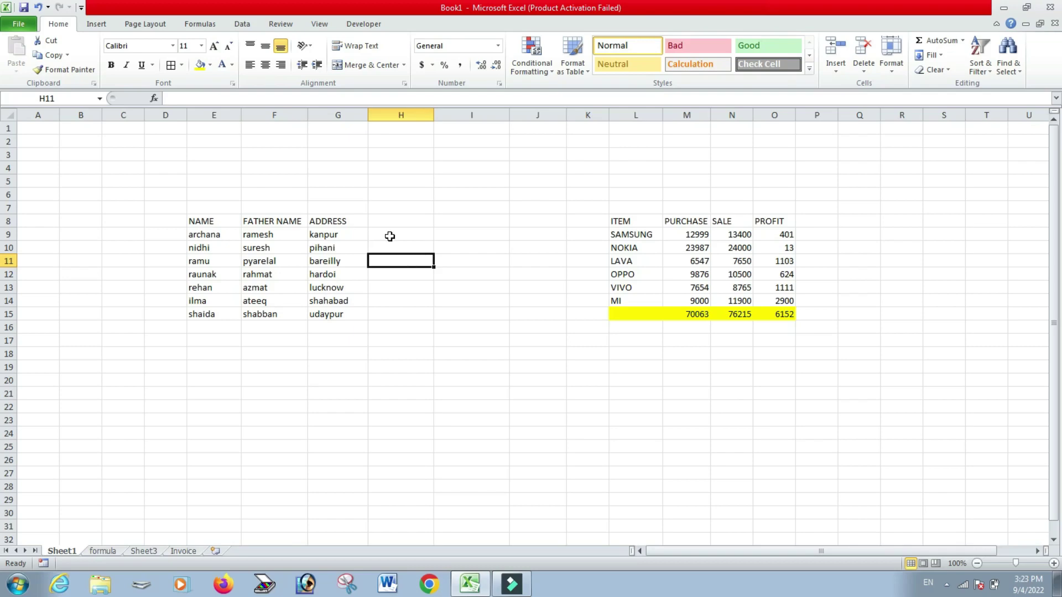
left_click(390, 236)
type("=")
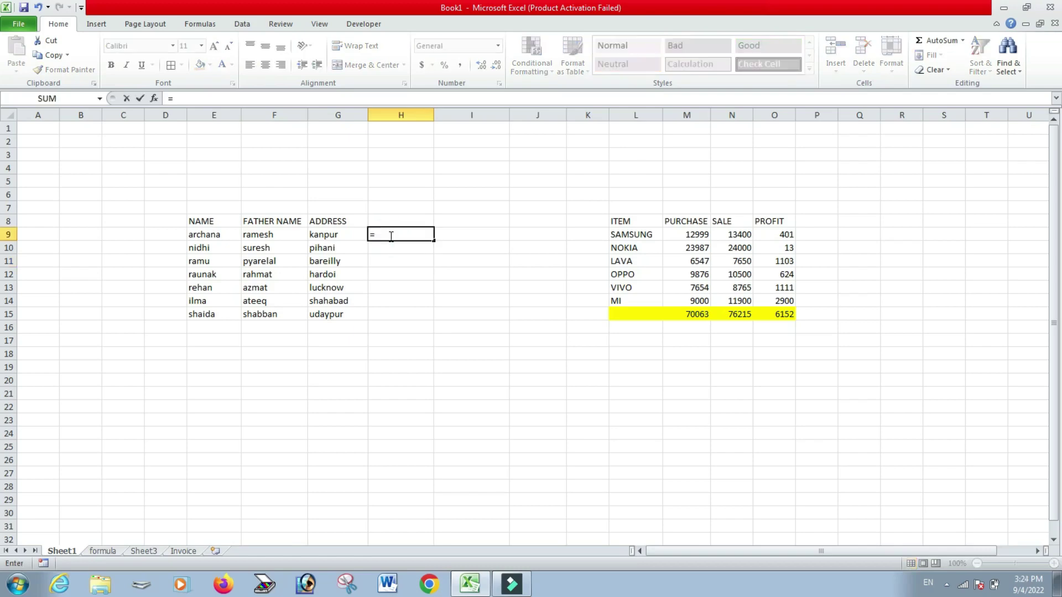
type("pr")
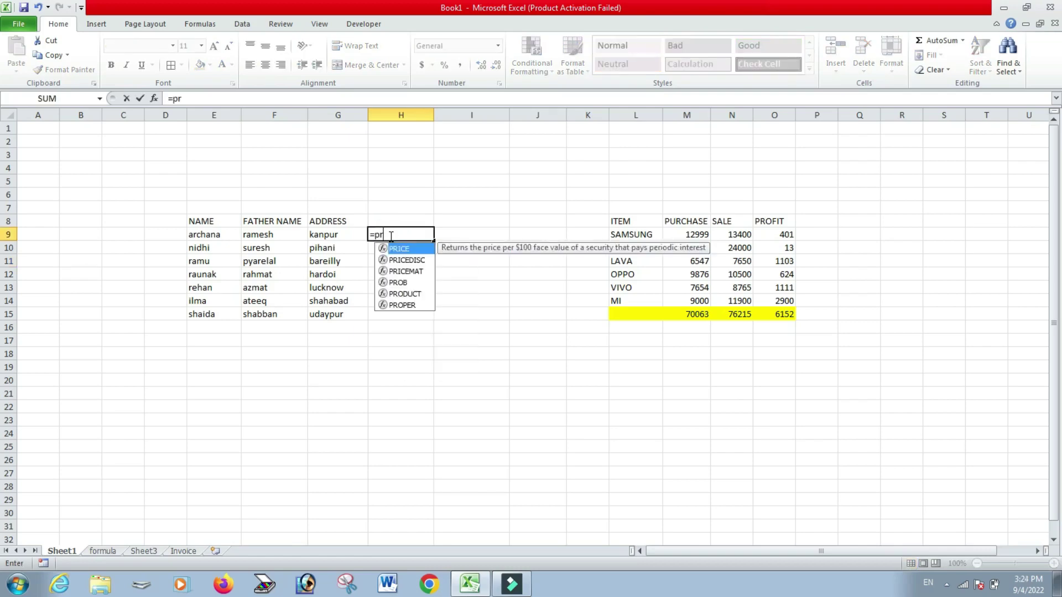
type("o")
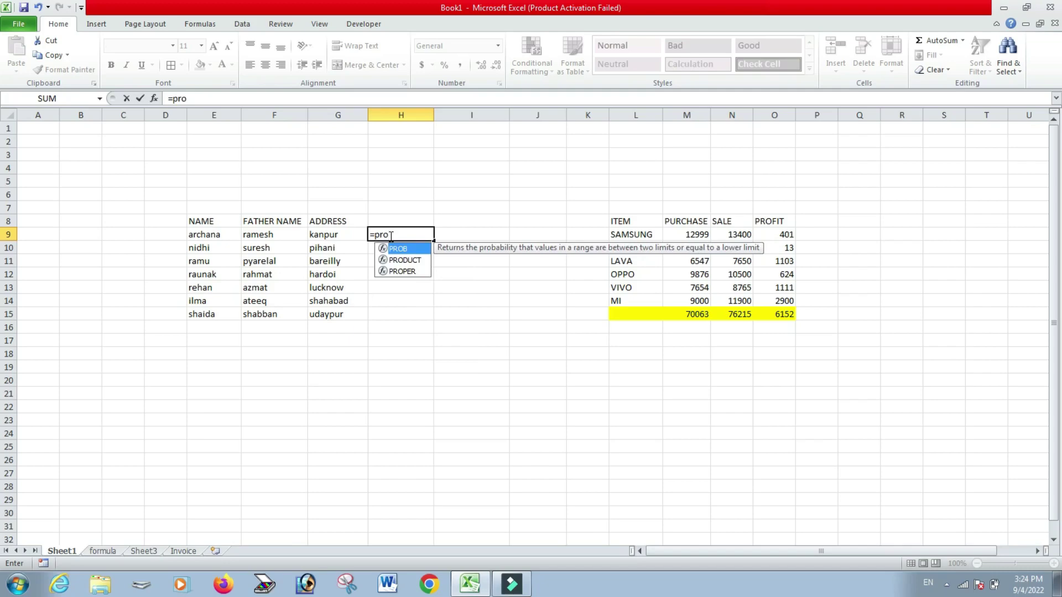
type("per(")
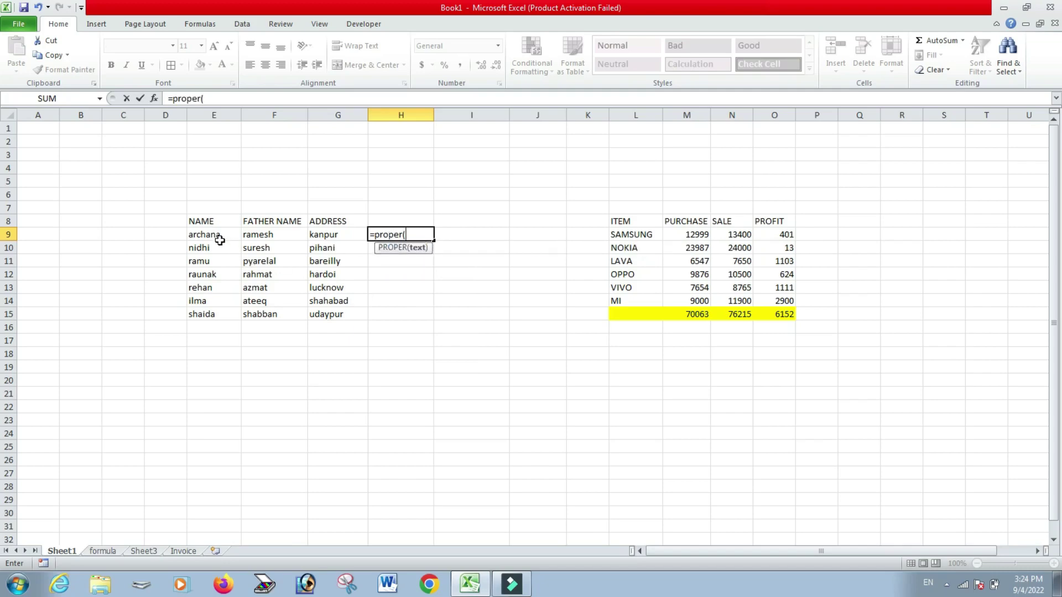
left_click(216, 238)
key("Return")
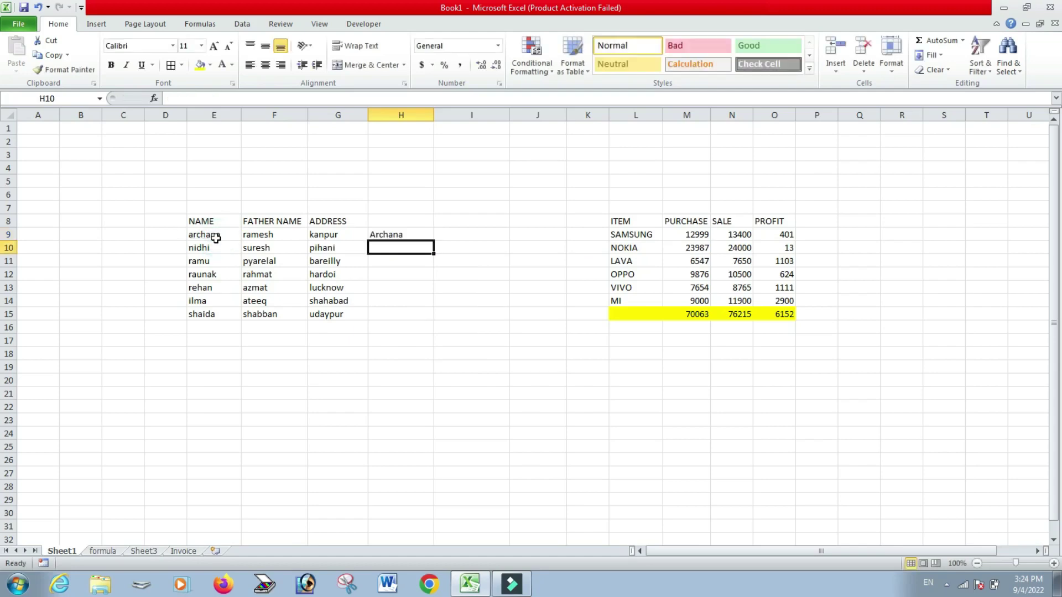
left_click(415, 235)
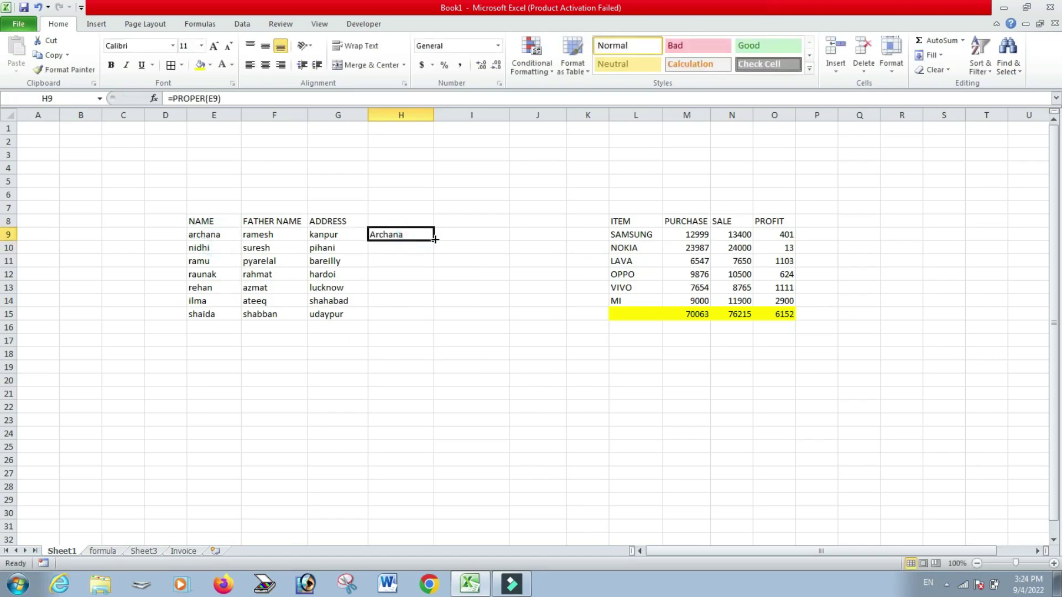
left_click_drag(433, 240, 431, 318)
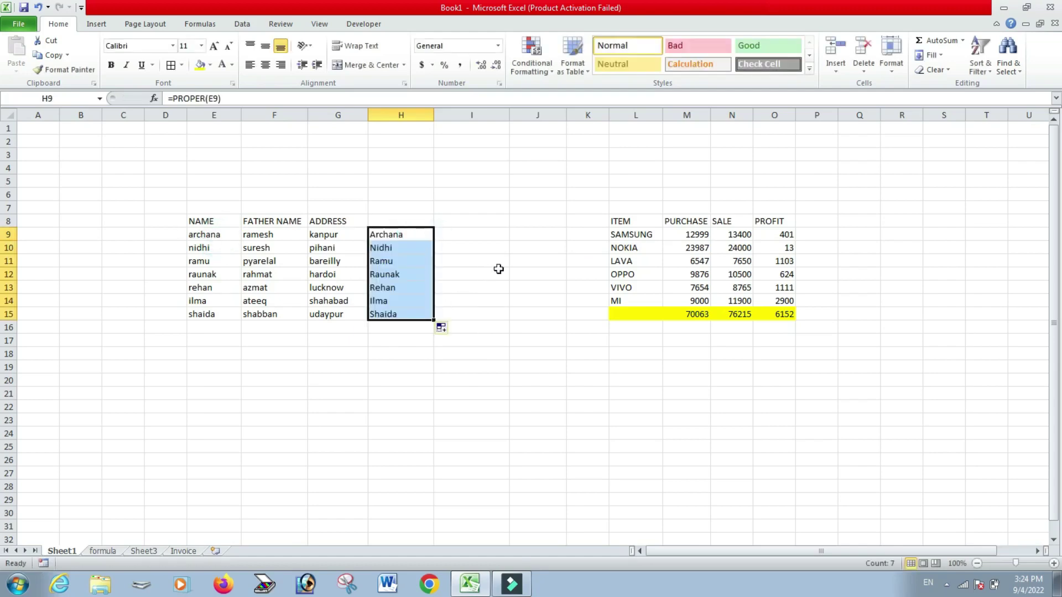
left_click(477, 233)
Enter =PROPER(F9) in I9 and fill it down to row 15 for the father names.
type("=")
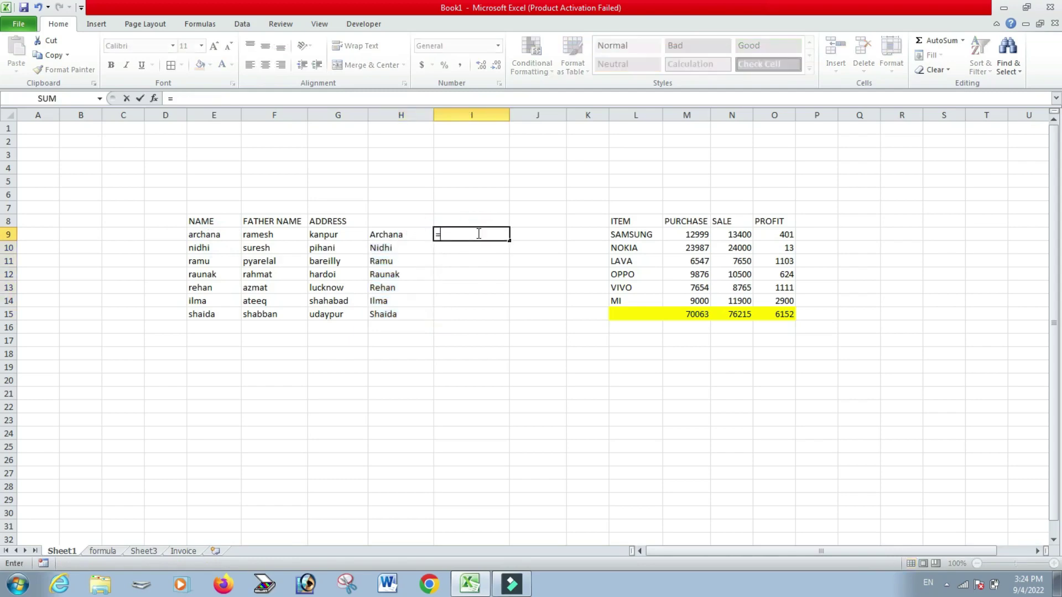
type("p")
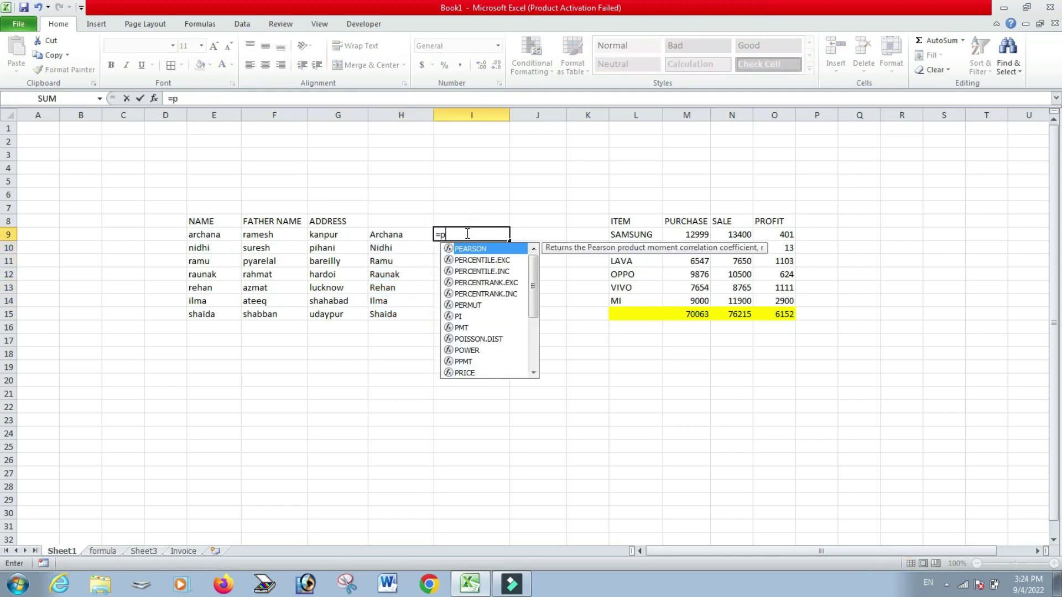
type("roper")
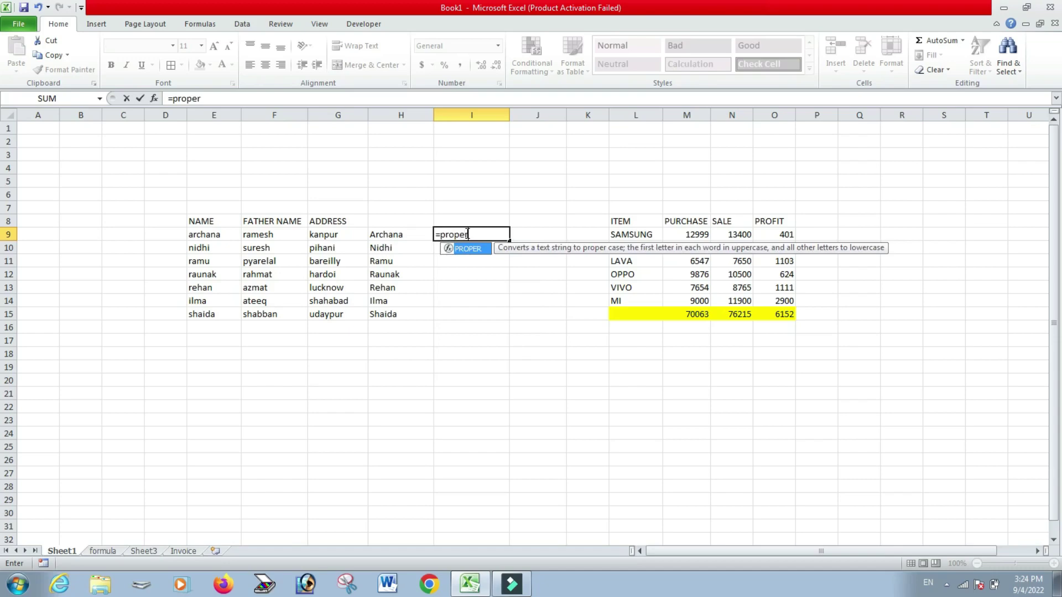
type("(")
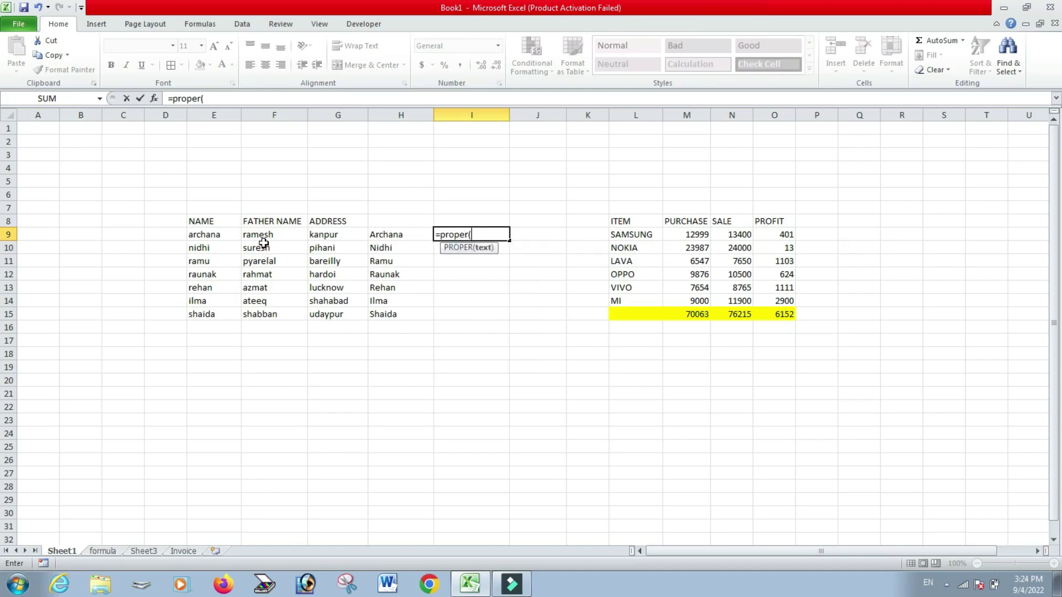
left_click(268, 234)
key("Return")
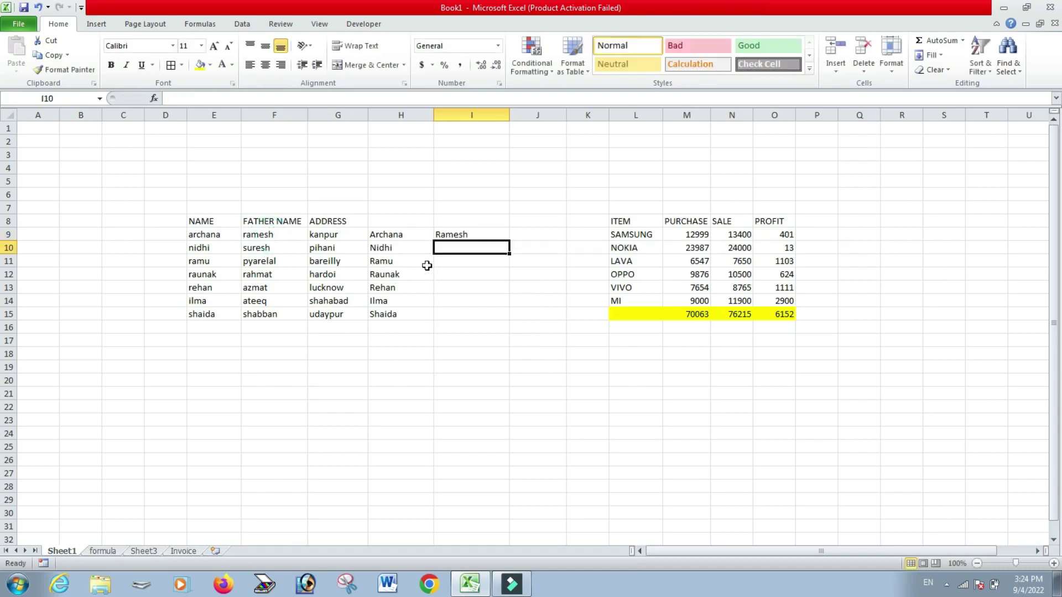
left_click(462, 236)
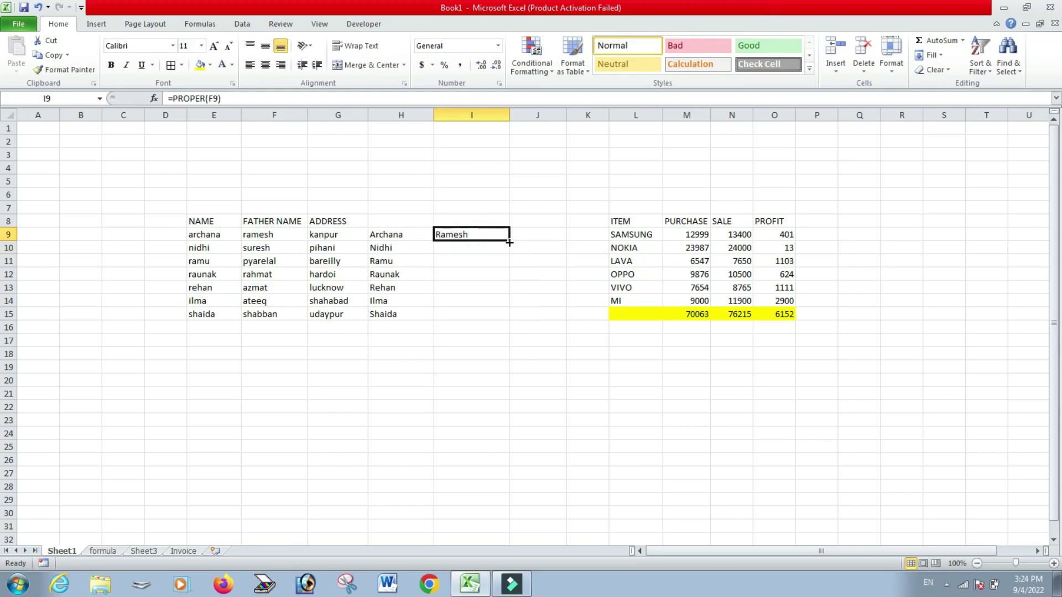
double_click(508, 242)
Enter =PROPER(G9) in J9, fill it down to row 15, and select H9:J15.
left_click(522, 233)
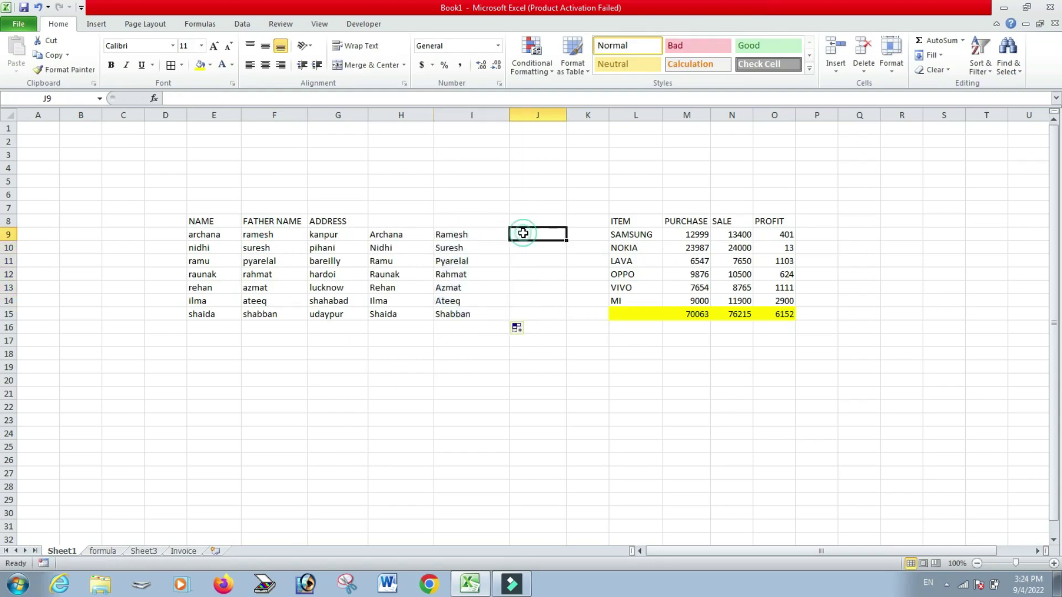
type("=")
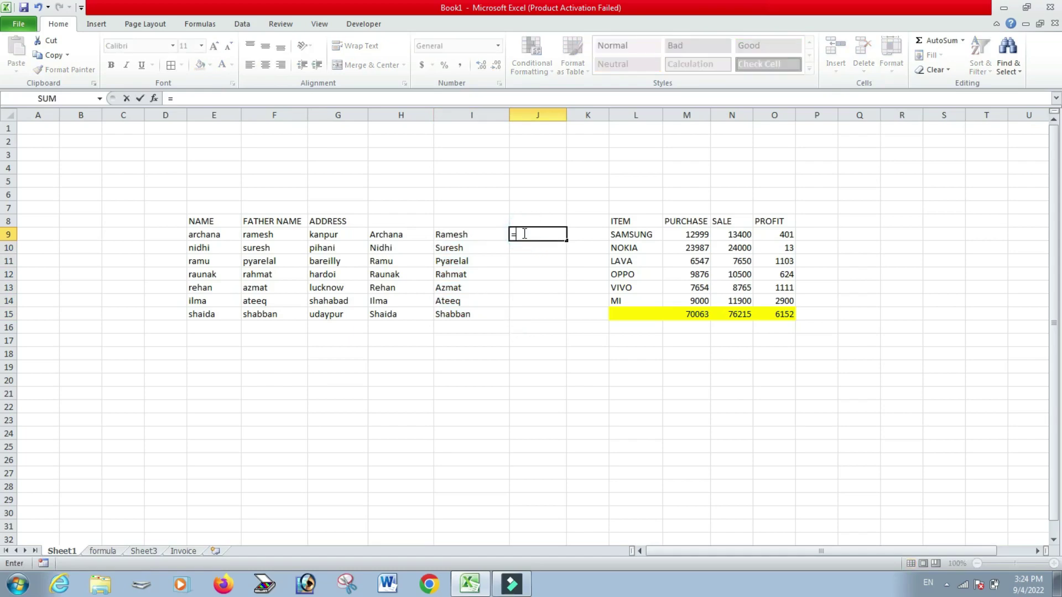
type("prop")
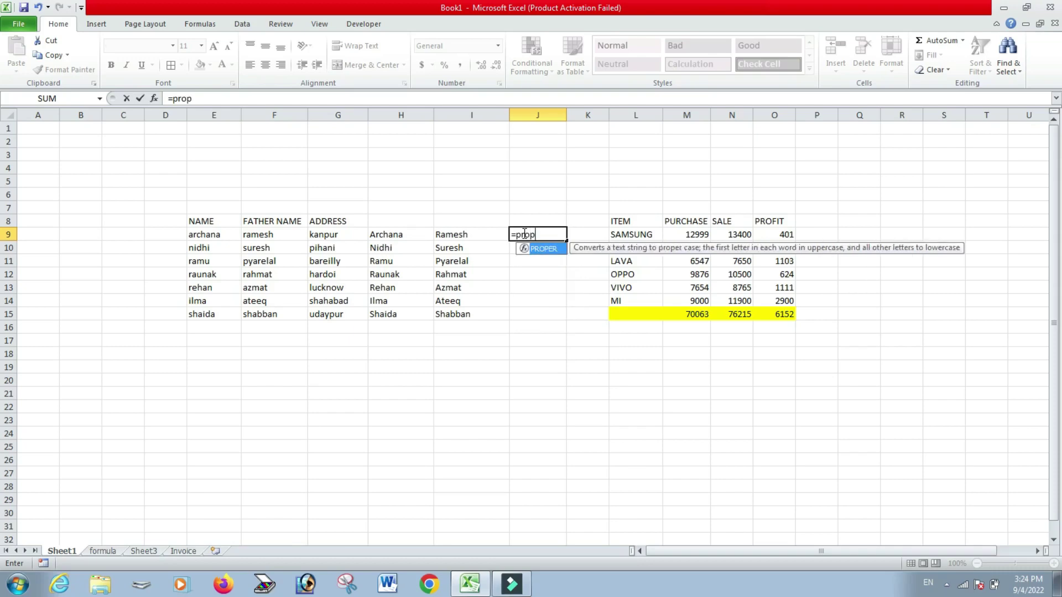
type("er(")
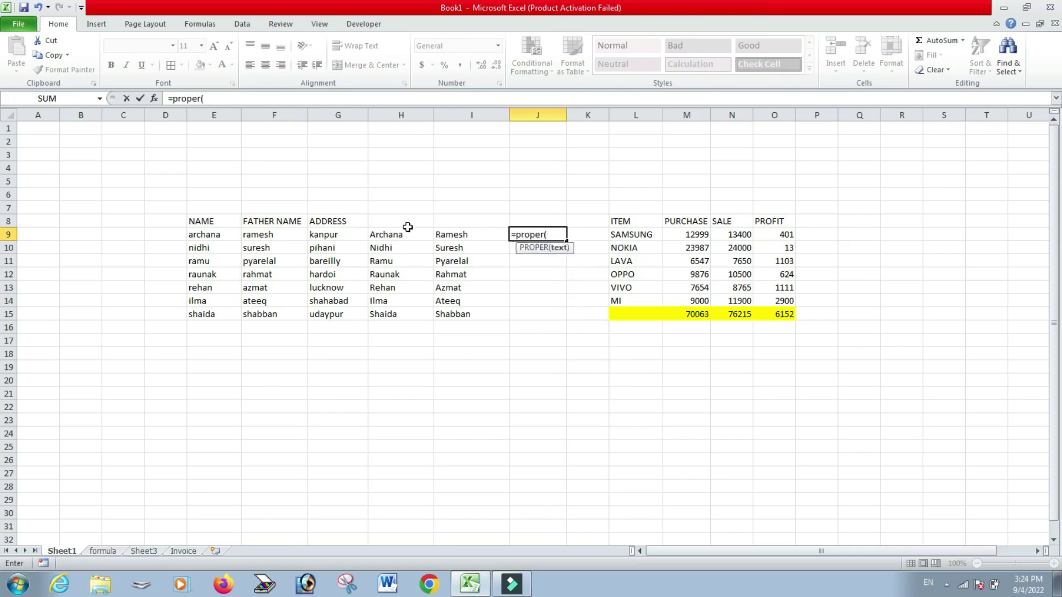
left_click(352, 238)
key("Return")
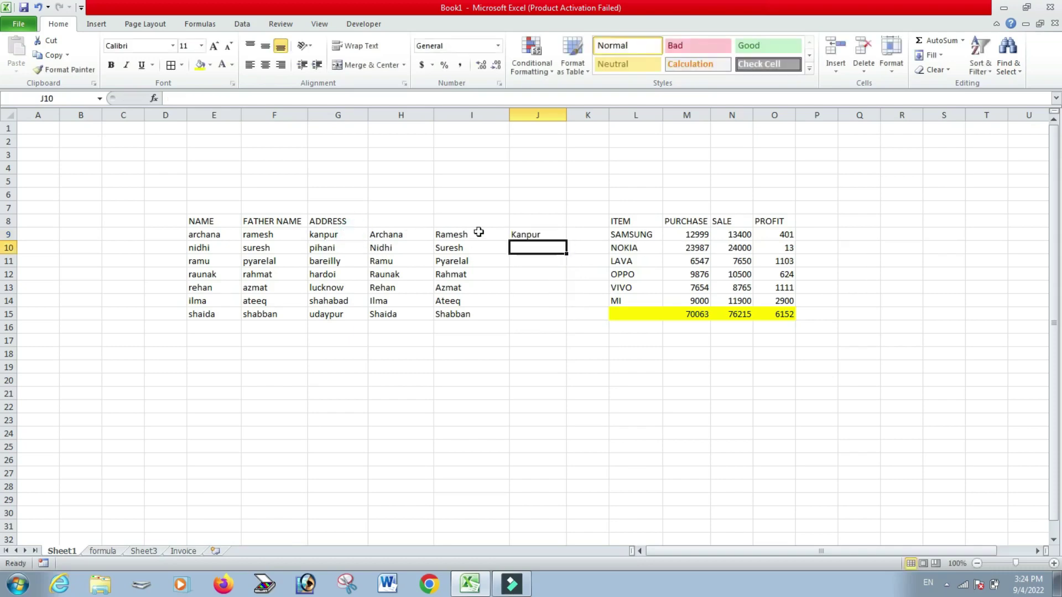
left_click(542, 231)
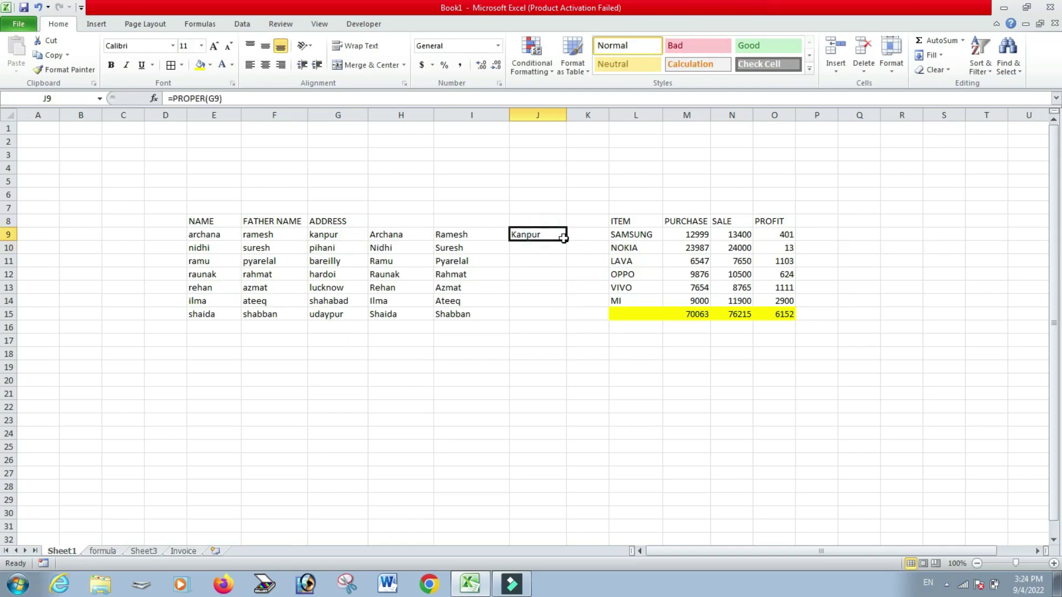
double_click(567, 239)
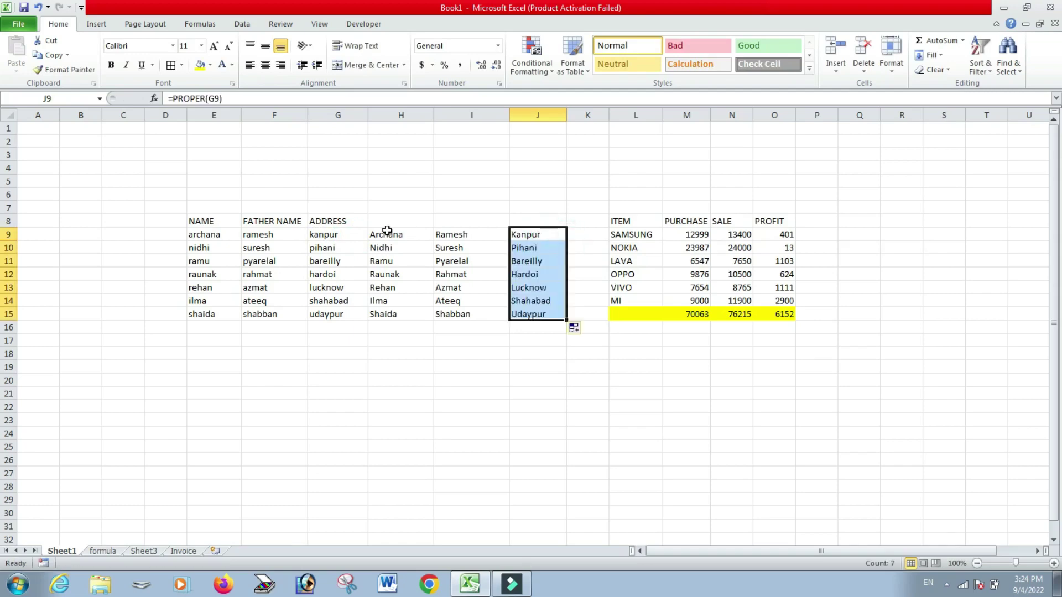
left_click_drag(387, 230, 524, 315)
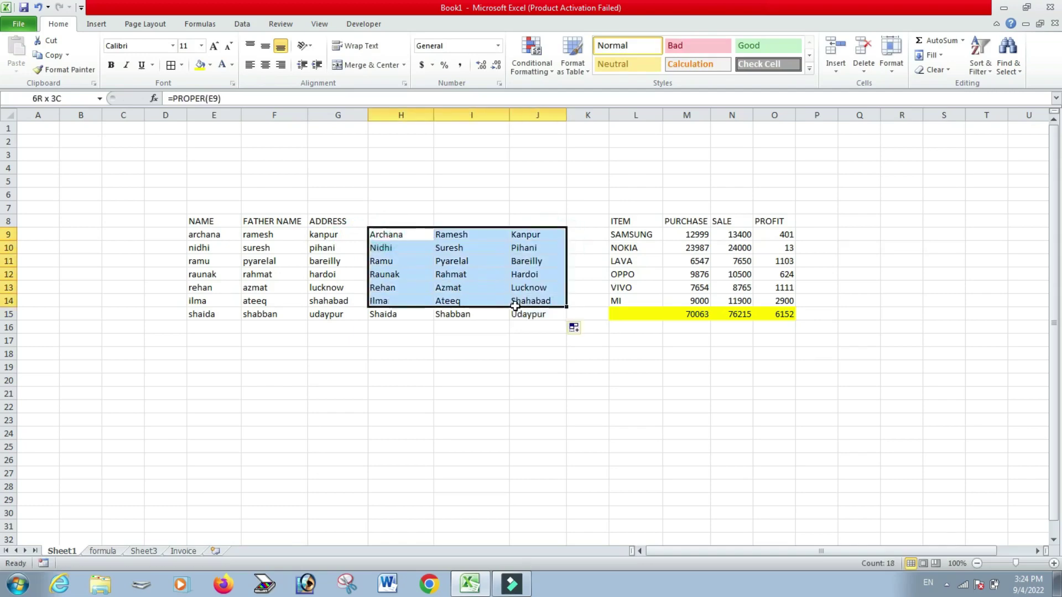
Paste the Proper-case columns as values over the original lists starting at E9.
key("ctrl+c")
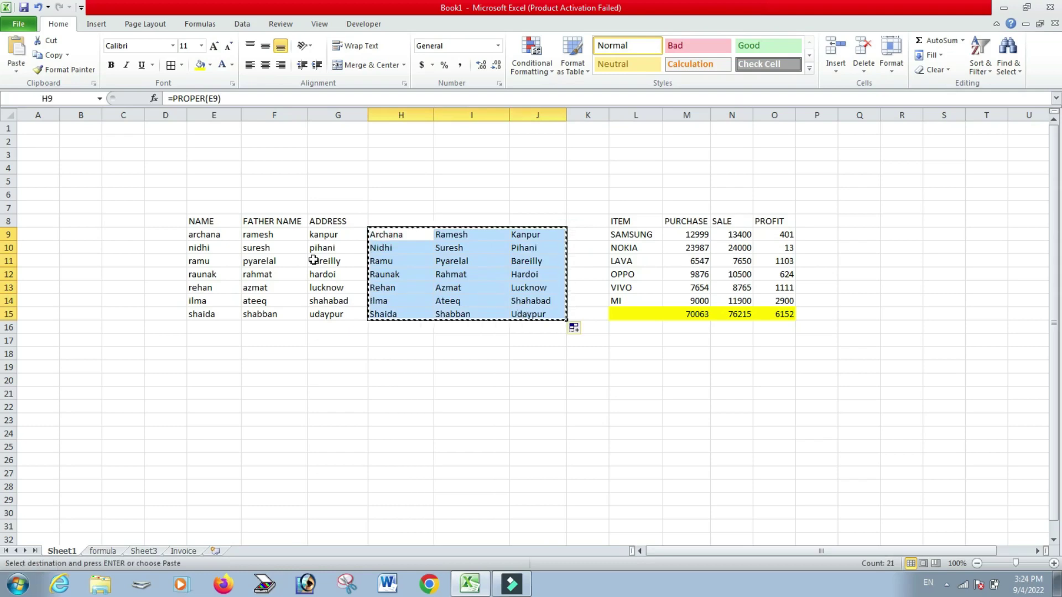
left_click(207, 233)
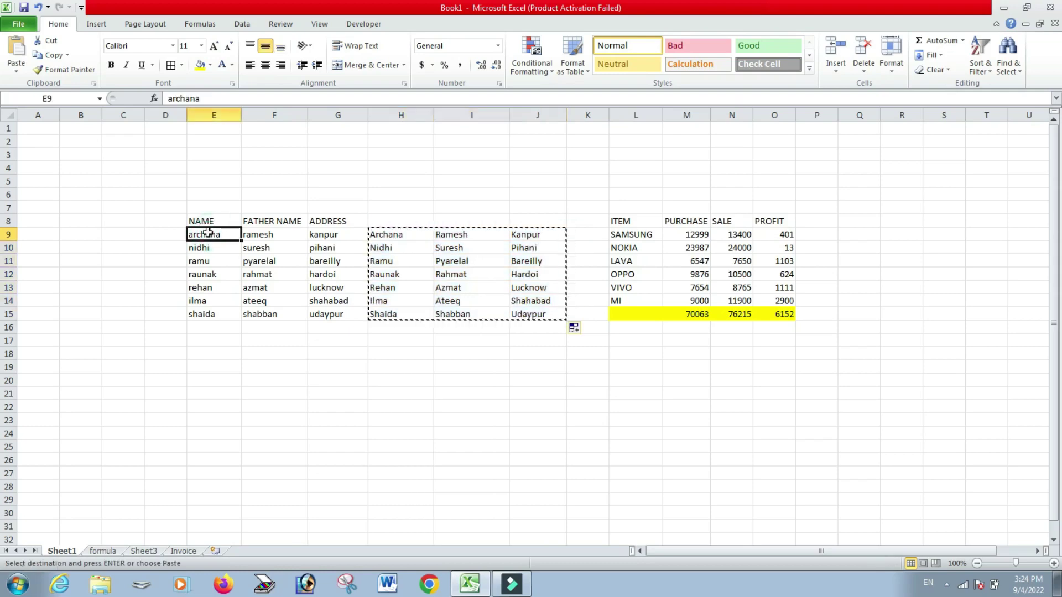
right_click(208, 233)
left_click(252, 301)
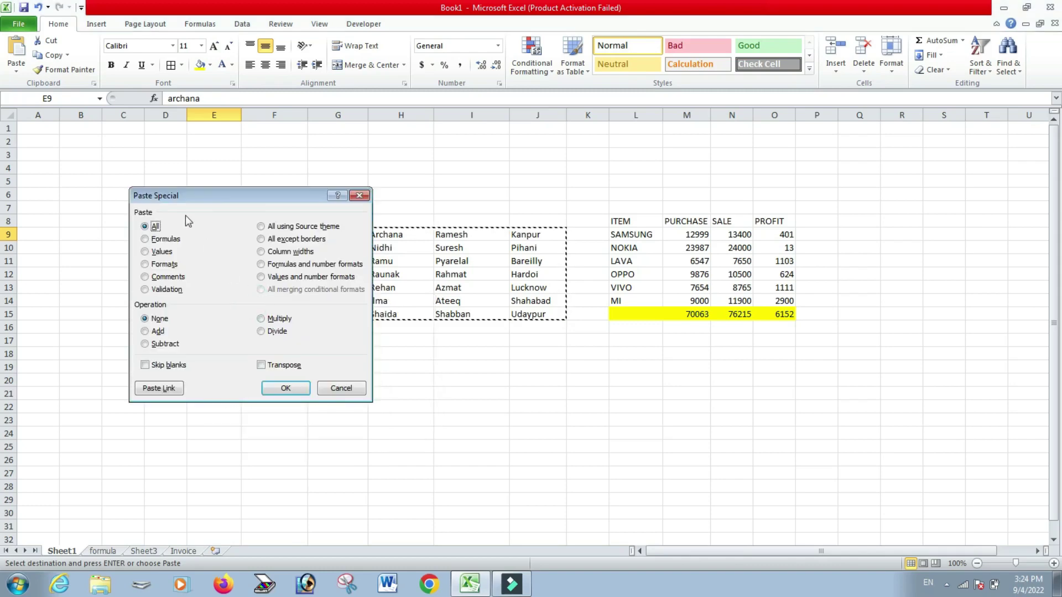
left_click(160, 253)
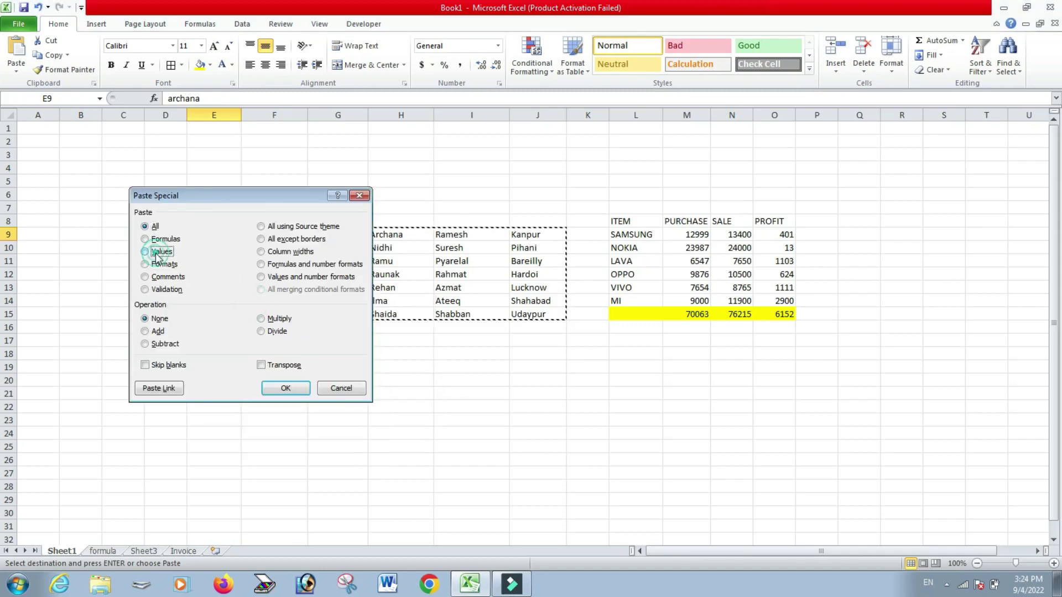
left_click(286, 388)
Re-enter =PROPER(E9) in H9 so it shows Archana again.
left_click_drag(460, 328, 391, 232)
left_click(391, 233)
type("=PROPER(E9)")
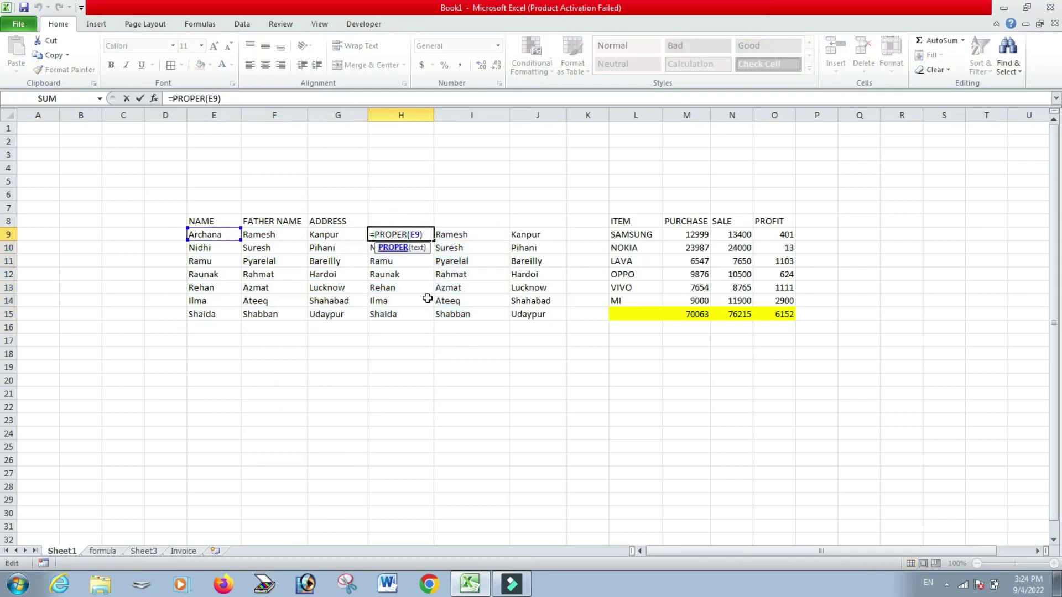
key("ctrl+Return")
Delete the PROPER formulas from the helper range H9:J15.
left_click(467, 374)
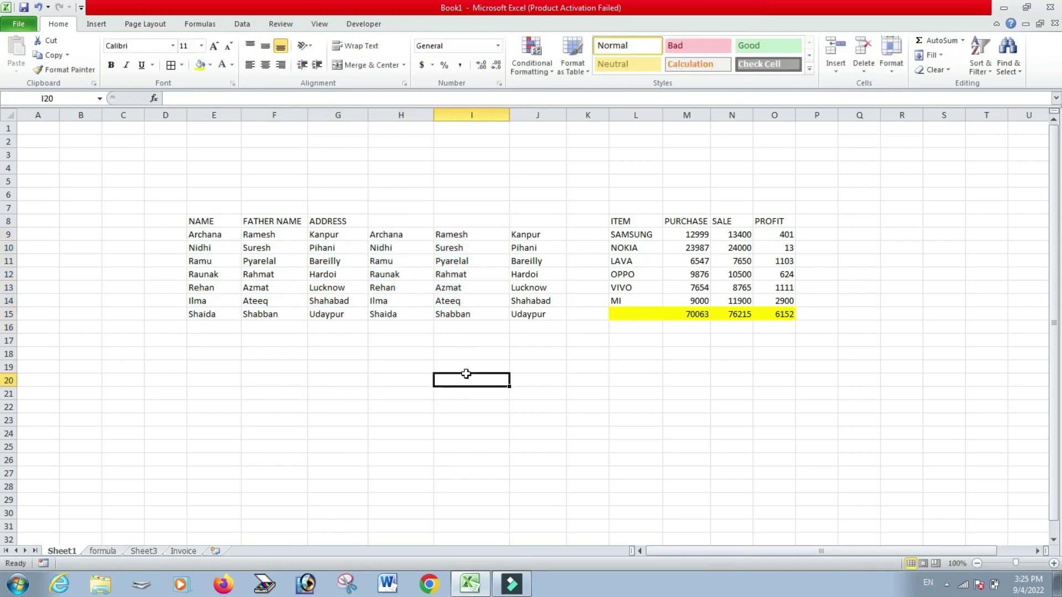
left_click_drag(399, 236, 522, 311)
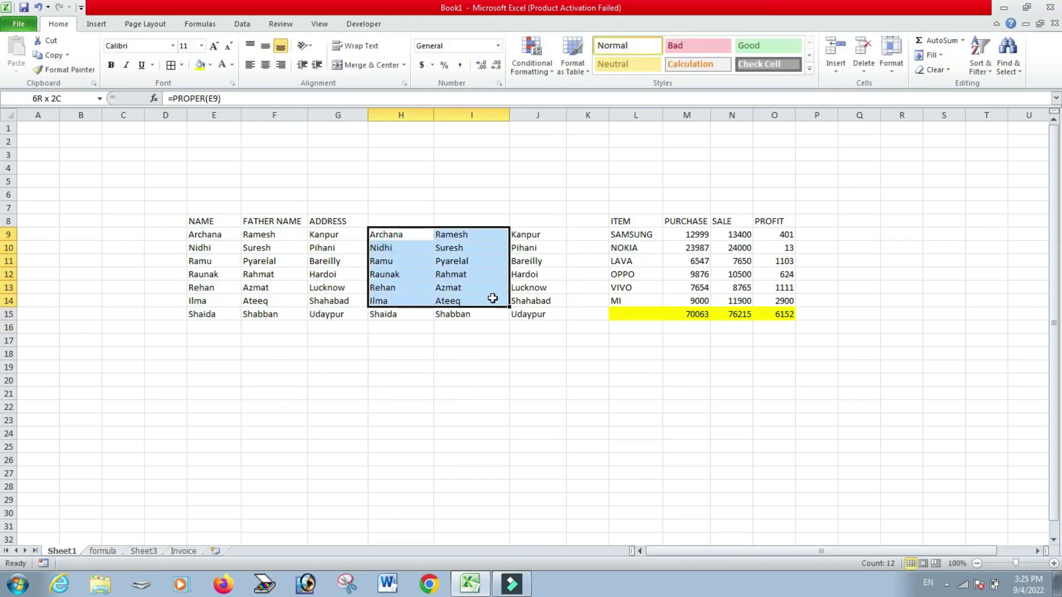
key("Delete")
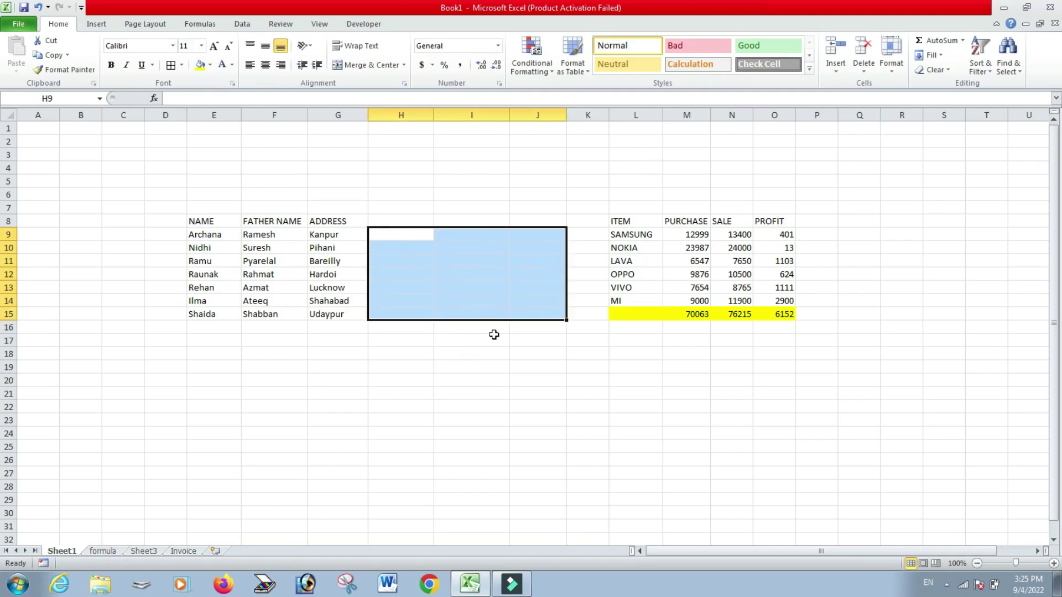
left_click(445, 382)
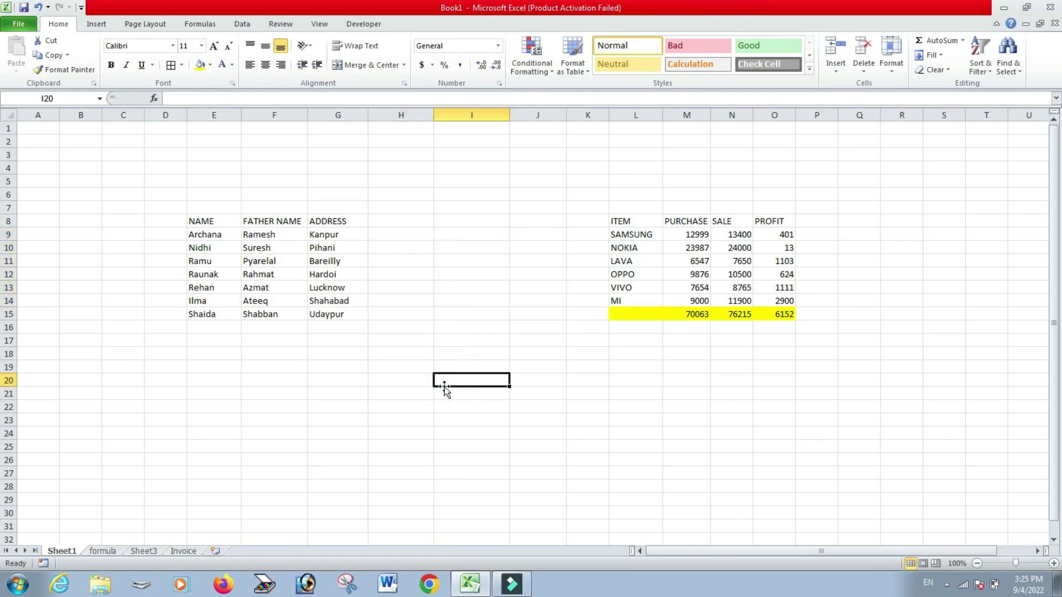